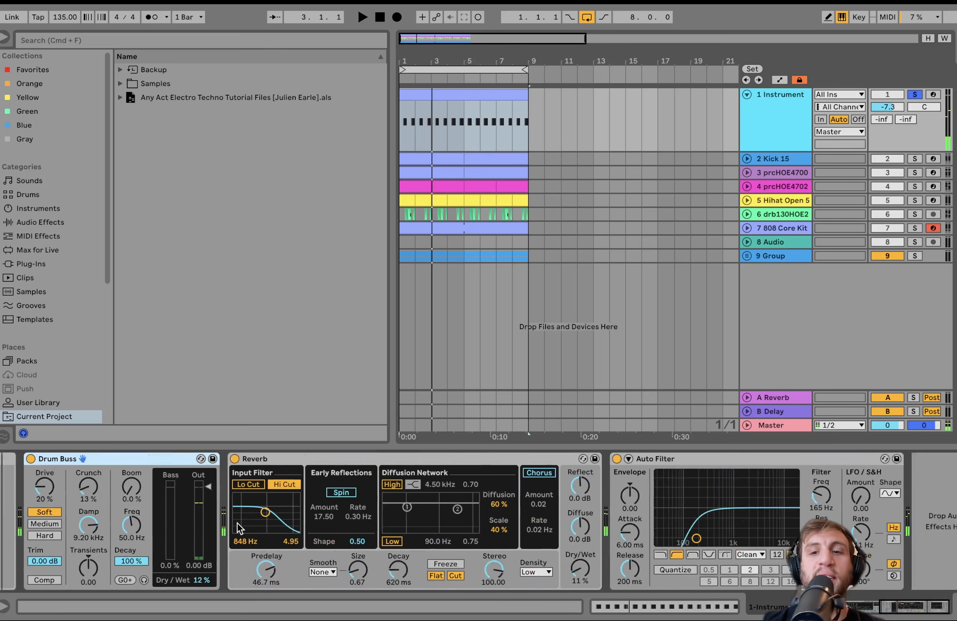
Turn off the Auto Filter, Reverb and Drum Buss effects following the snare's Instrument Rack.
click(630, 459)
scroll(629, 459, left, 10)
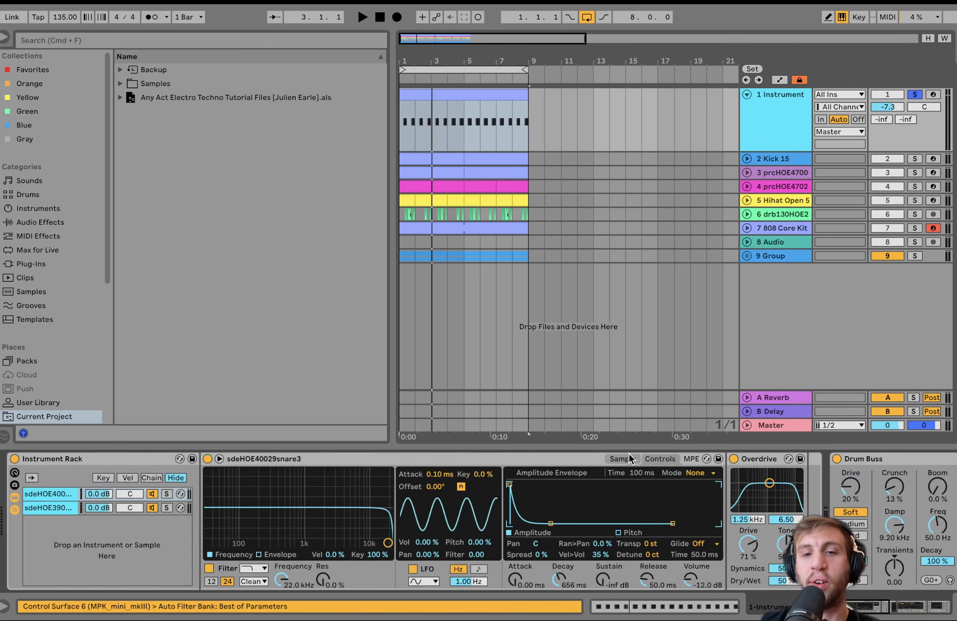
click(869, 463)
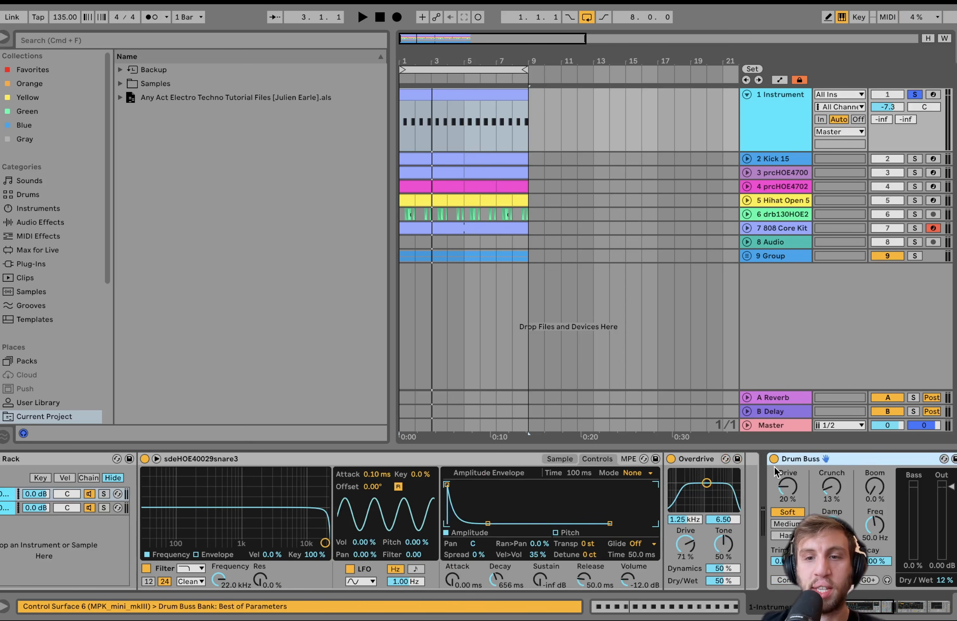
Play the loop while soloing each snare chain of the Instrument Rack in turn, starting with sdeHOE40029snare3.
click(106, 495)
key(space)
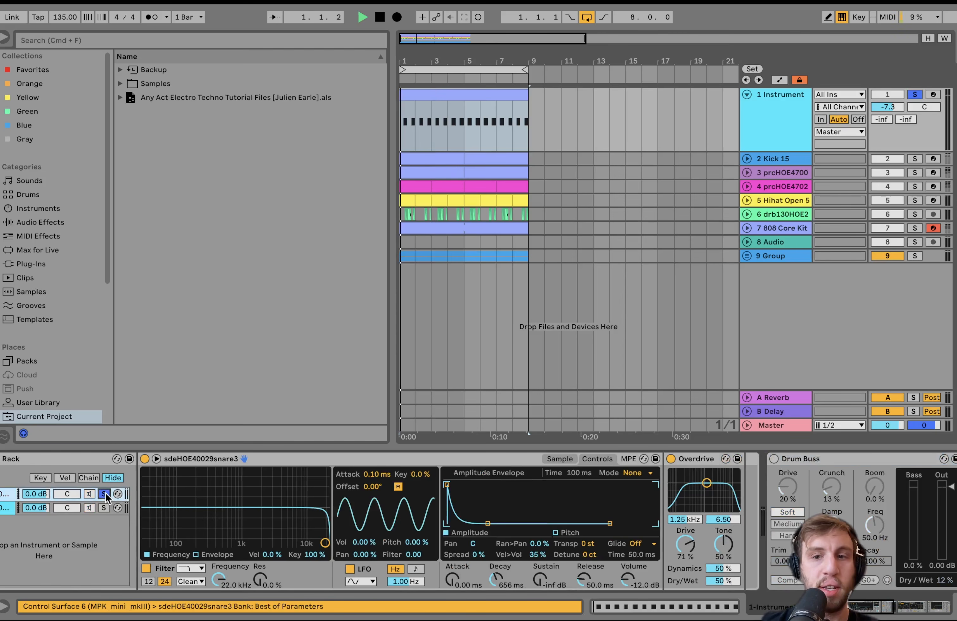
scroll(107, 497, right, 10)
scroll(106, 497, left, 10)
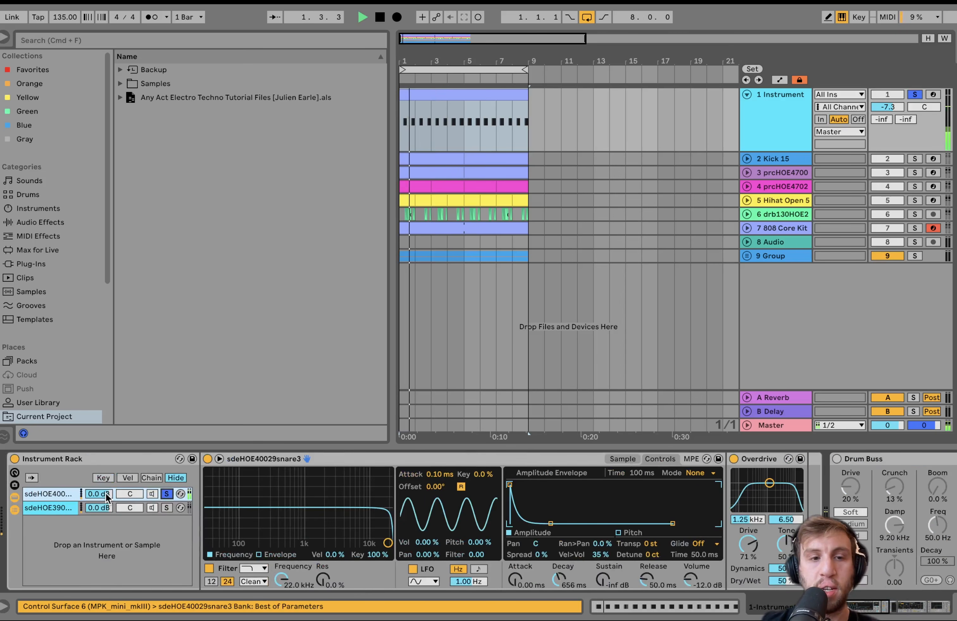
click(166, 507)
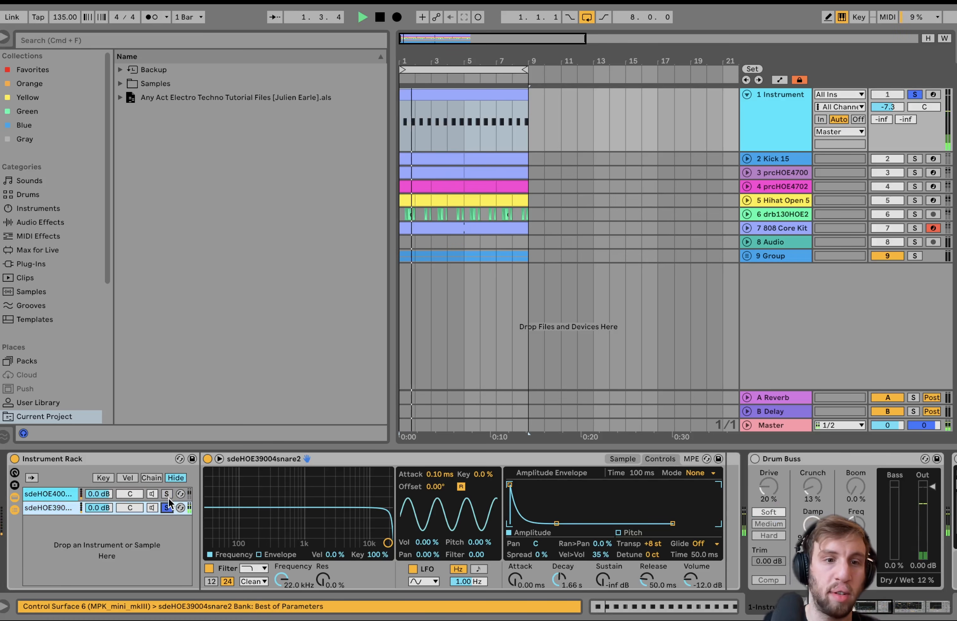
key(space)
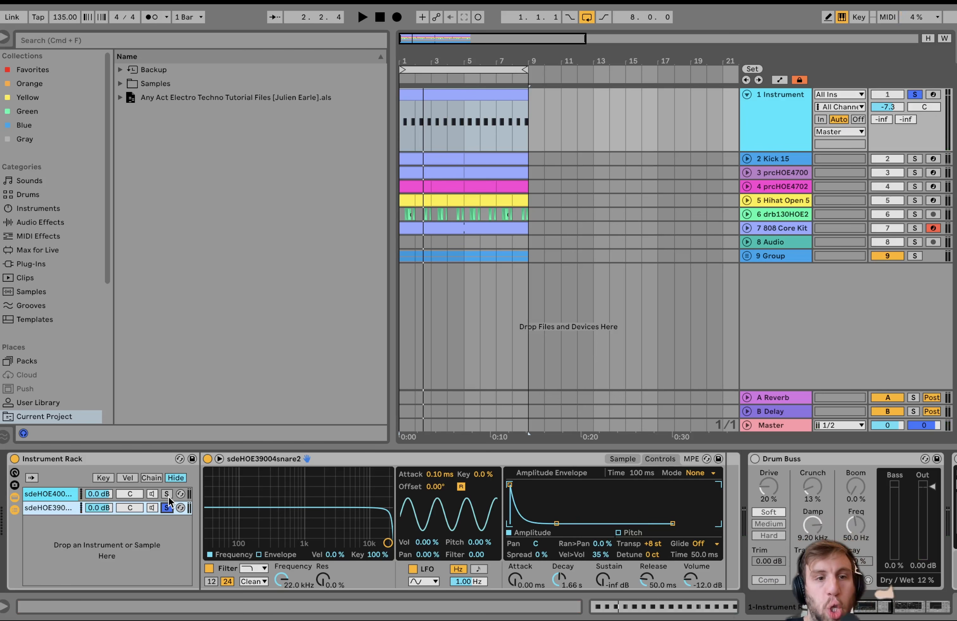
Replay the loop and switch the solo back to the sdeHOE40029snare3 chain.
key(space)
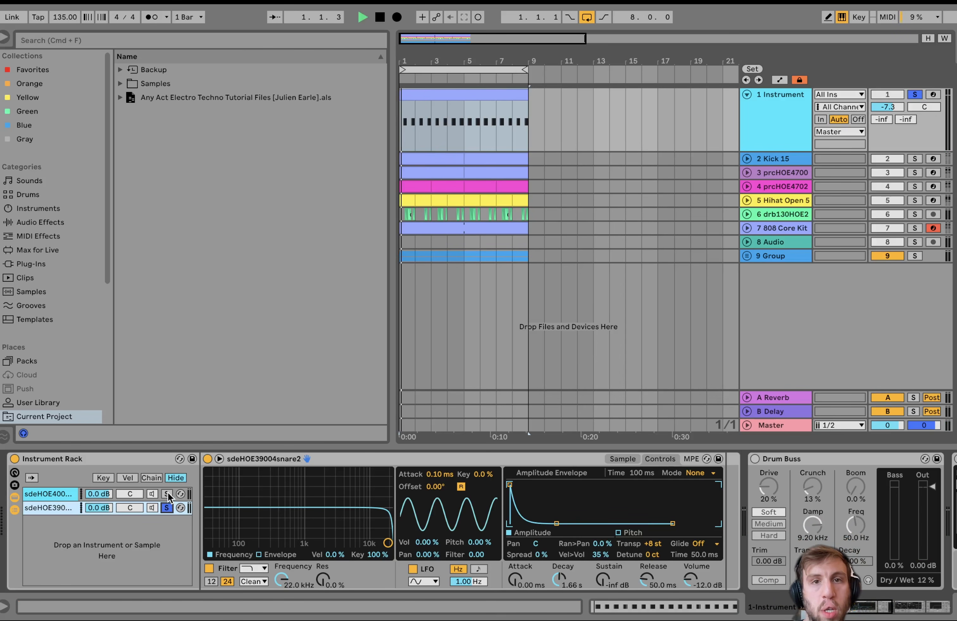
click(166, 494)
key(space)
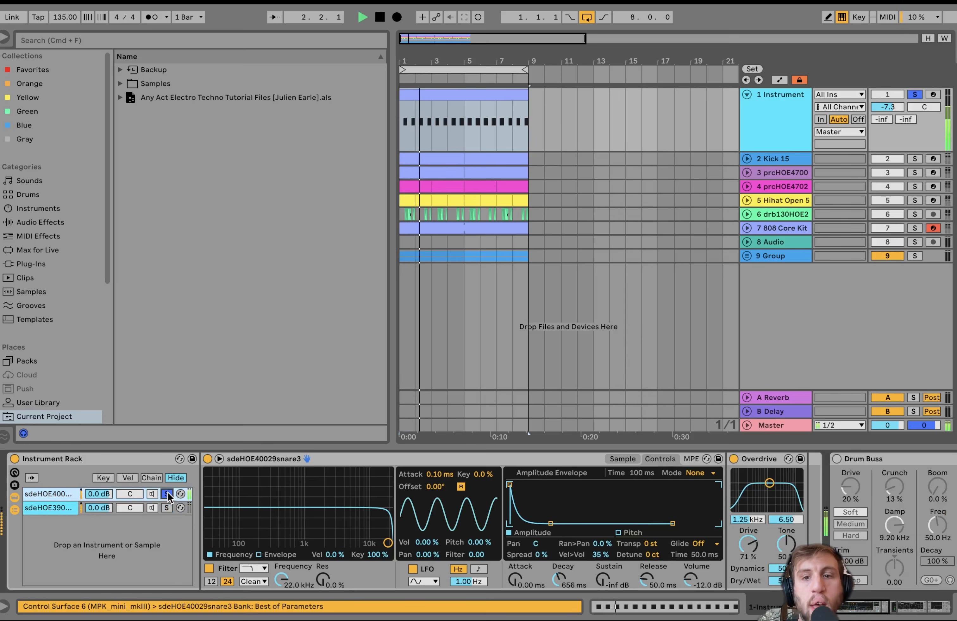
key(space)
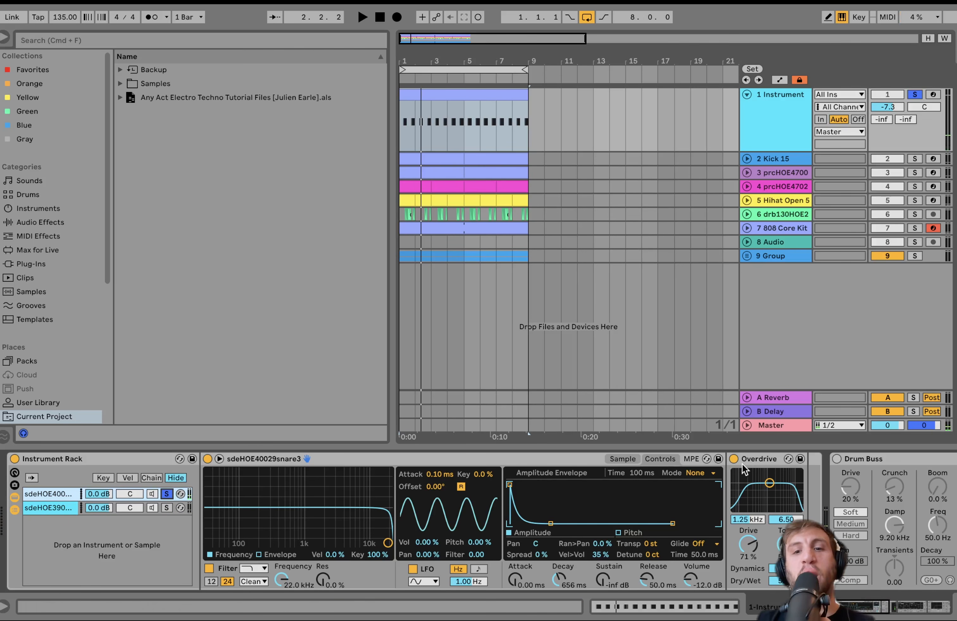
Compare the soloed snare chain with its Overdrive turned off and on again during playback.
click(733, 458)
key(space)
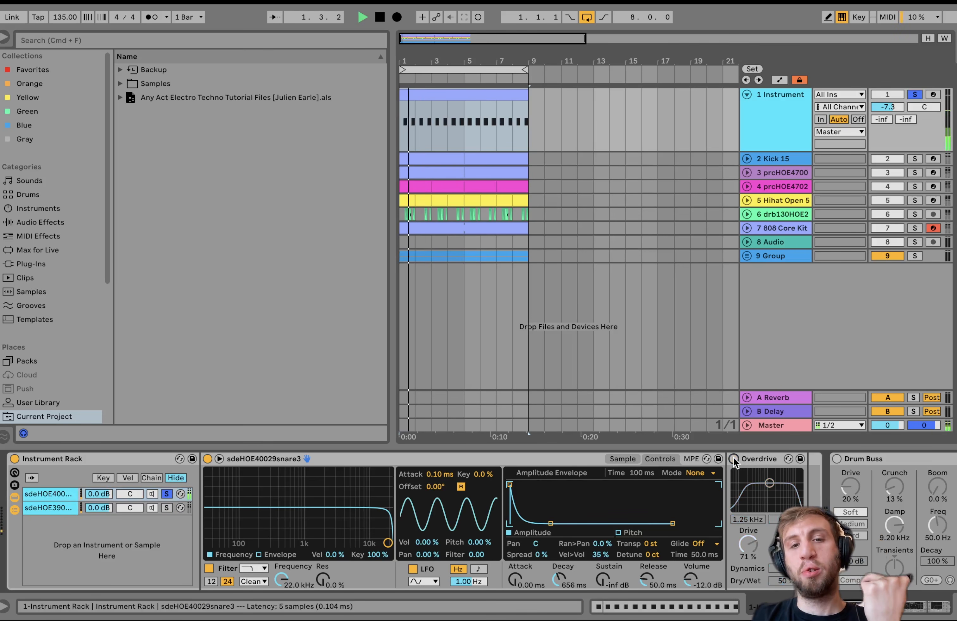
click(733, 458)
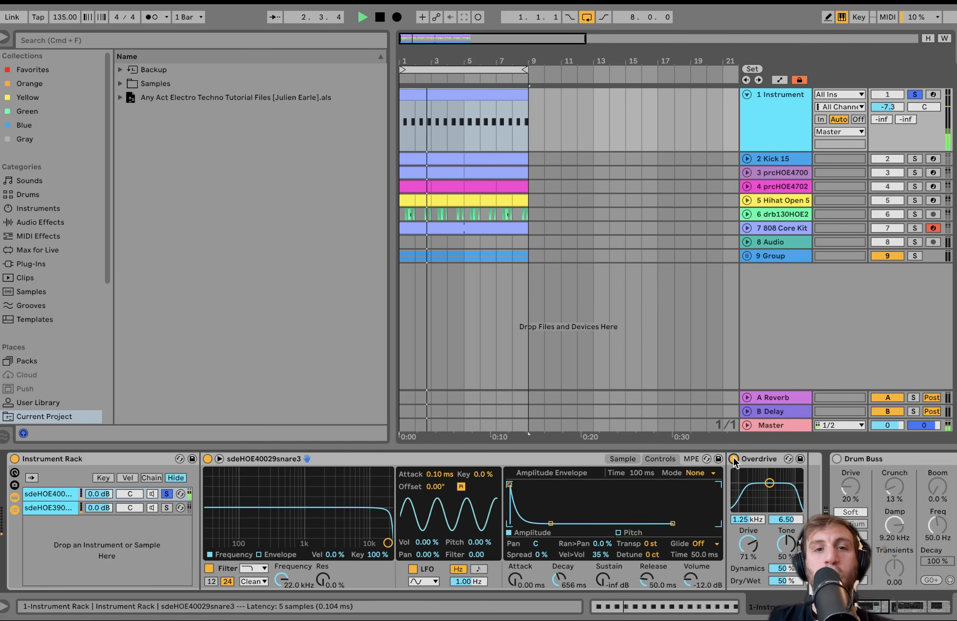
key(space)
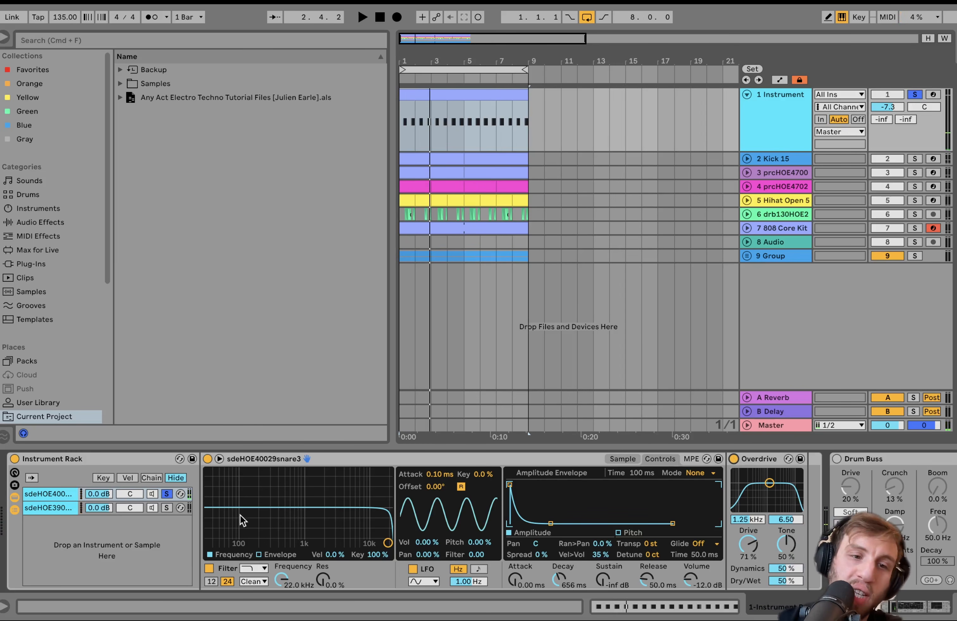
Unsolo the sdeHOE40029snare3 chain, play both snare layers together and check each chain's device settings.
click(167, 495)
key(space)
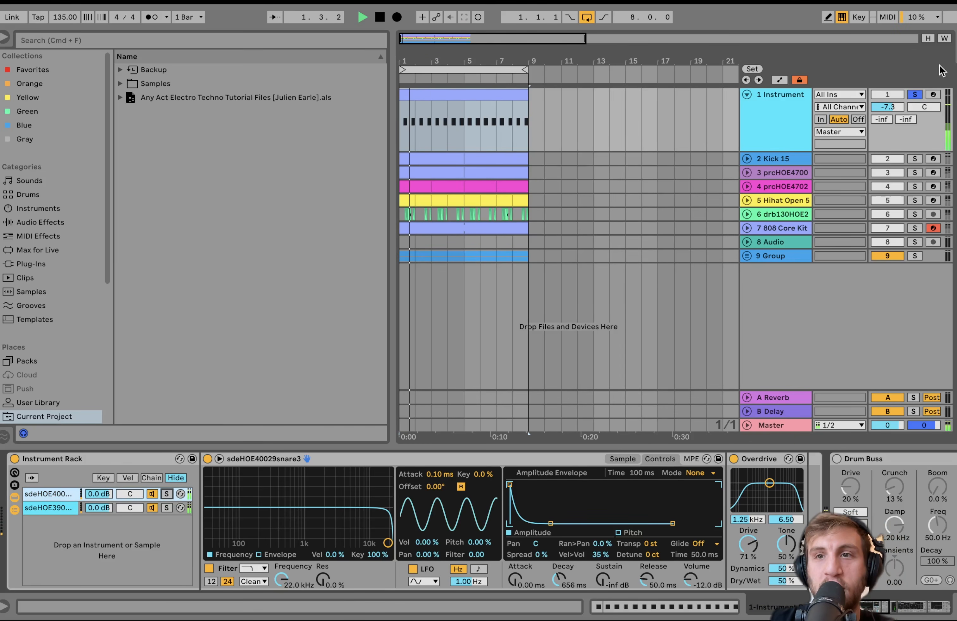
key(space)
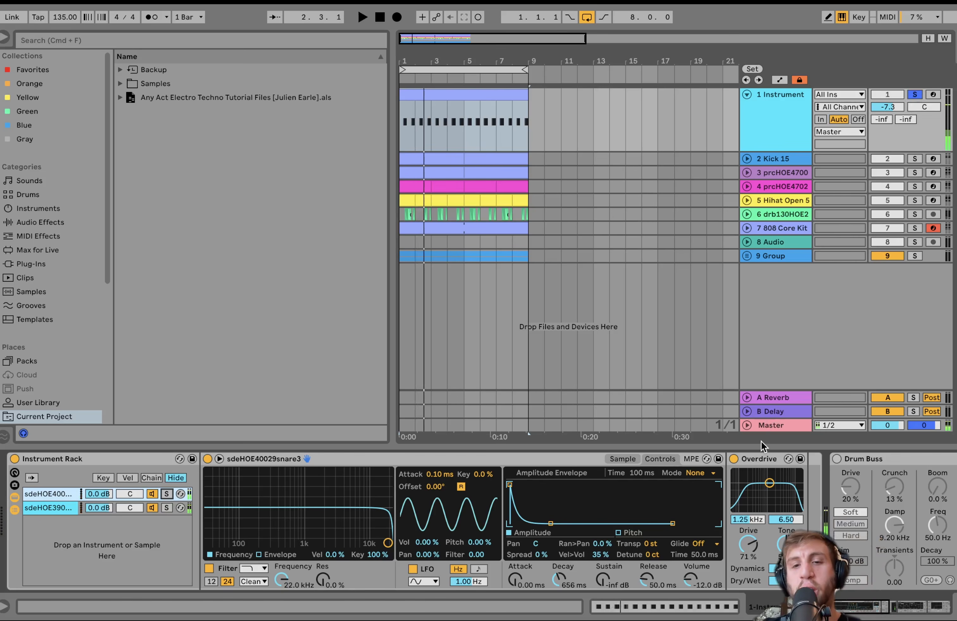
click(34, 509)
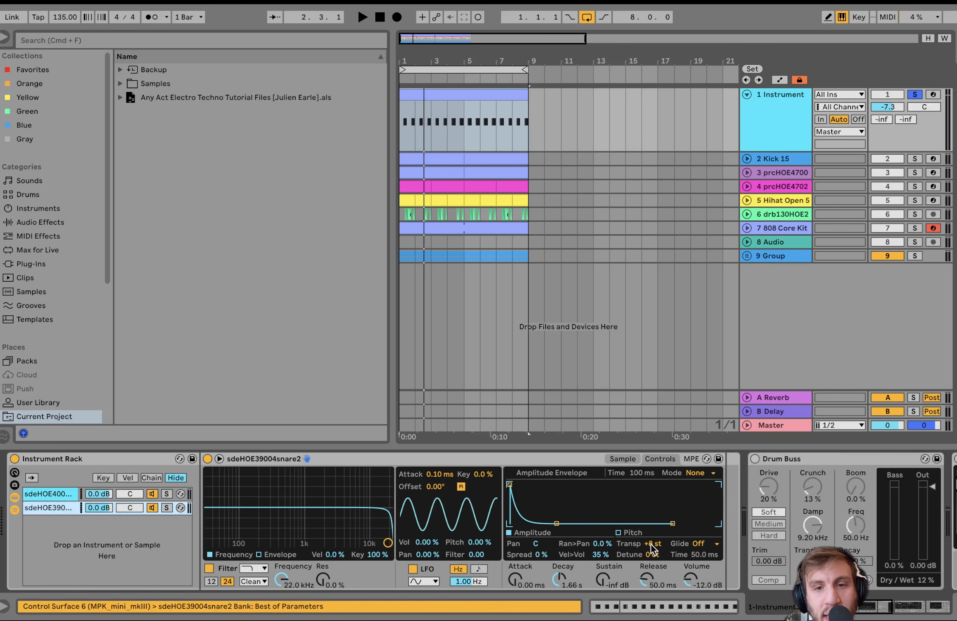
click(66, 495)
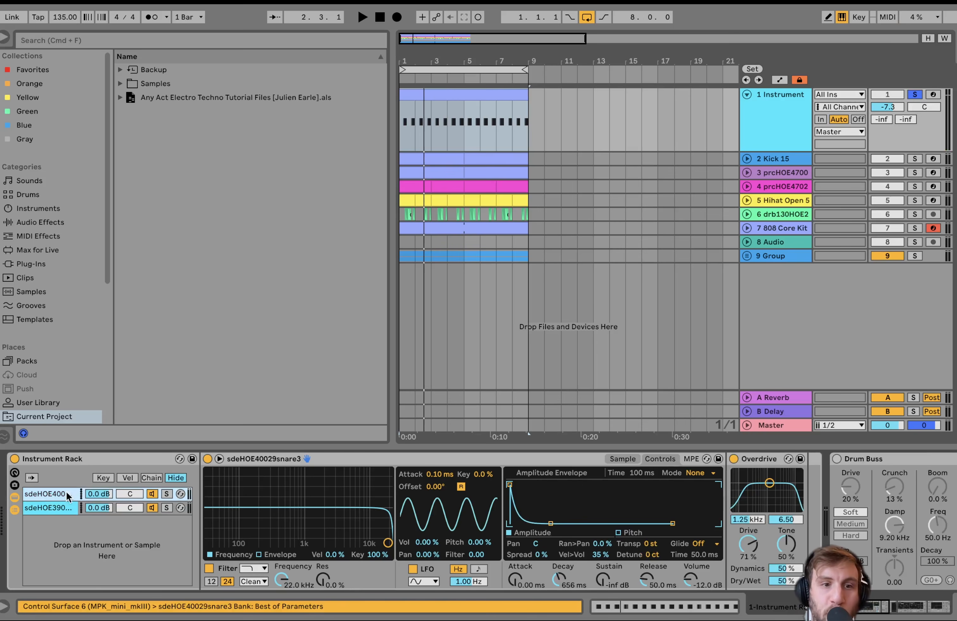
Turn on the Drum Buss after the snare rack, comparing the loop without and with it.
scroll(651, 533, right, 10)
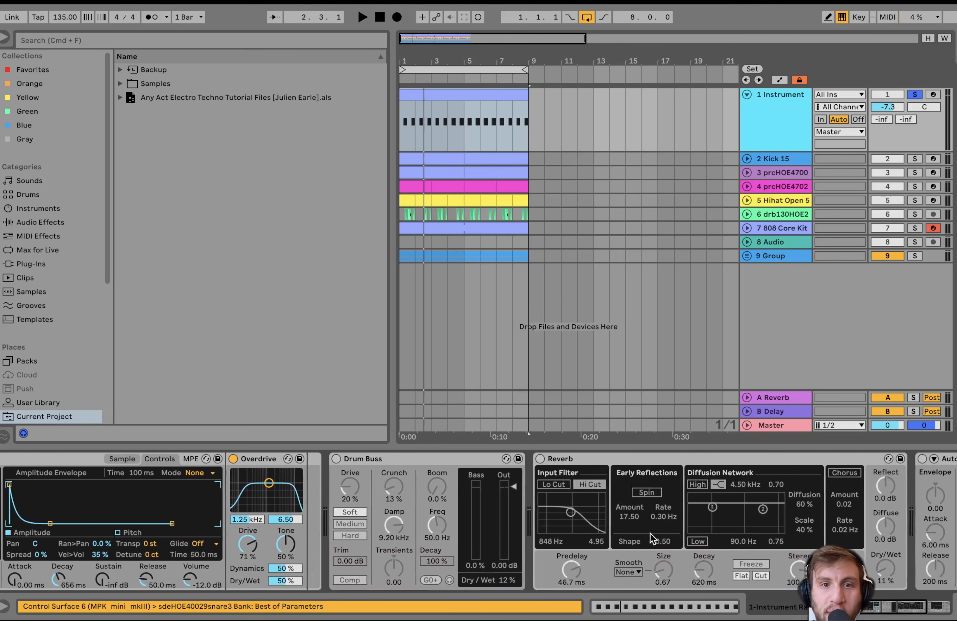
click(282, 460)
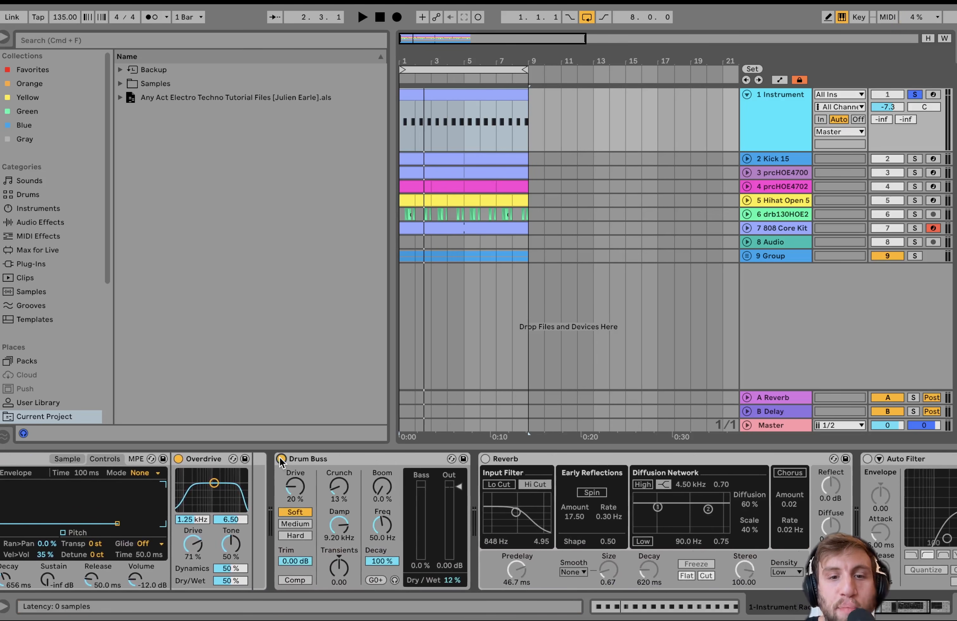
click(281, 460)
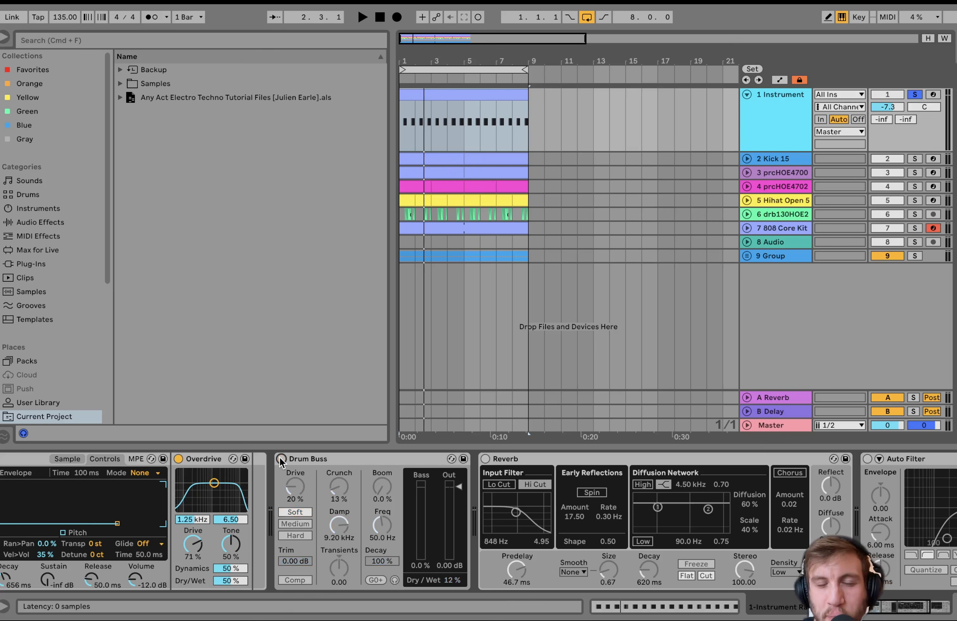
key(space)
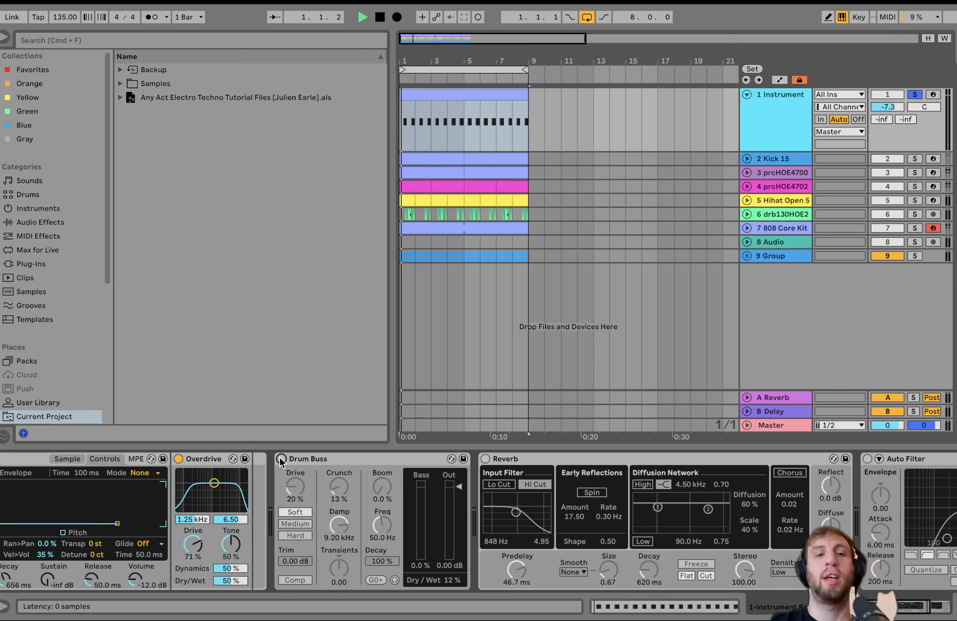
click(281, 460)
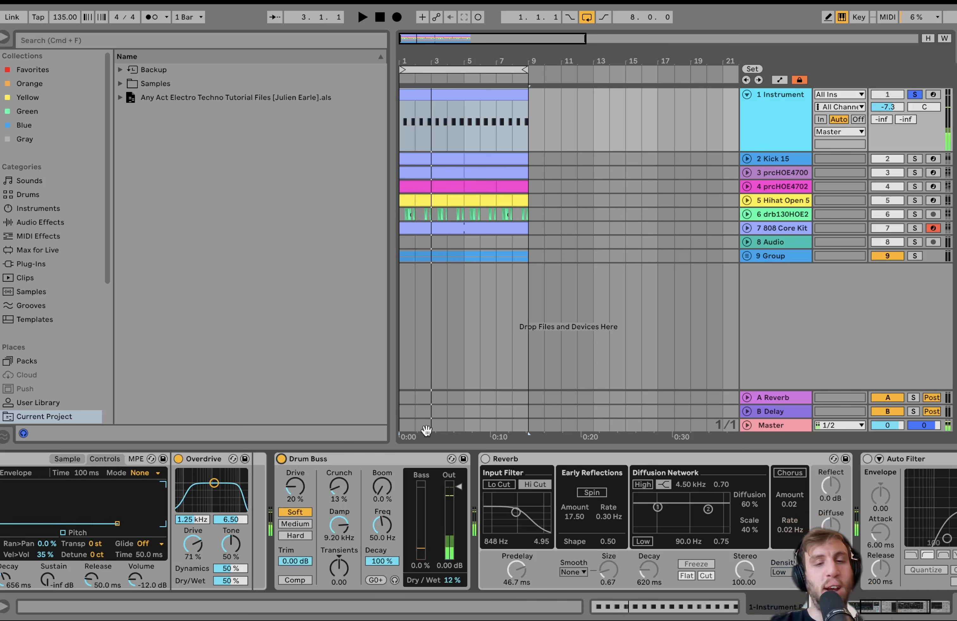
Turn on the snare's Reverb and Auto Filter, playing the loop after enabling each effect.
click(484, 460)
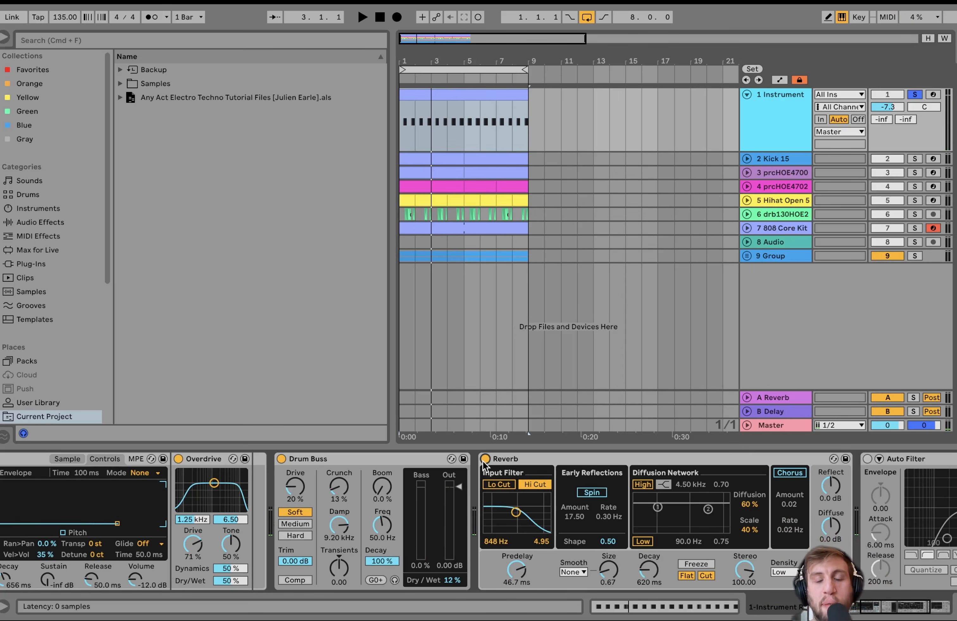
scroll(482, 461, right, 5)
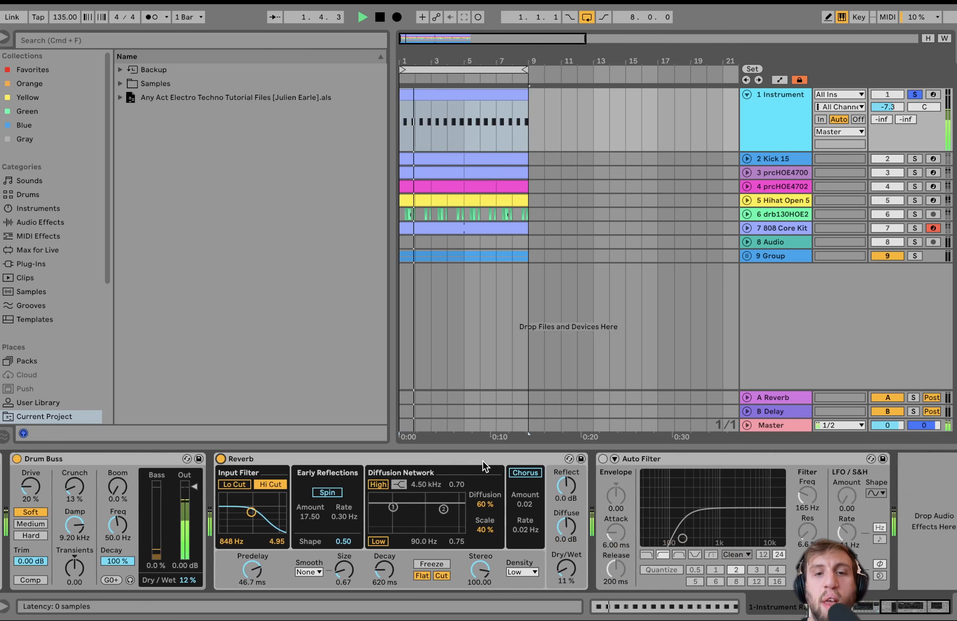
key(space)
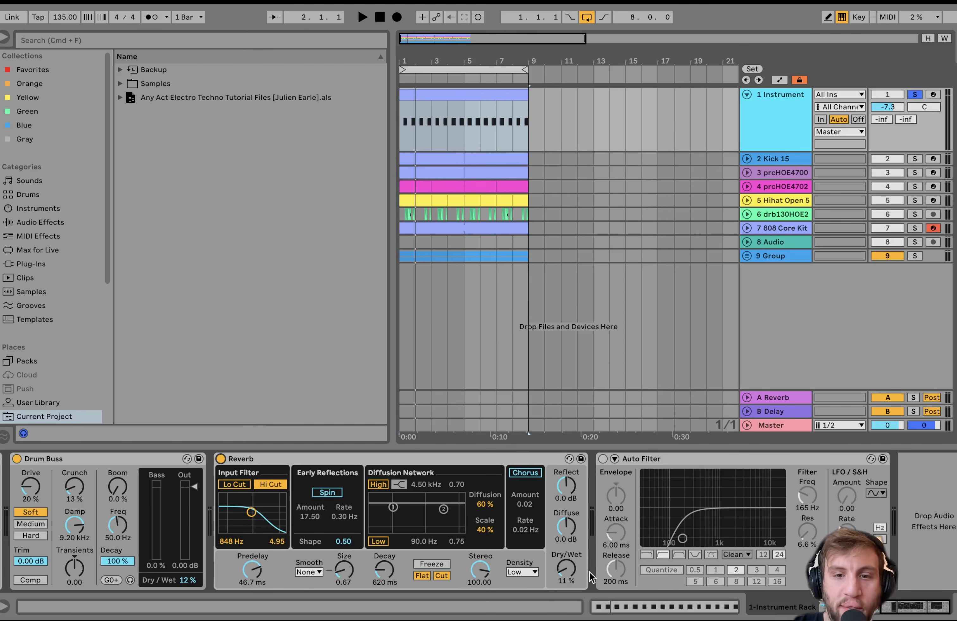
click(603, 459)
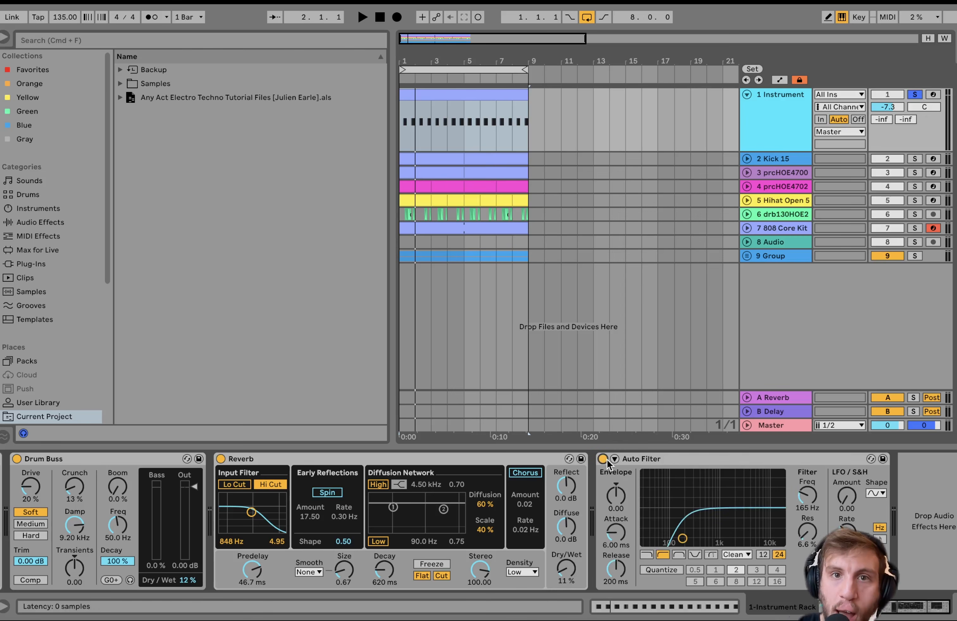
key(space)
Solo and unfold the Kick 15 track and delete the Tuner from its device chain.
click(915, 159)
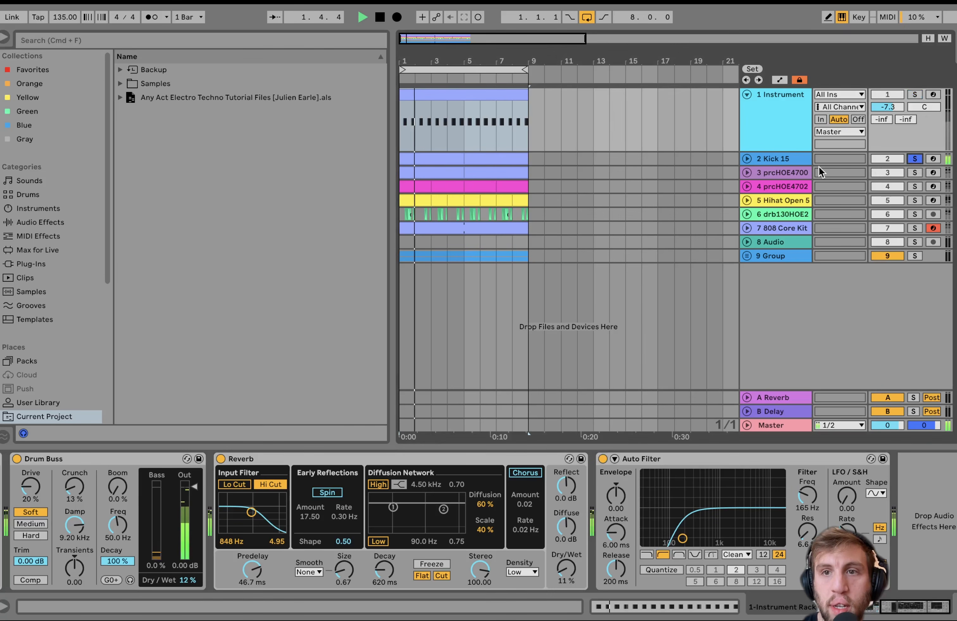
click(766, 158)
click(747, 159)
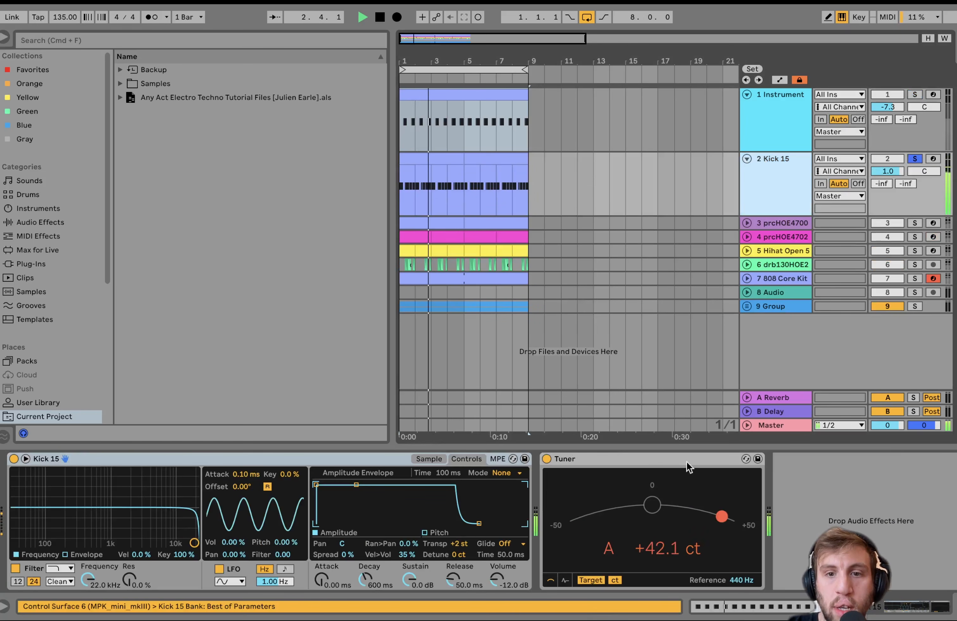
click(624, 460)
key(Delete)
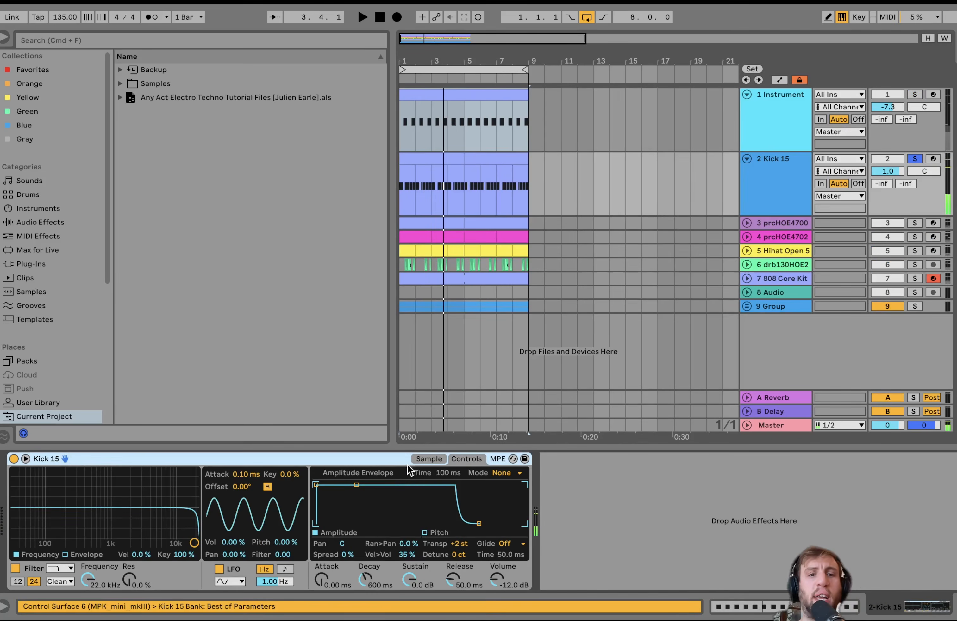
Examine the Kick 15 sample waveform and its transpose and envelope controls while playing the soloed kick.
click(429, 459)
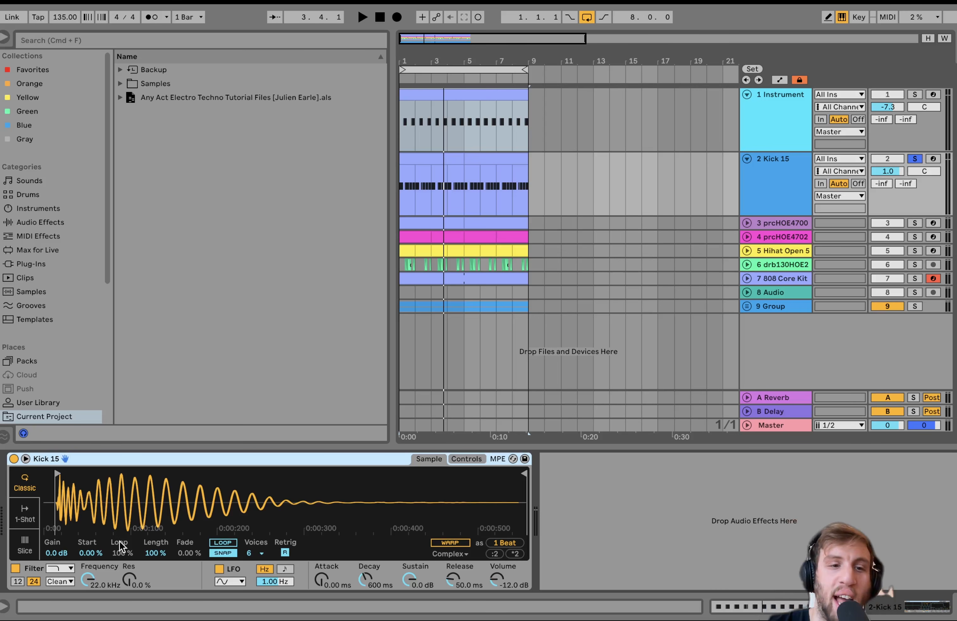
mouse_move(83, 504)
mouse_down()
mouse_move(83, 520)
mouse_move(83, 502)
mouse_up()
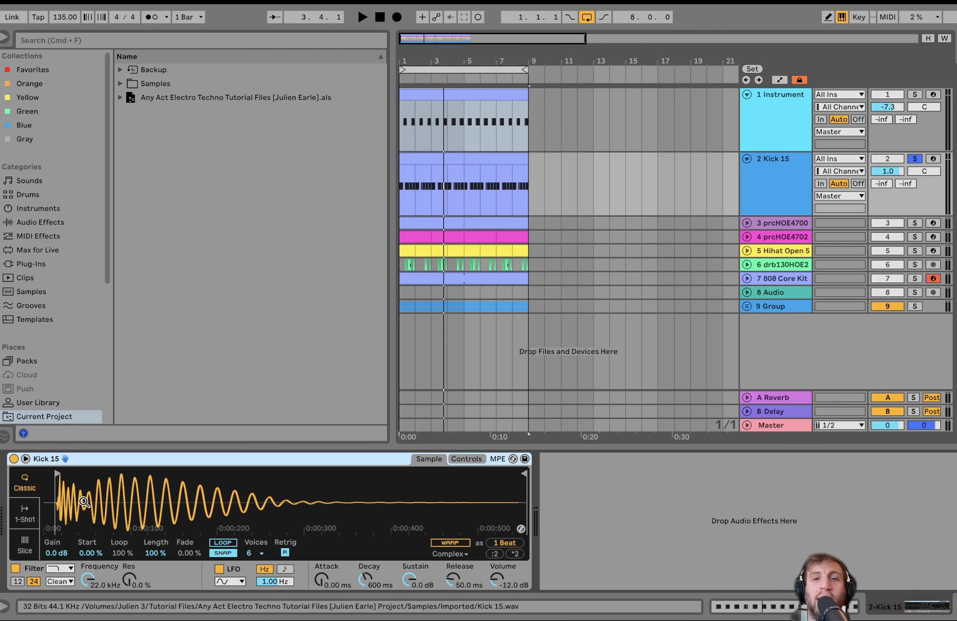
key(space)
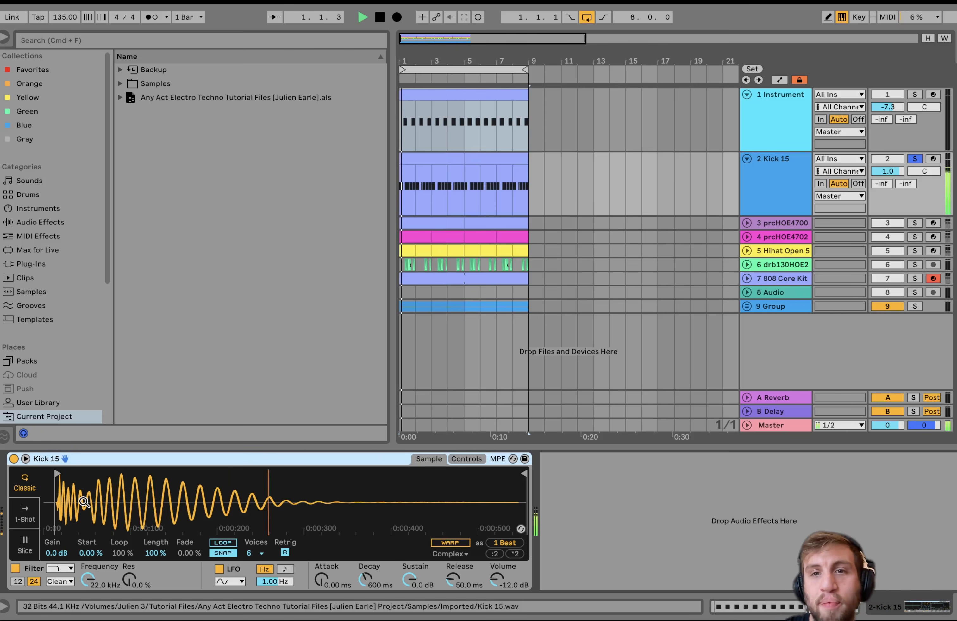
click(467, 460)
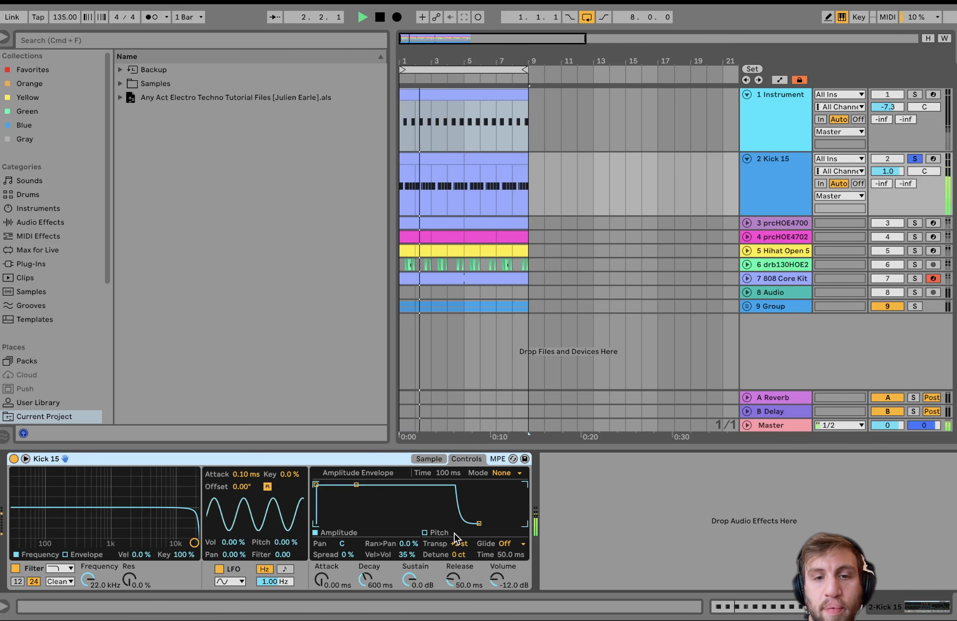
key(space)
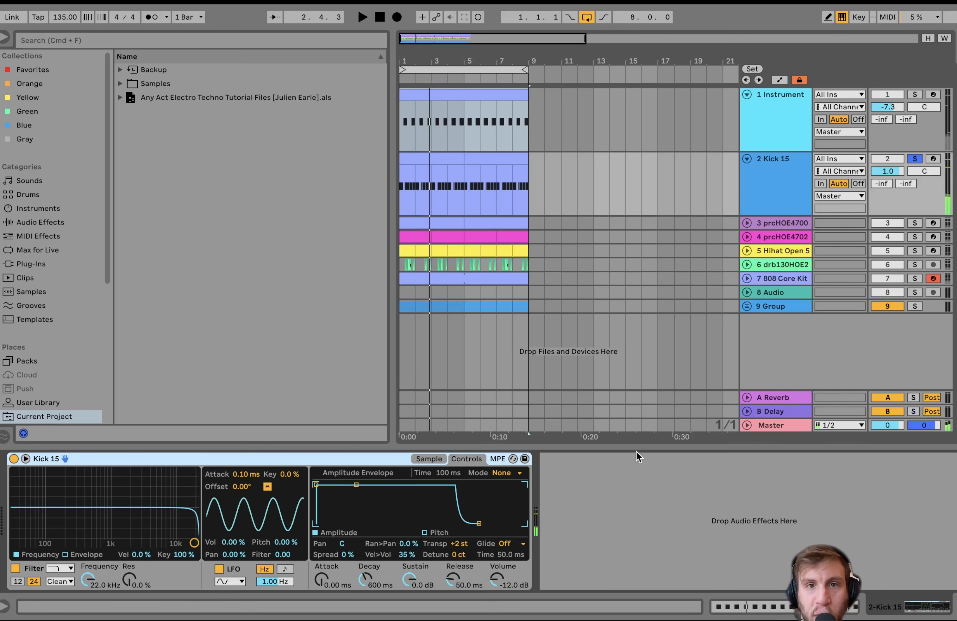
Solo tracks 3 through 7 together and play the percussion layers.
click(769, 222)
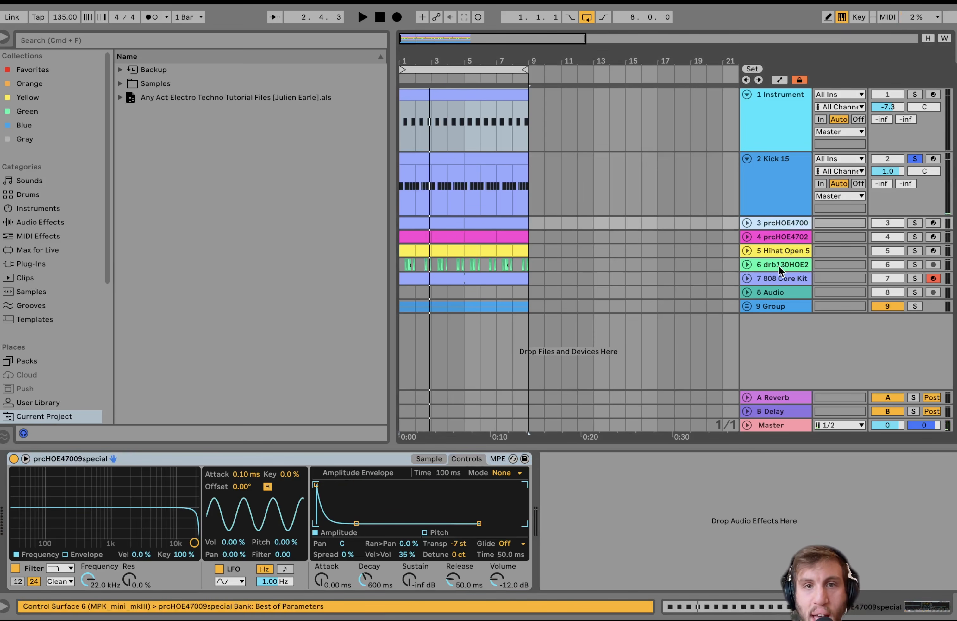
shift+click(776, 275)
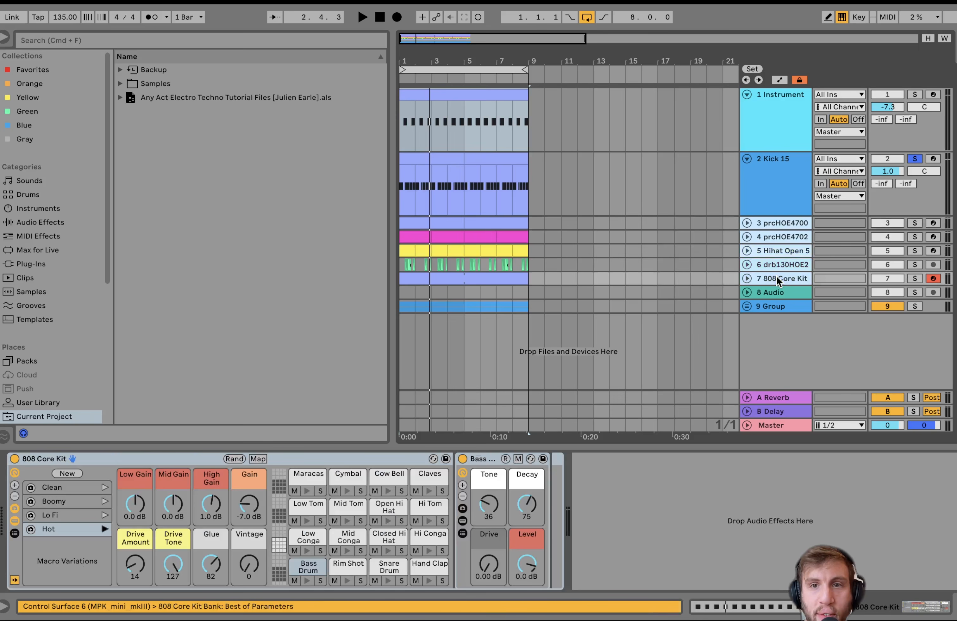
click(914, 278)
key(space)
Delete the empty 8 Audio track and unfold the prcHOE47009special track.
click(791, 293)
key(Delete)
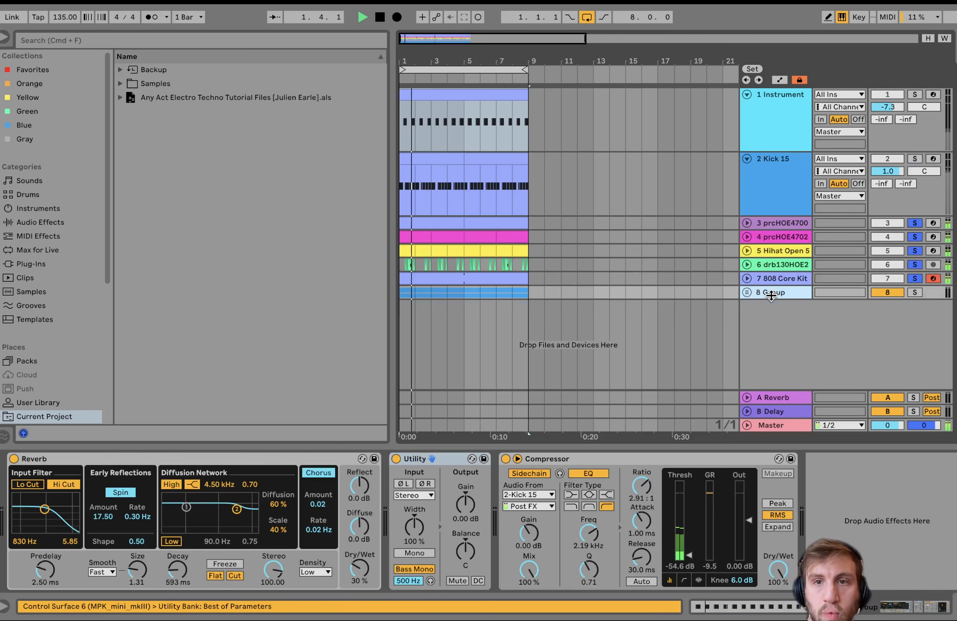
click(770, 223)
click(746, 223)
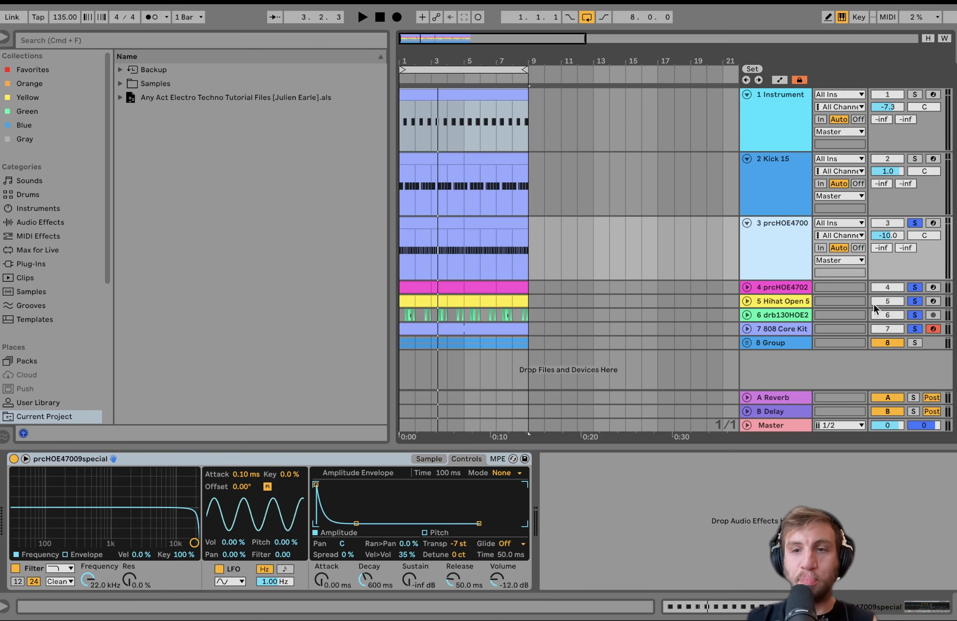
Compare the soloed percussion with and without the Group track soloed, and clear the solos.
click(914, 343)
key(space)
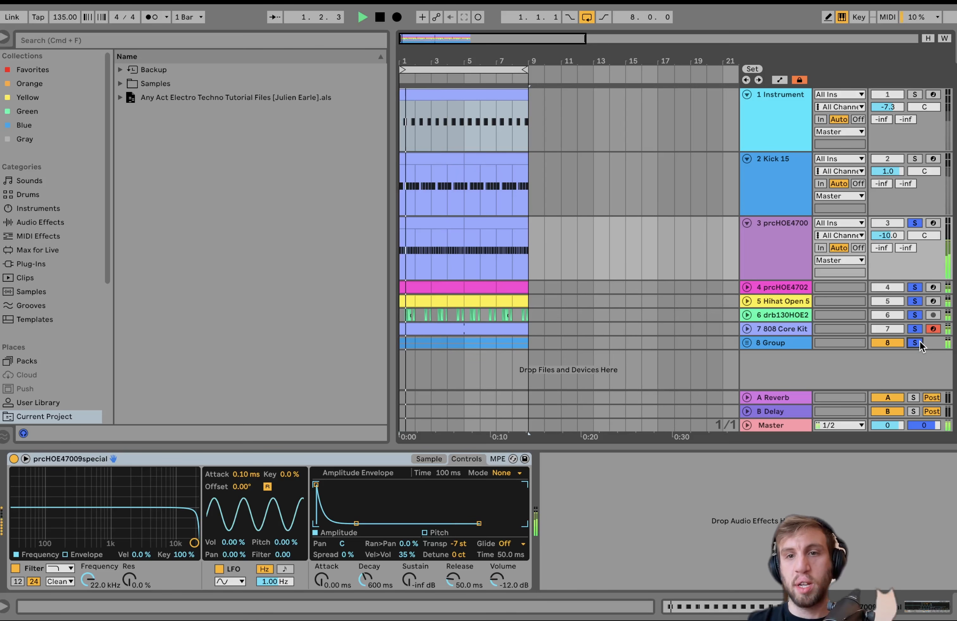
click(915, 342)
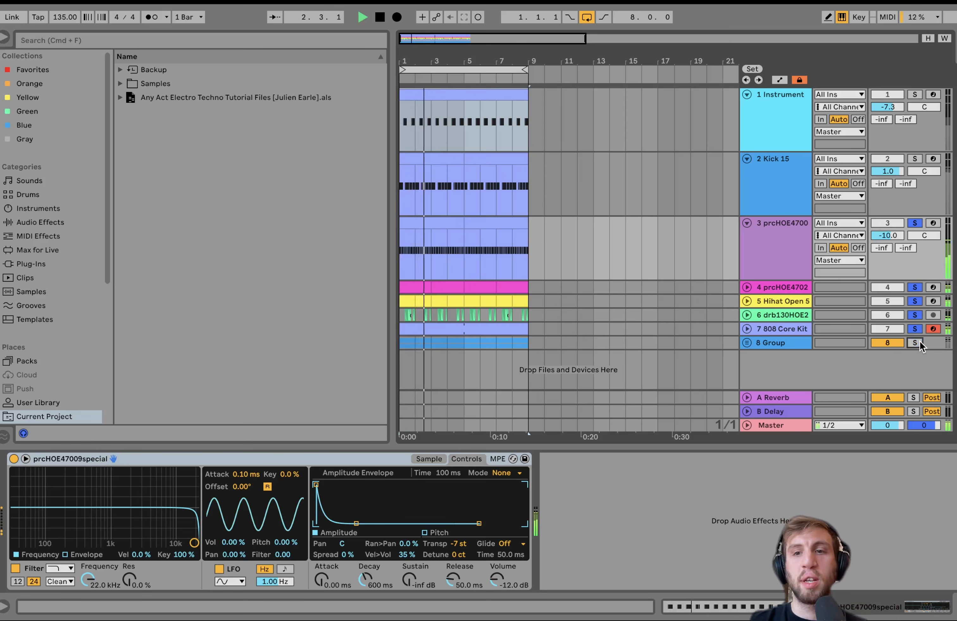
click(911, 329)
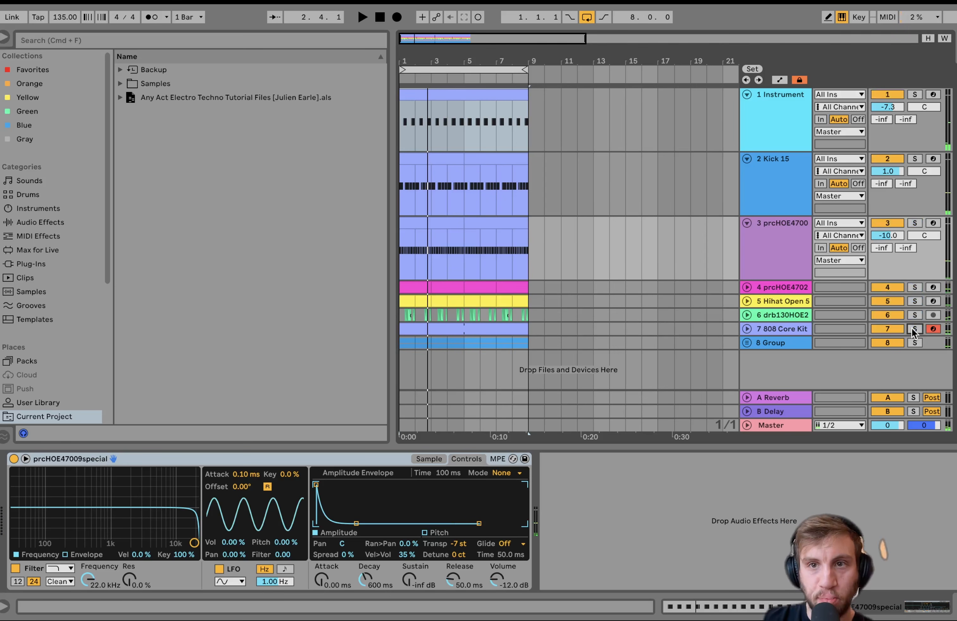
key(space)
Solo the prcHOE47009special track, play its pattern and select its first clip from bar 1 to bar 5.
click(775, 259)
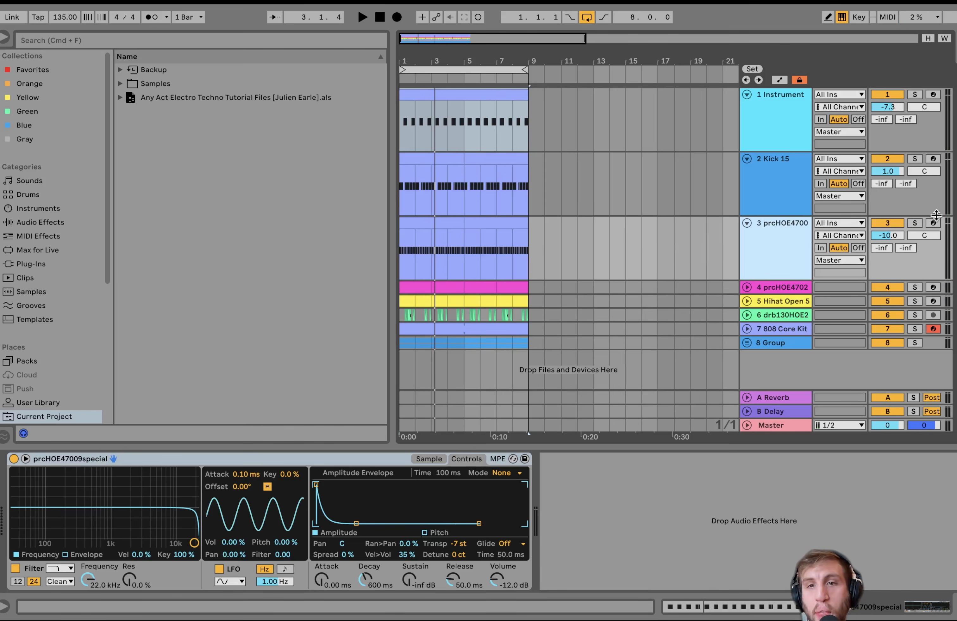
click(914, 223)
key(space)
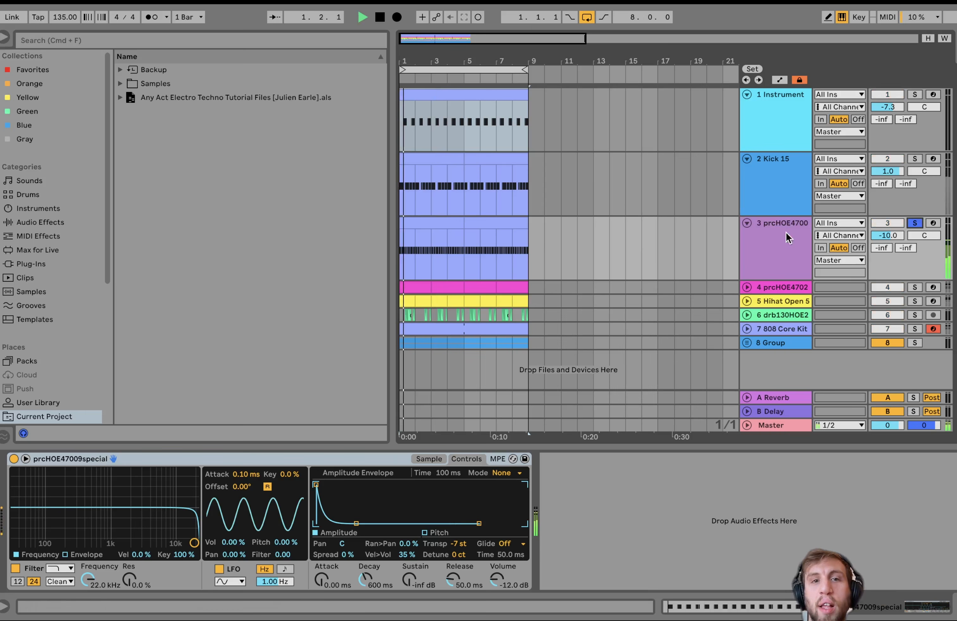
click(422, 220)
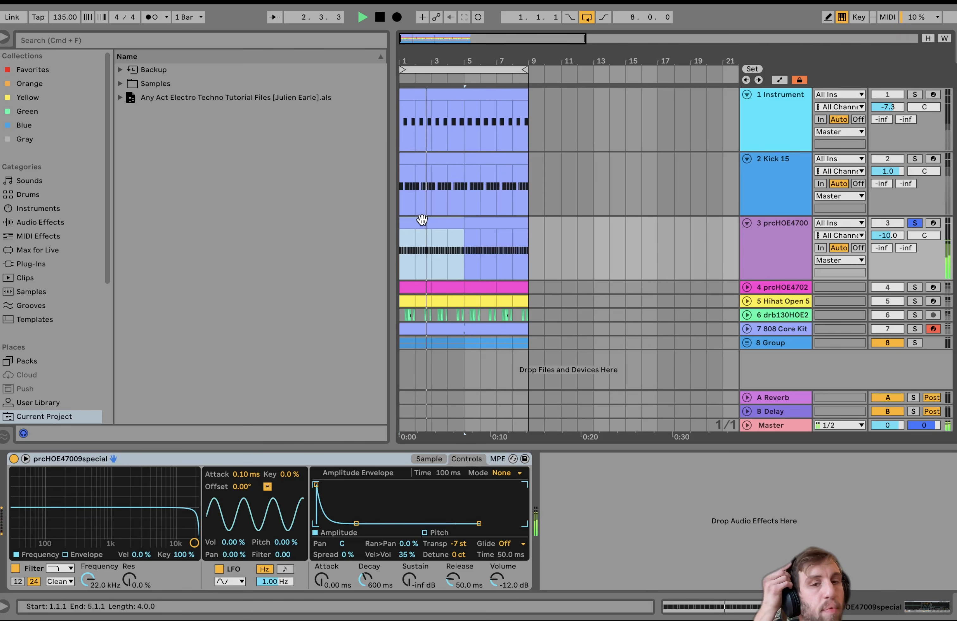
key(space)
Examine the prcHOE47009special sample waveform and its amplitude envelope and transpose controls.
click(429, 458)
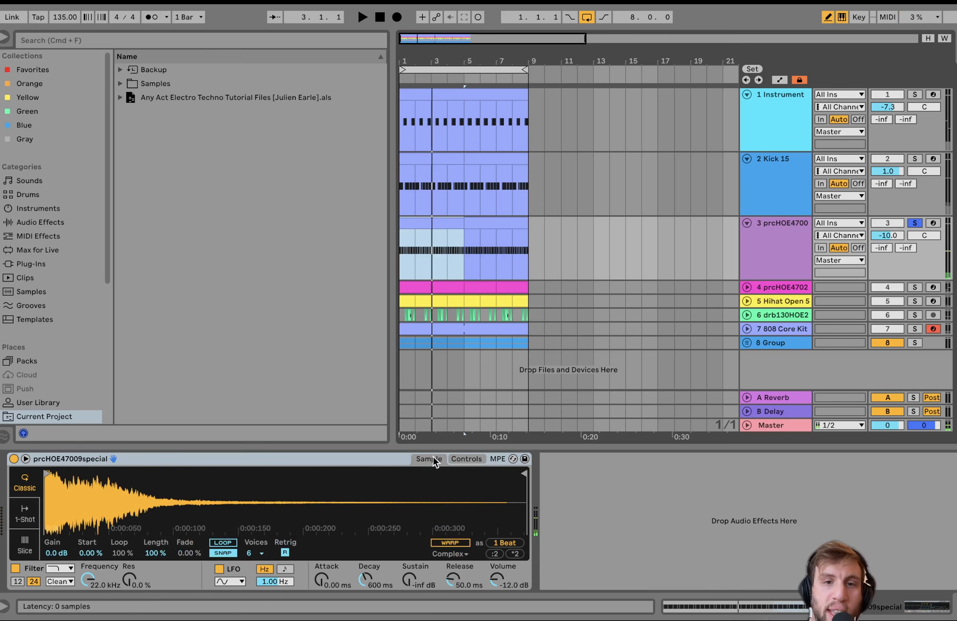
key(b)
click(465, 458)
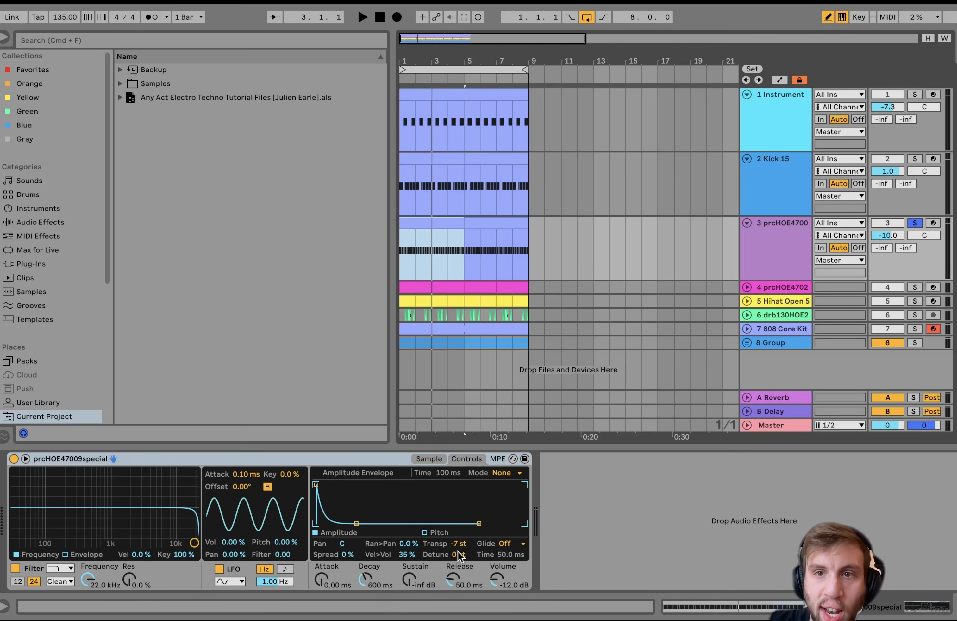
Solo and unfold the prcHOE47020special track and play its pattern.
click(914, 287)
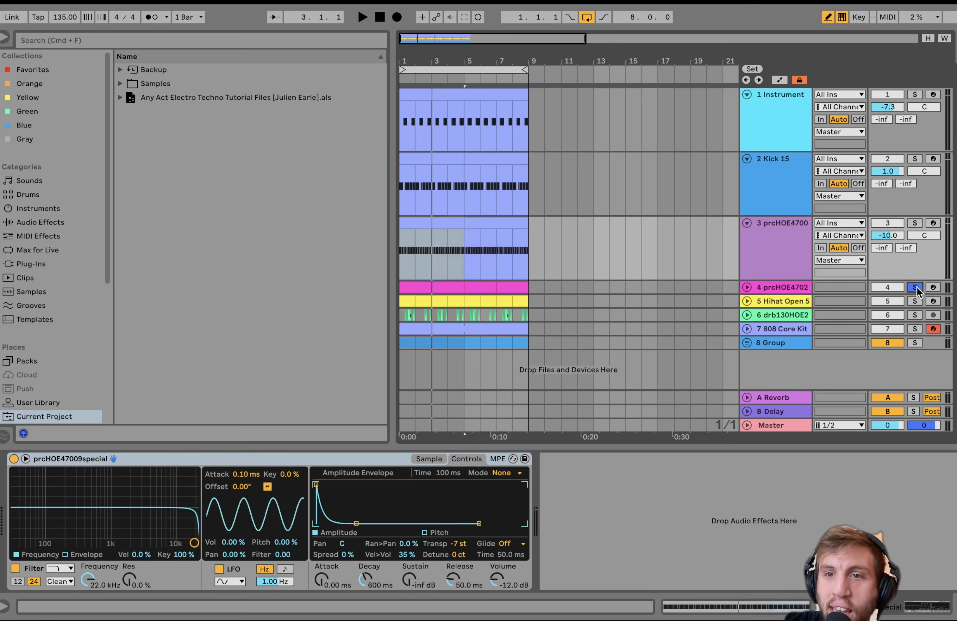
click(747, 287)
click(780, 283)
key(space)
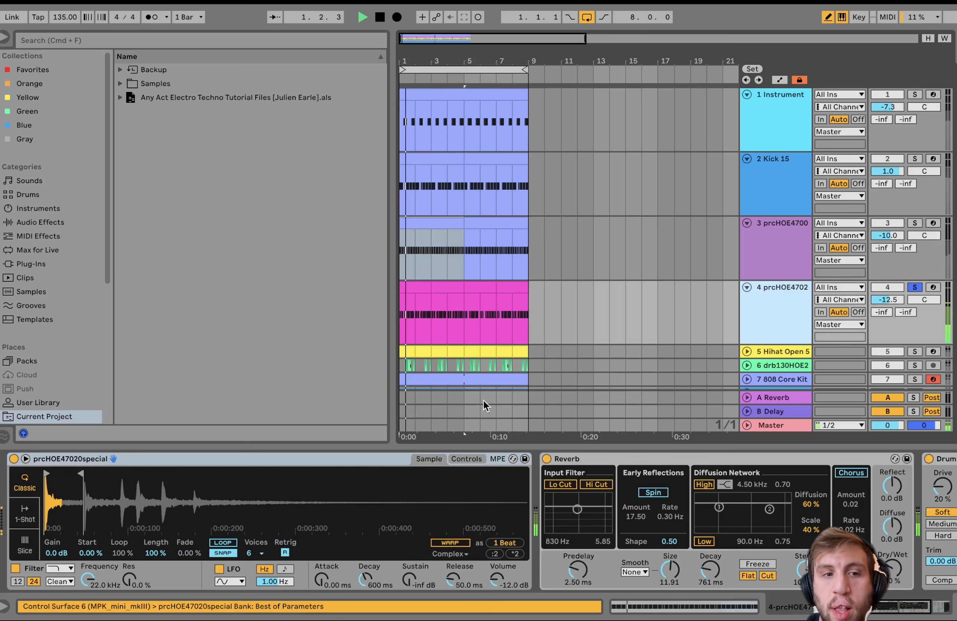
key(space)
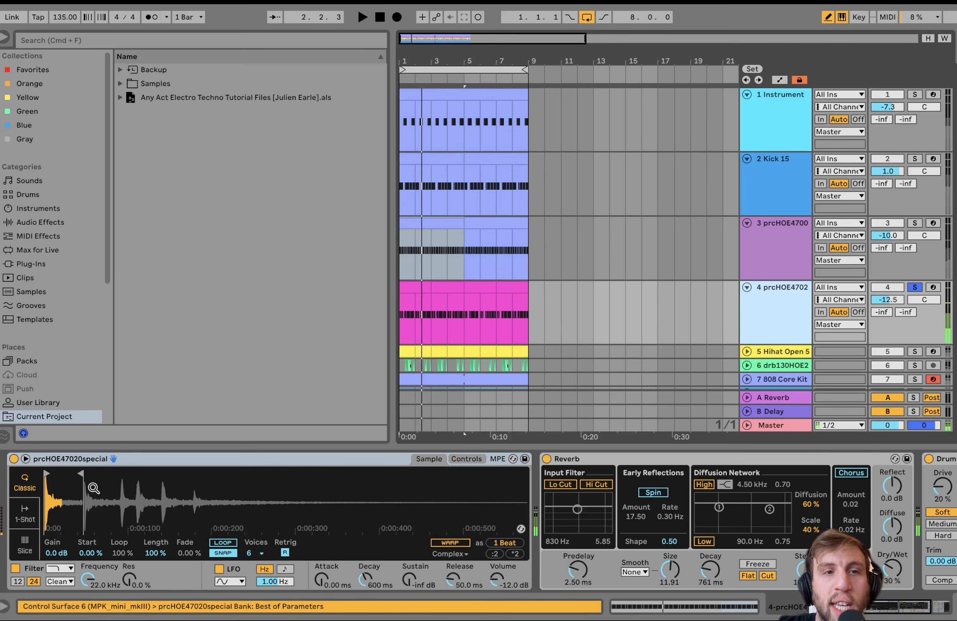
Locate prcHOE47020special.wav in the file browser and zoom in on the start of its waveform.
right_click(95, 490)
click(134, 507)
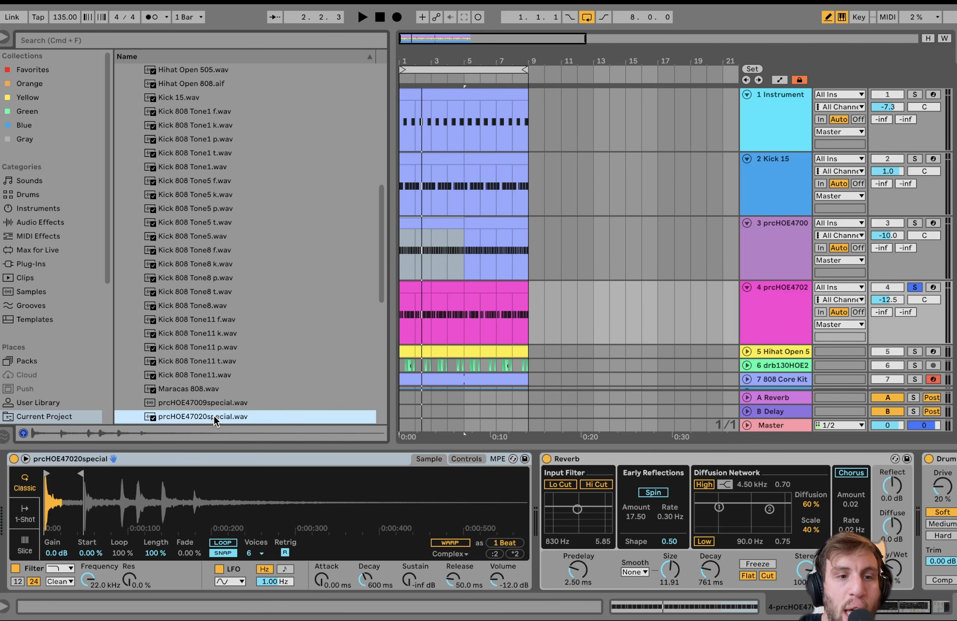
drag(49, 511, 44, 514)
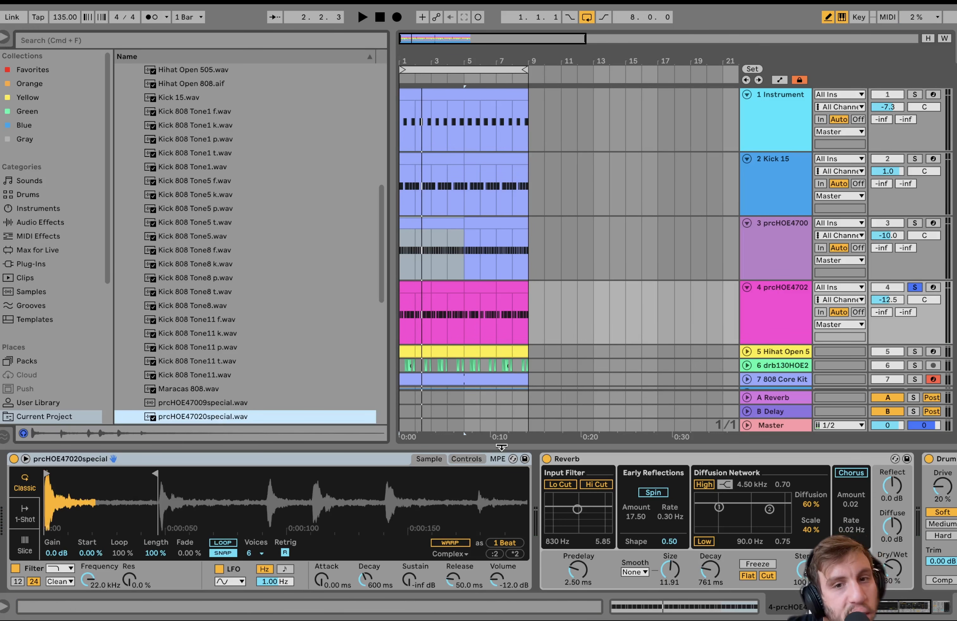
Play the soloed prcHOE47020special track while examining its amplitude envelope, Reverb and Drum Buss settings.
click(465, 460)
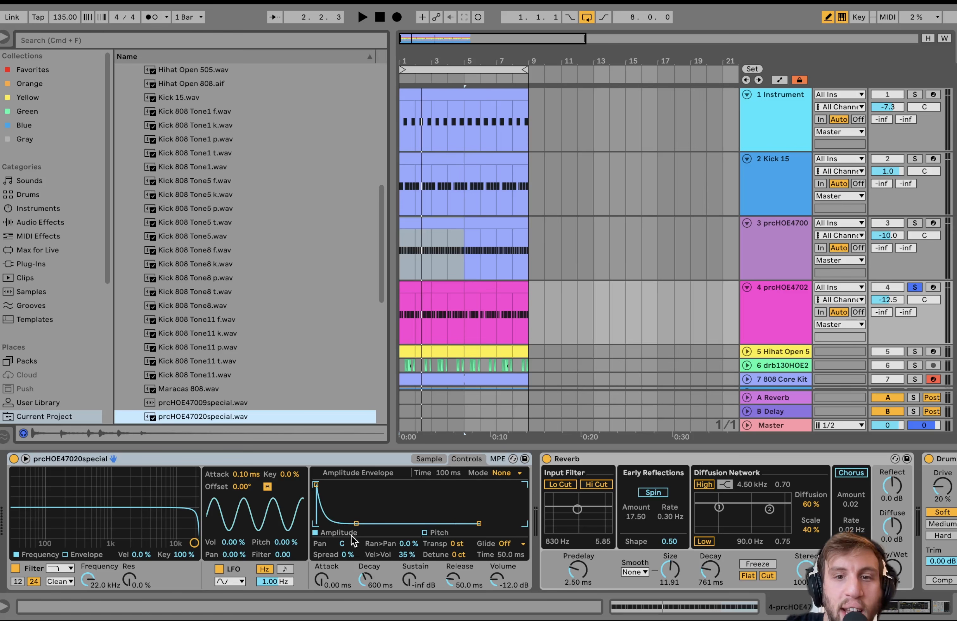
key(space)
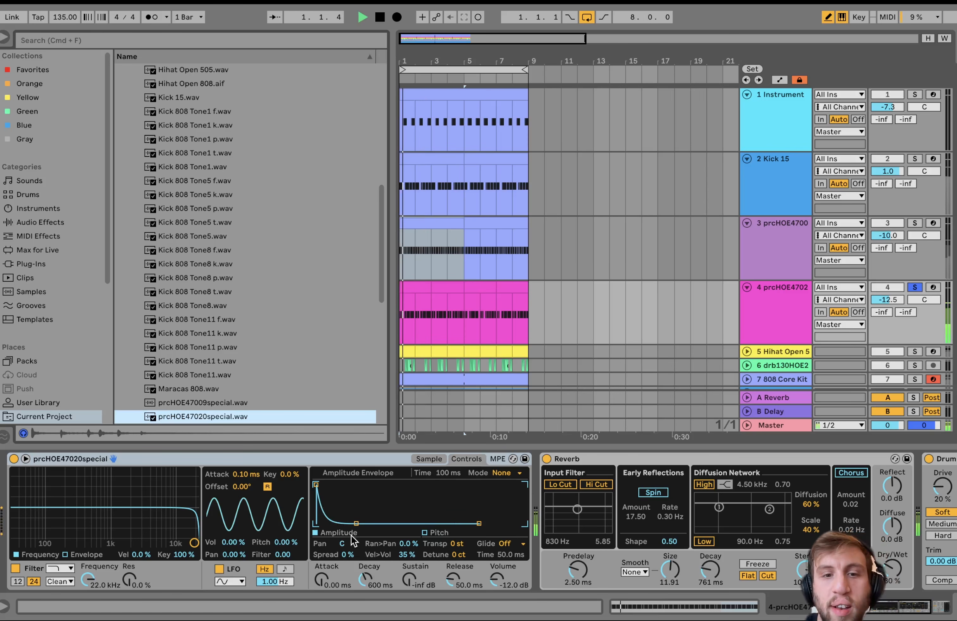
click(437, 459)
scroll(403, 518, right, 5)
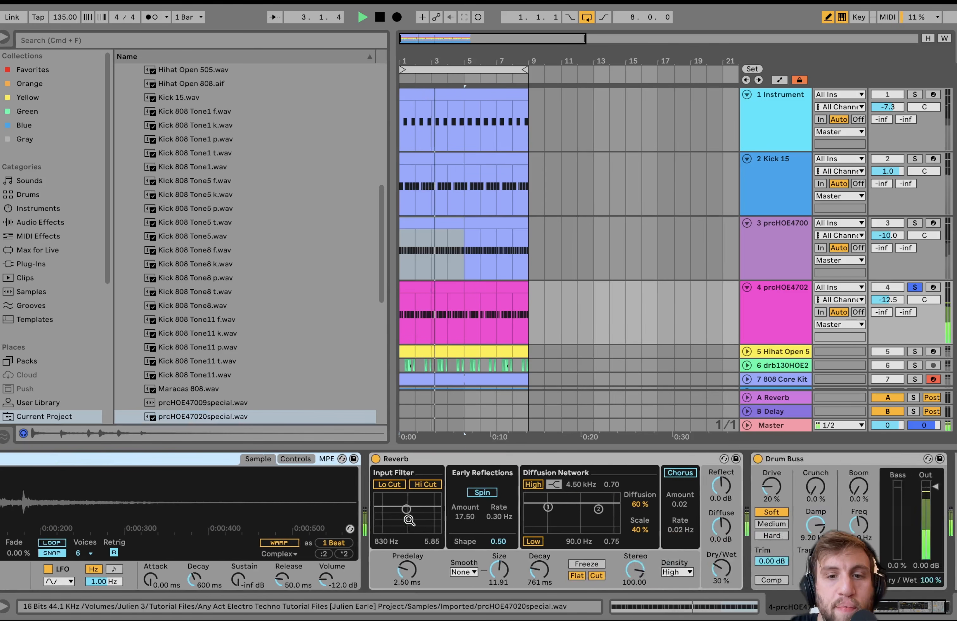
scroll(408, 520, right, 3)
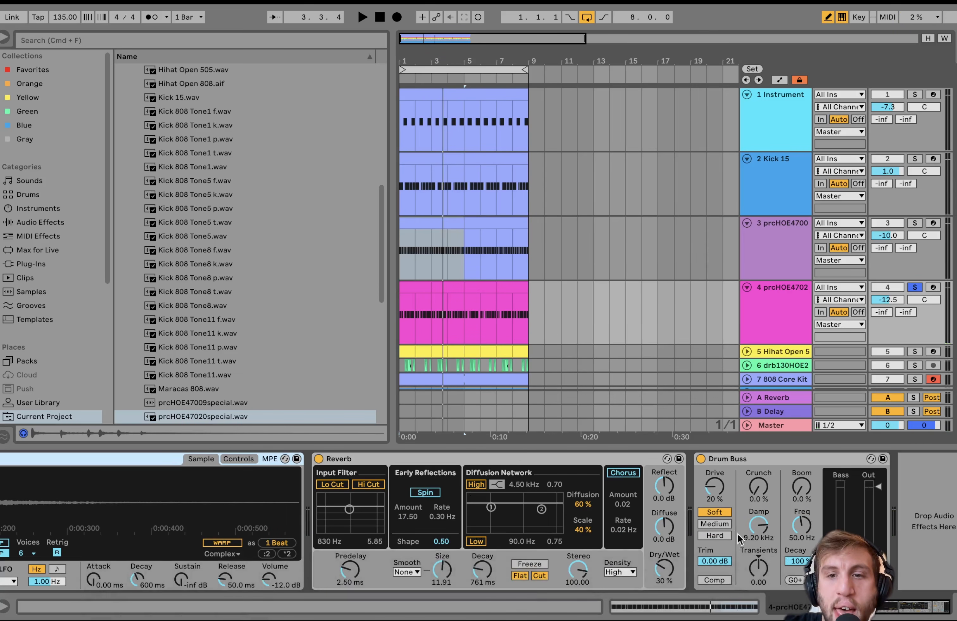
Solo and unfold the Hihat Open 505 track and play it while reviewing its whole device chain.
scroll(760, 272, down, 3)
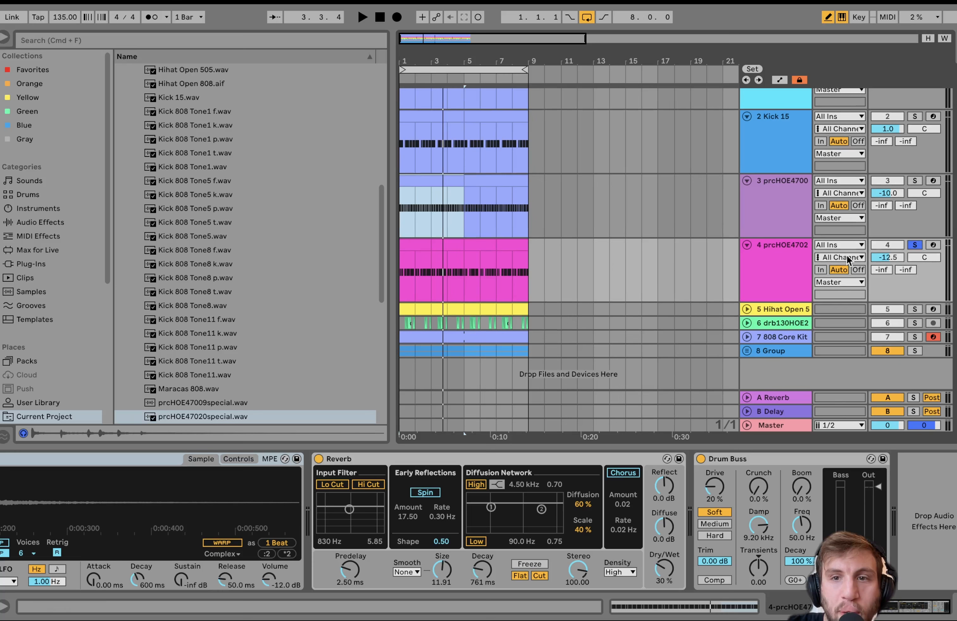
click(914, 310)
click(747, 309)
key(space)
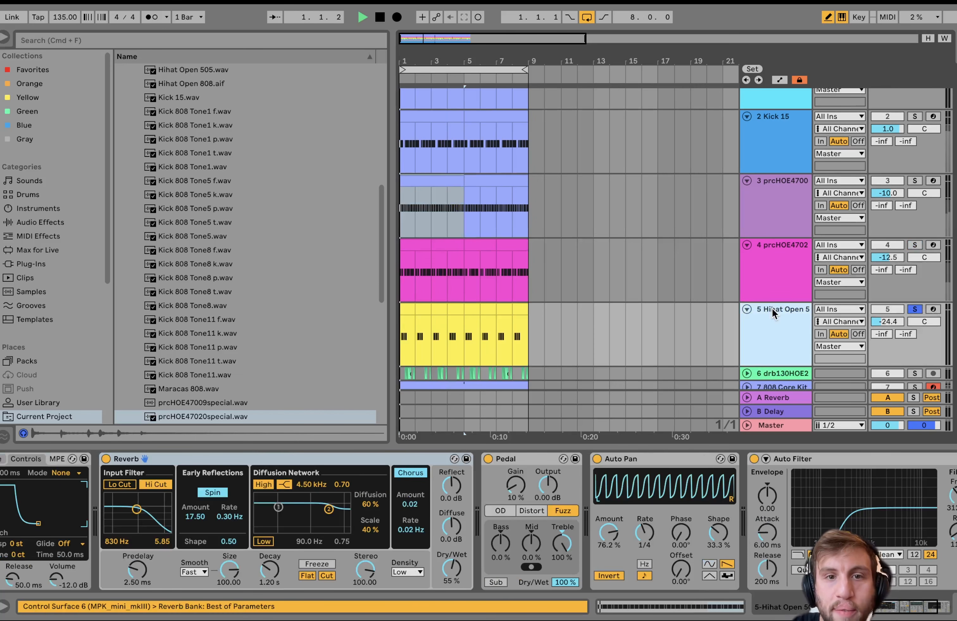
click(478, 539)
scroll(478, 539, left, 10)
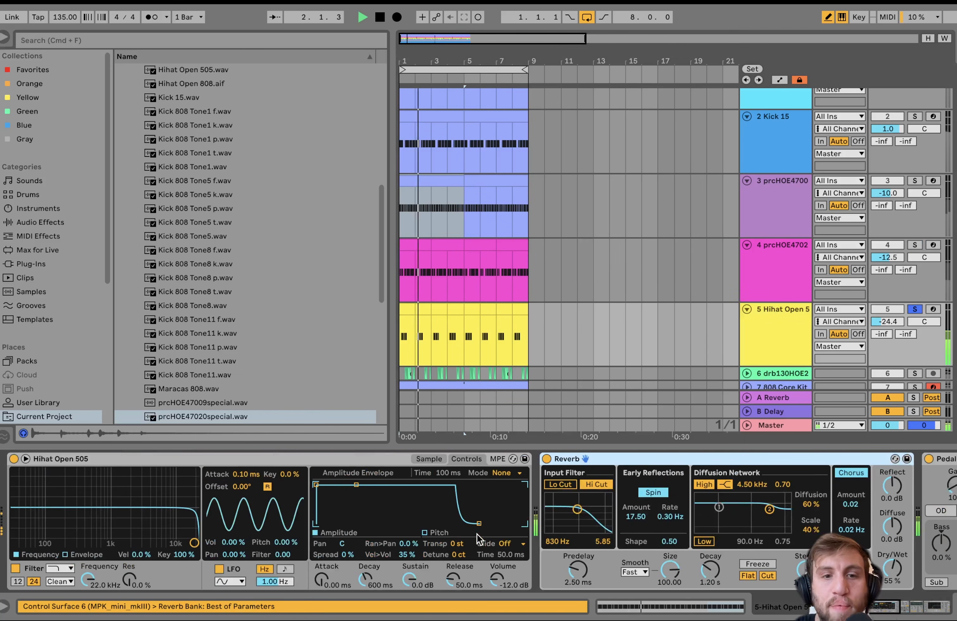
scroll(477, 539, right, 12)
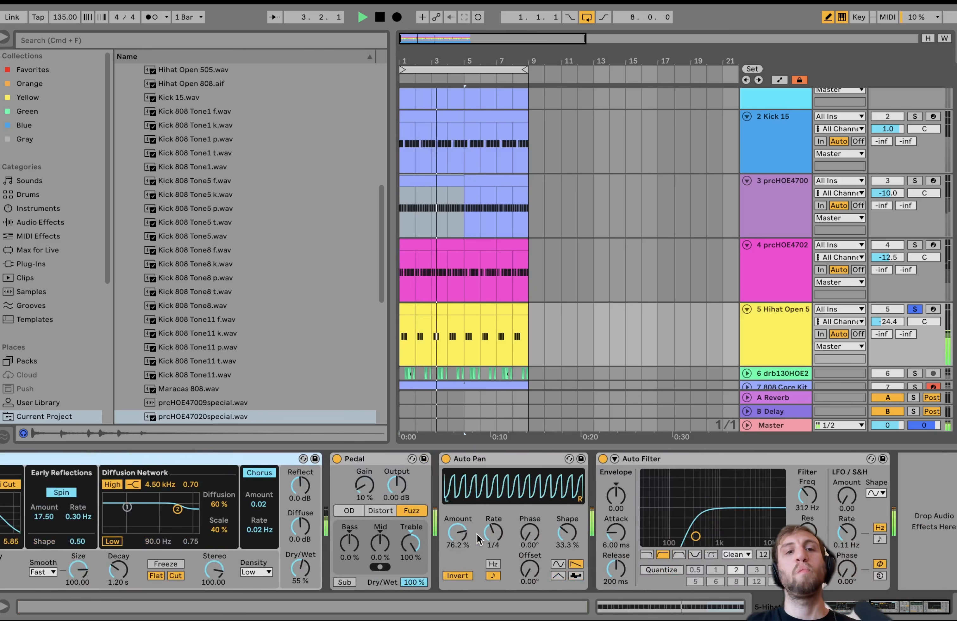
key(space)
Clear the open hi-hat's solo and play the full drum loop briefly.
click(914, 309)
key(space)
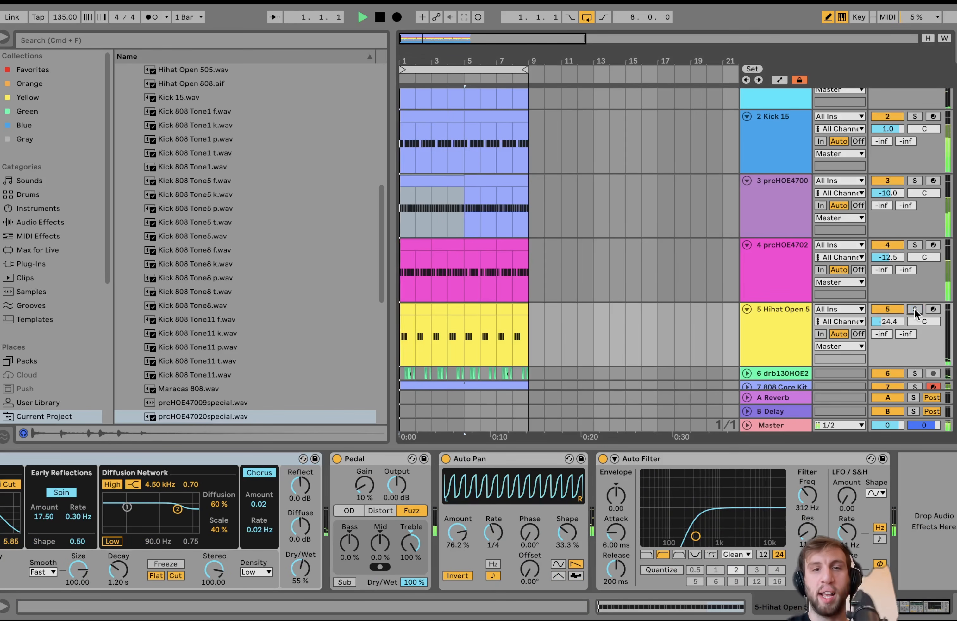
key(space)
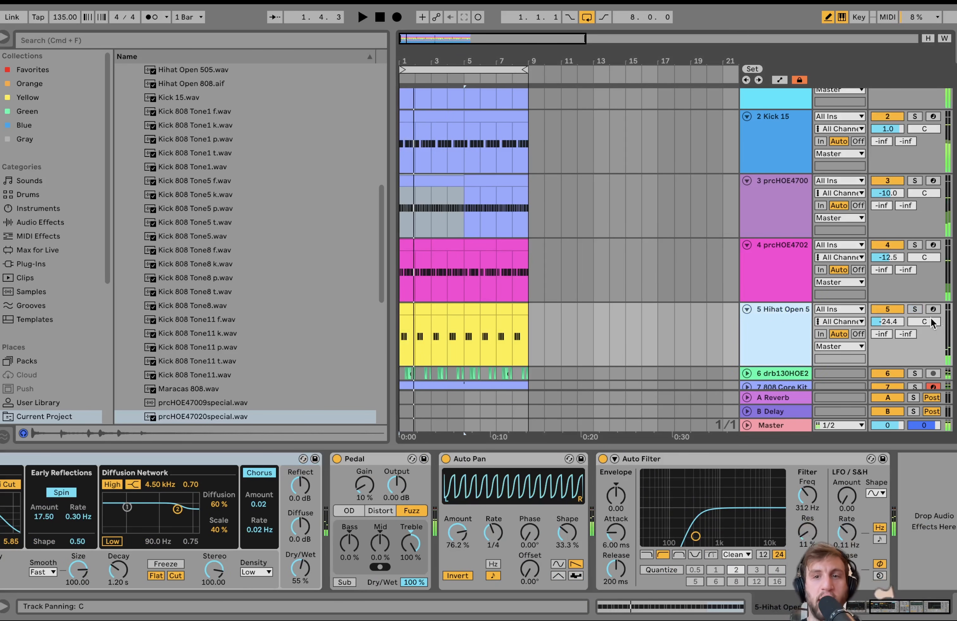
Solo the open hi-hat again, turn off its Reverb, Pedal, Auto Pan and Auto Filter, and play it dry.
click(914, 309)
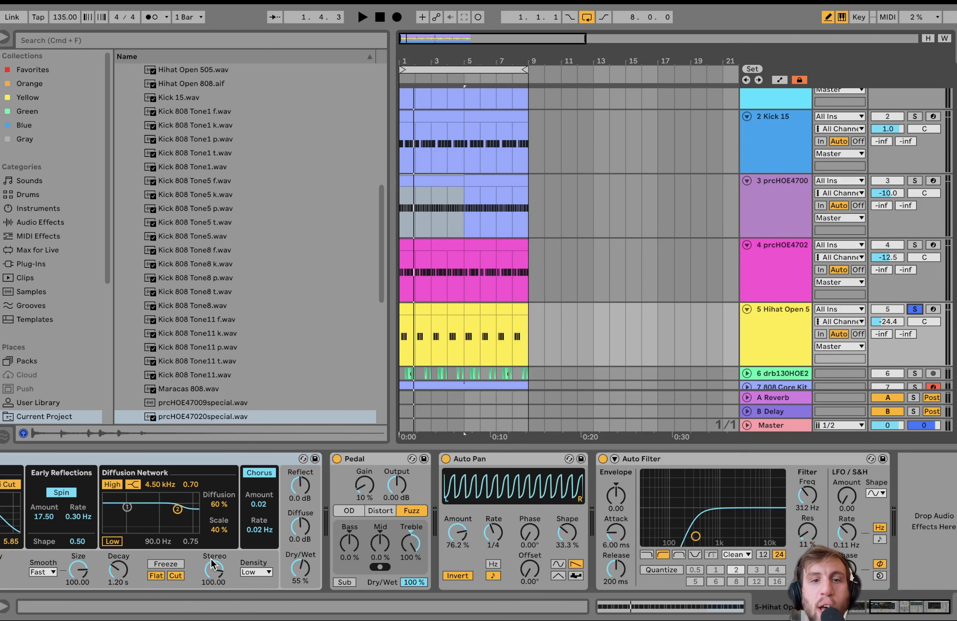
click(648, 459)
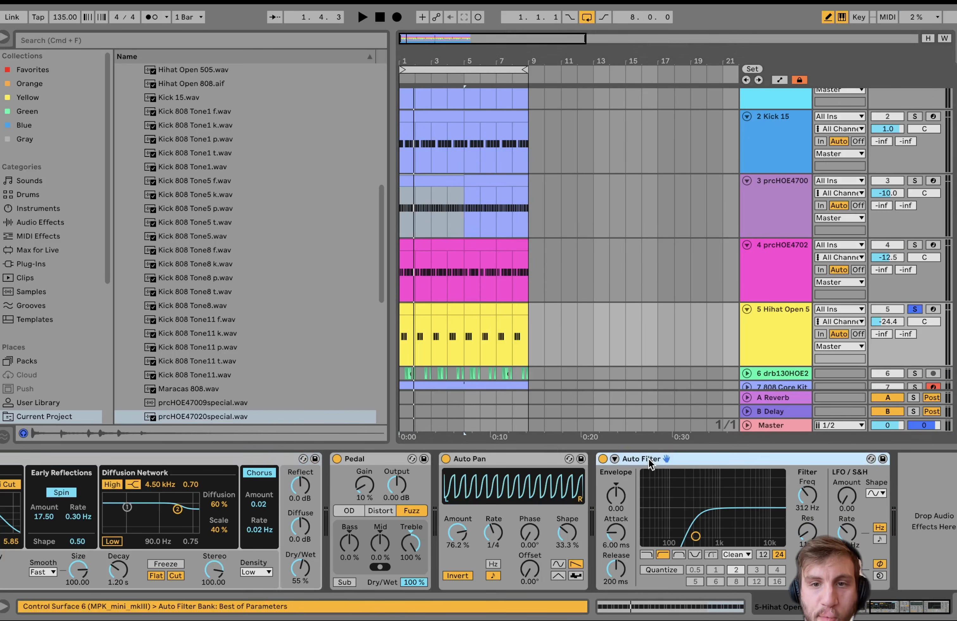
scroll(648, 459, left, 12)
click(648, 461)
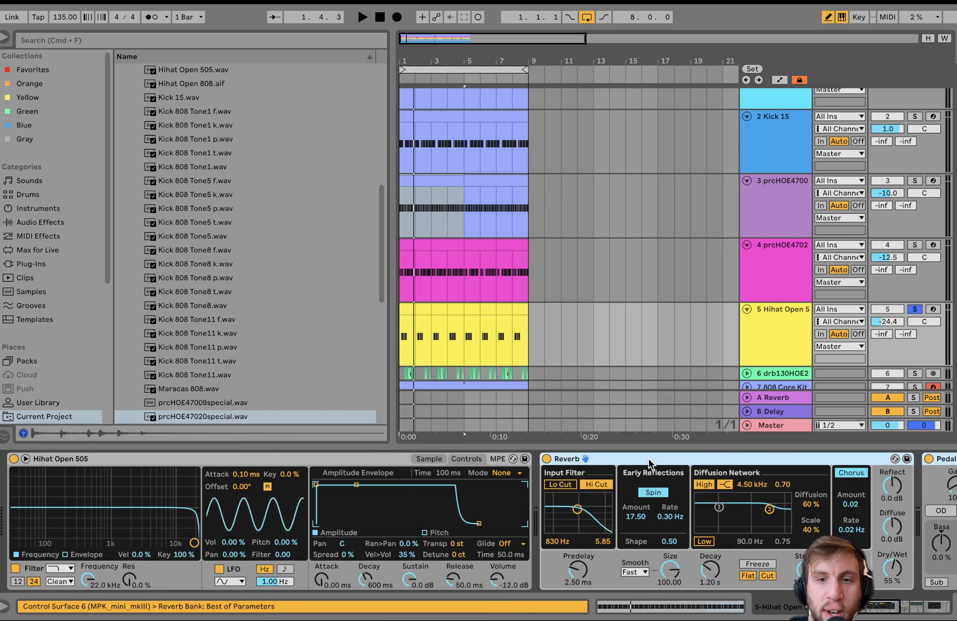
click(546, 458)
key(space)
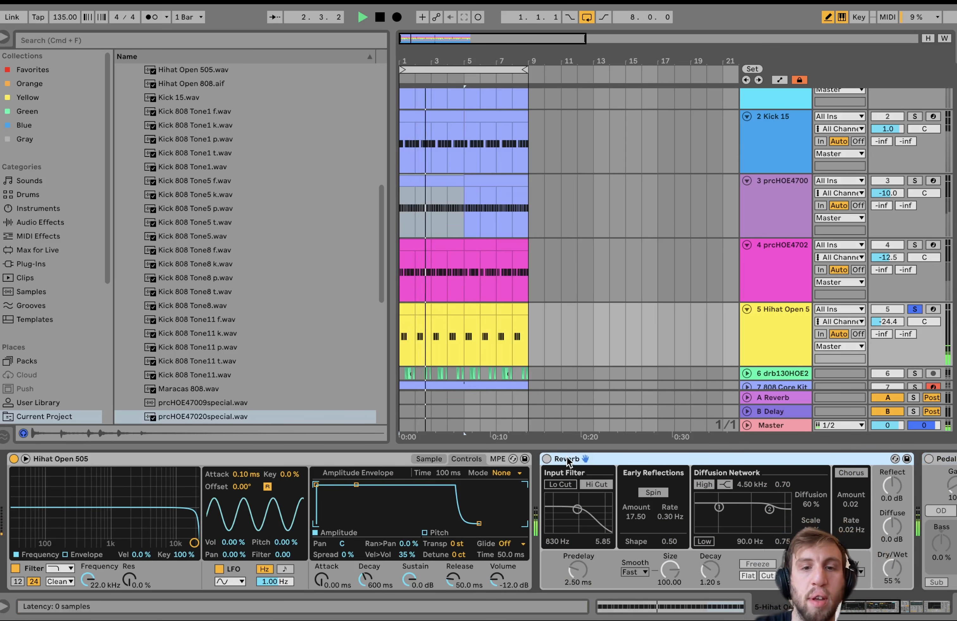
key(space)
Turn on the open hi-hat's Reverb and play the pattern with it.
click(546, 458)
key(space)
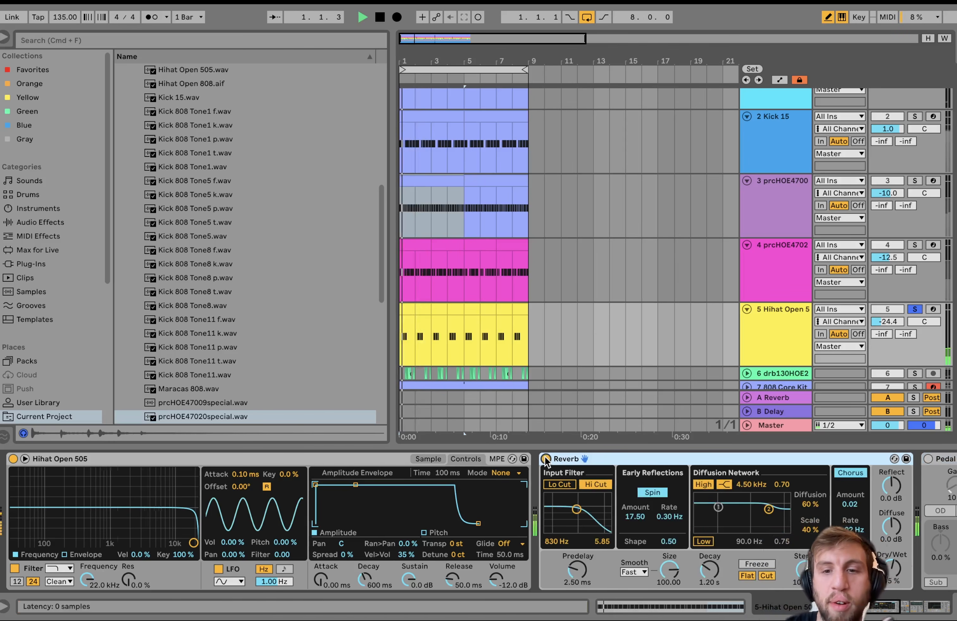
scroll(316, 468, right, 15)
key(space)
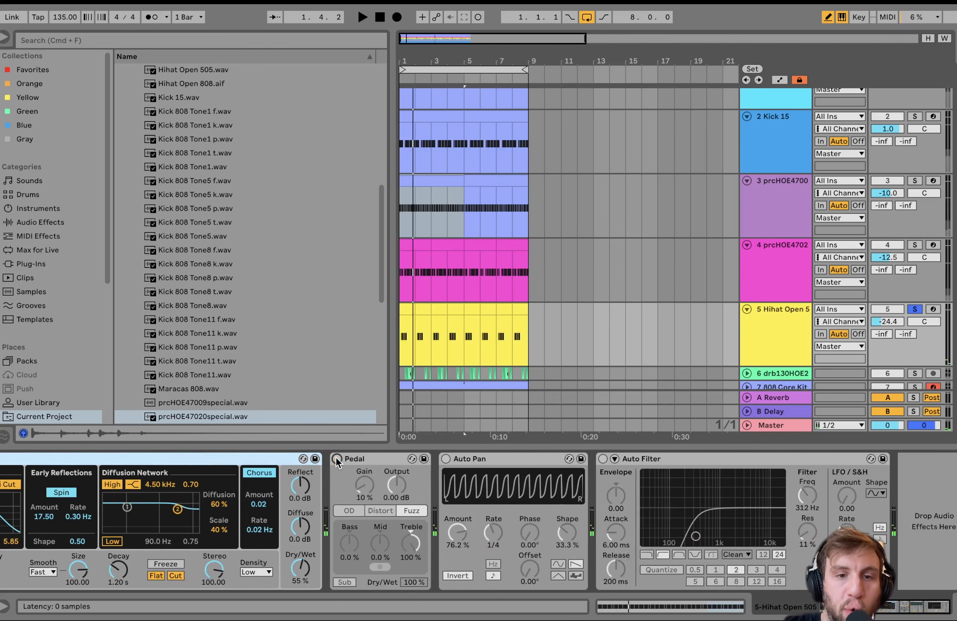
Turn on the open hi-hat's Pedal, play the pattern with it, and turn on the Auto Pan.
click(337, 459)
key(space)
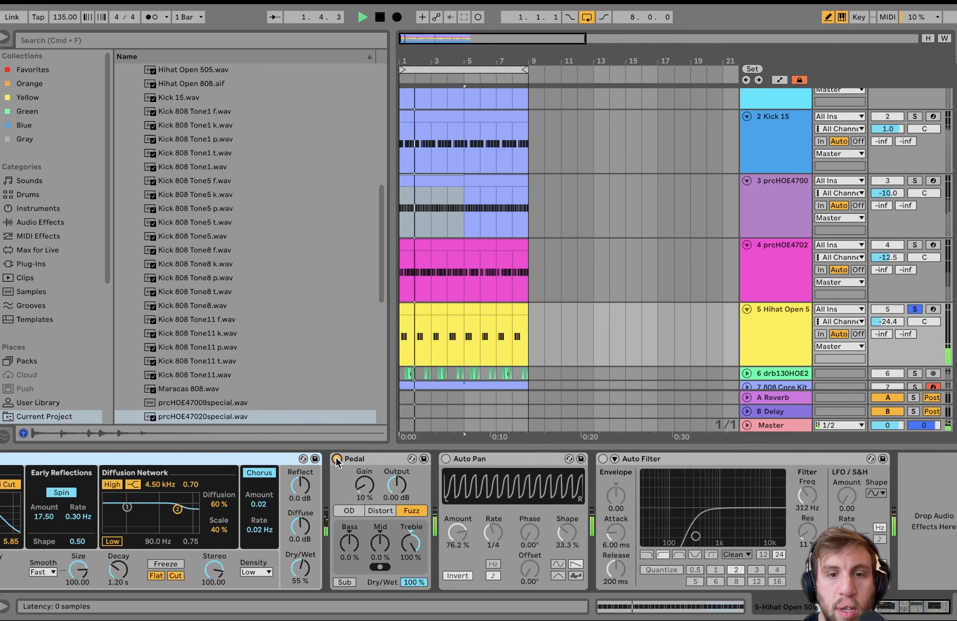
key(space)
click(445, 459)
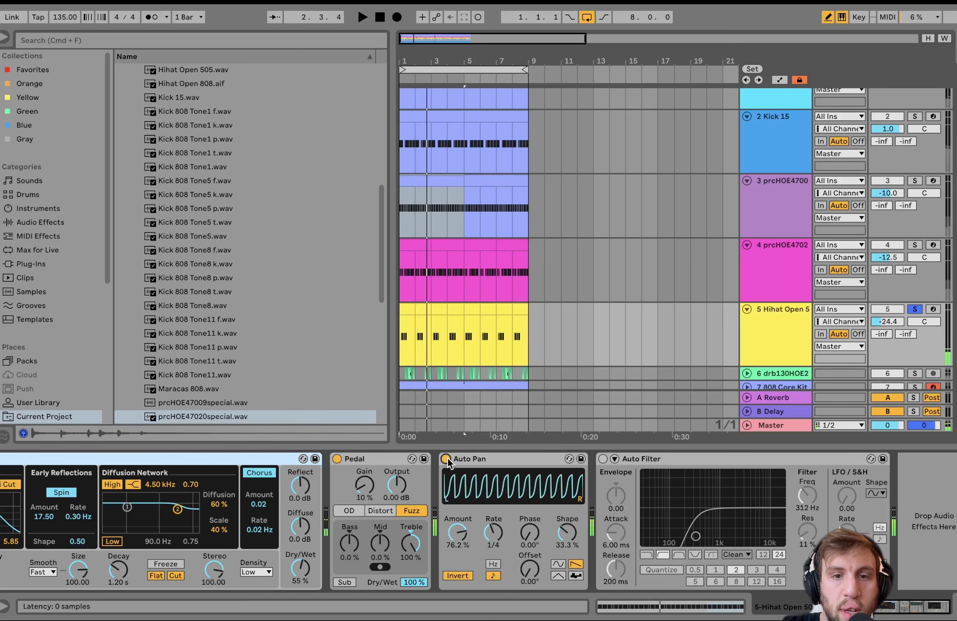
Play the open hi-hat with its Auto Pan, turn on the Auto Filter, and play the pattern again.
key(space)
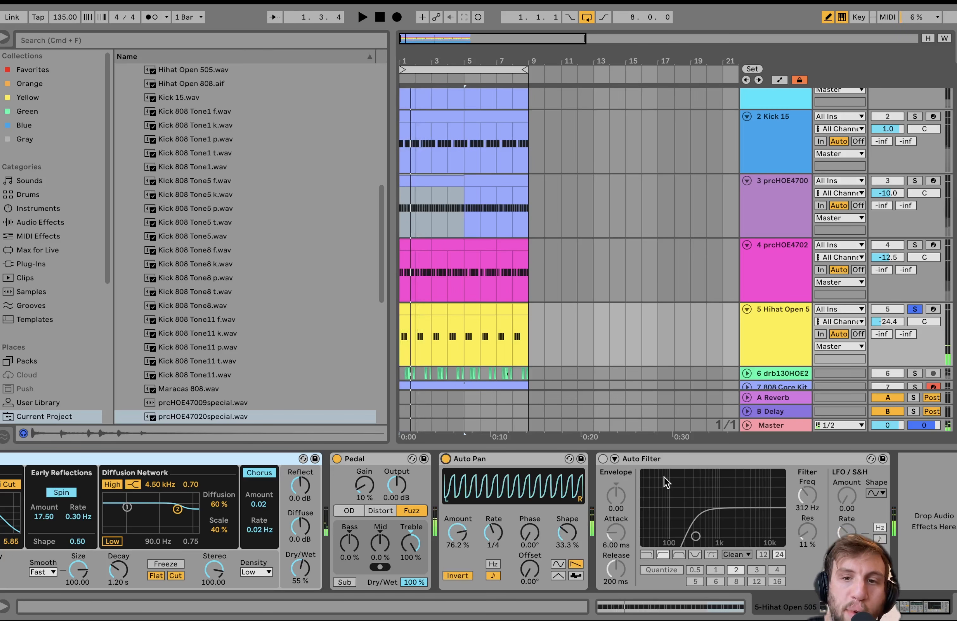
click(602, 459)
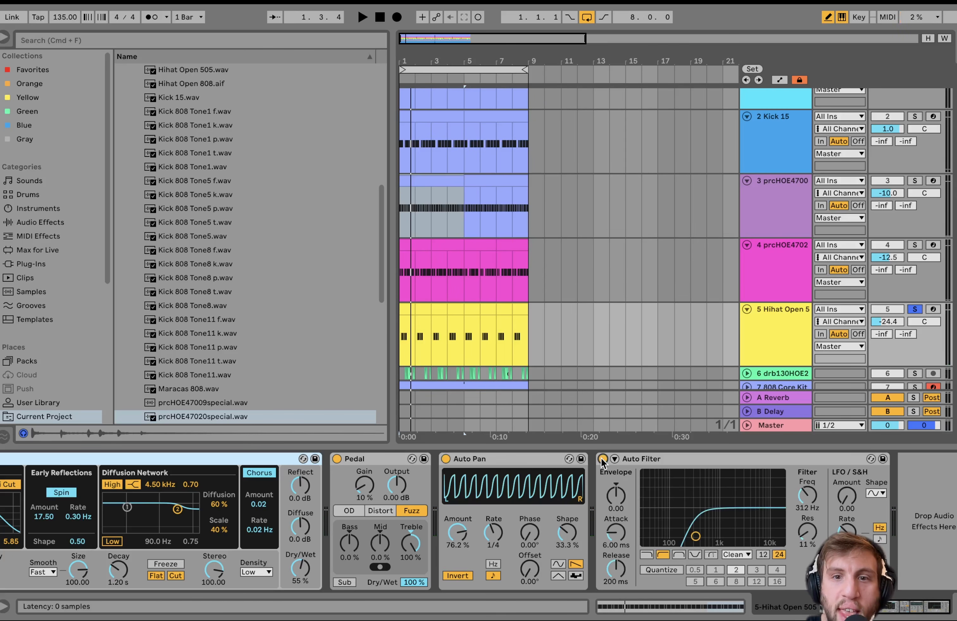
key(space)
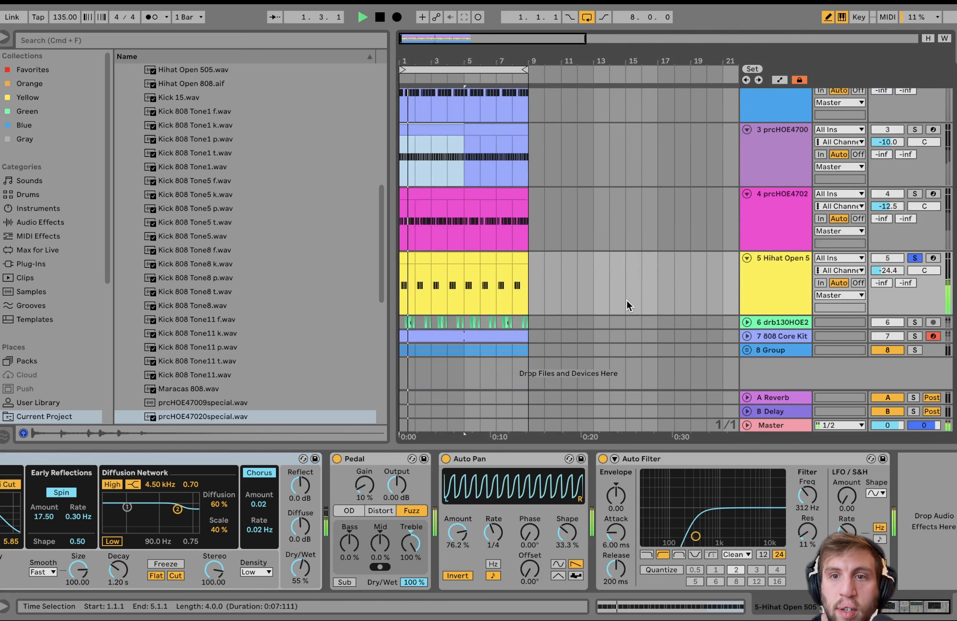
scroll(625, 307, down, 2)
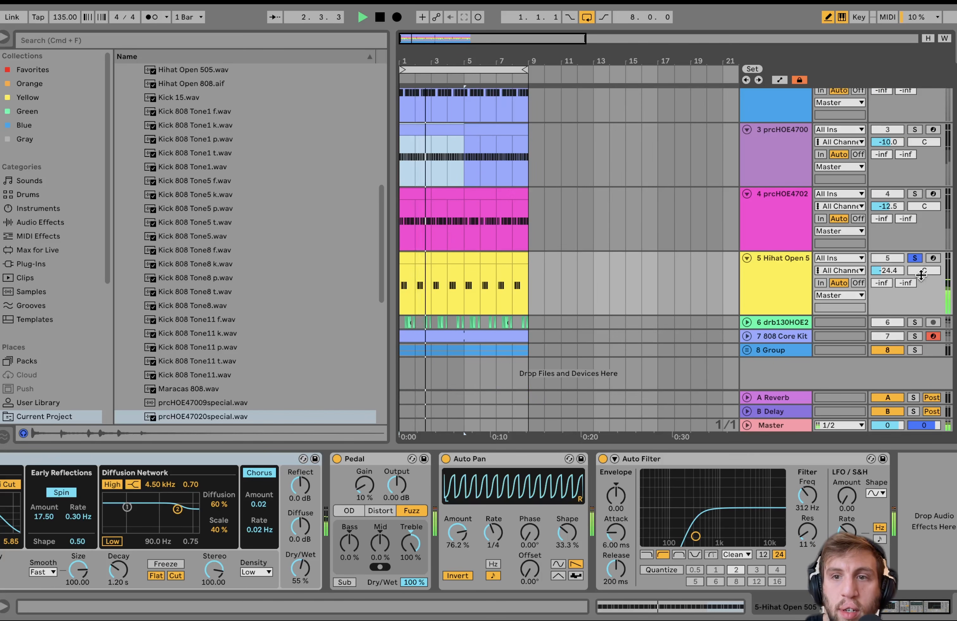
Solo the drb130HOE2 track instead of the open hi-hat, unfold it, and show its devices.
click(913, 323)
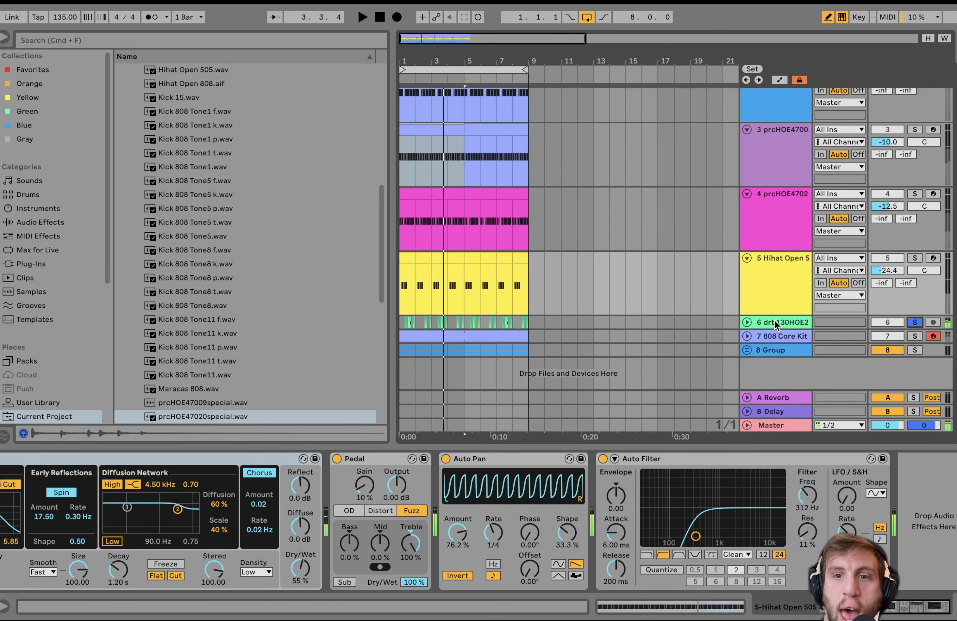
click(746, 322)
click(790, 325)
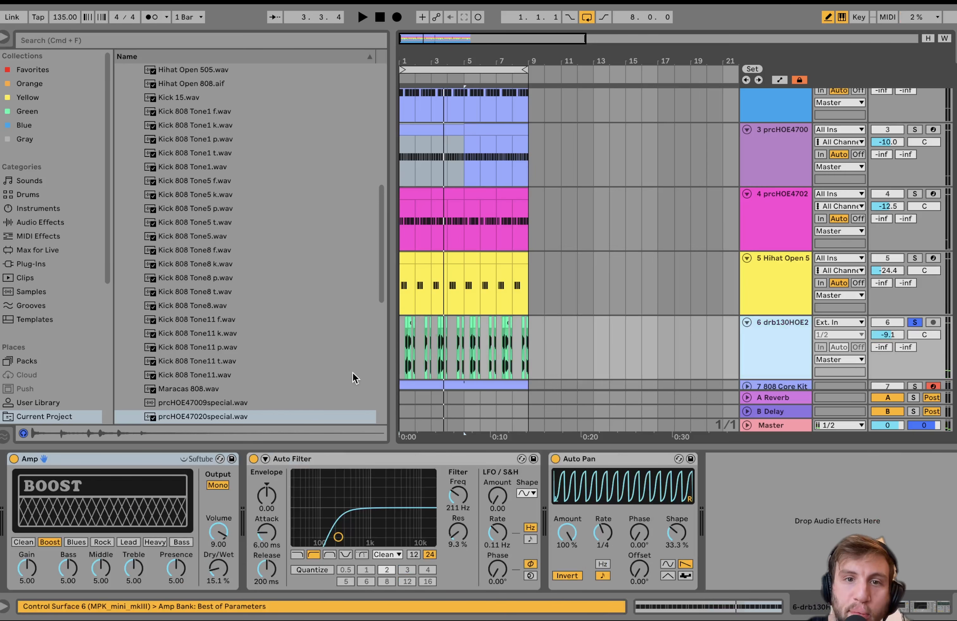
Start playback and turn off the drb130HOE2 track's Amp, Auto Filter and Auto Pan together.
key(space)
click(640, 460)
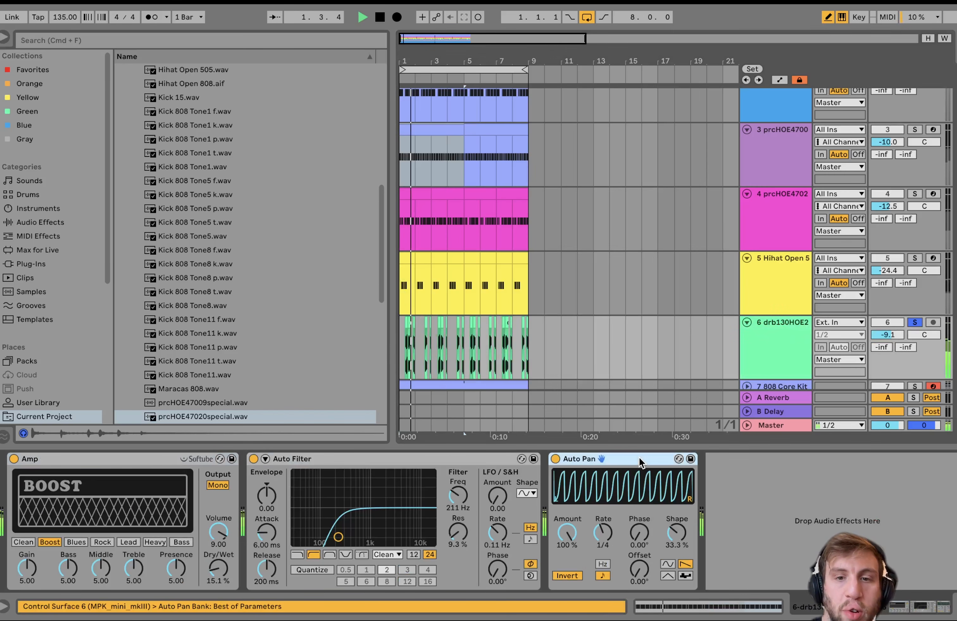
key(super+a)
key(0)
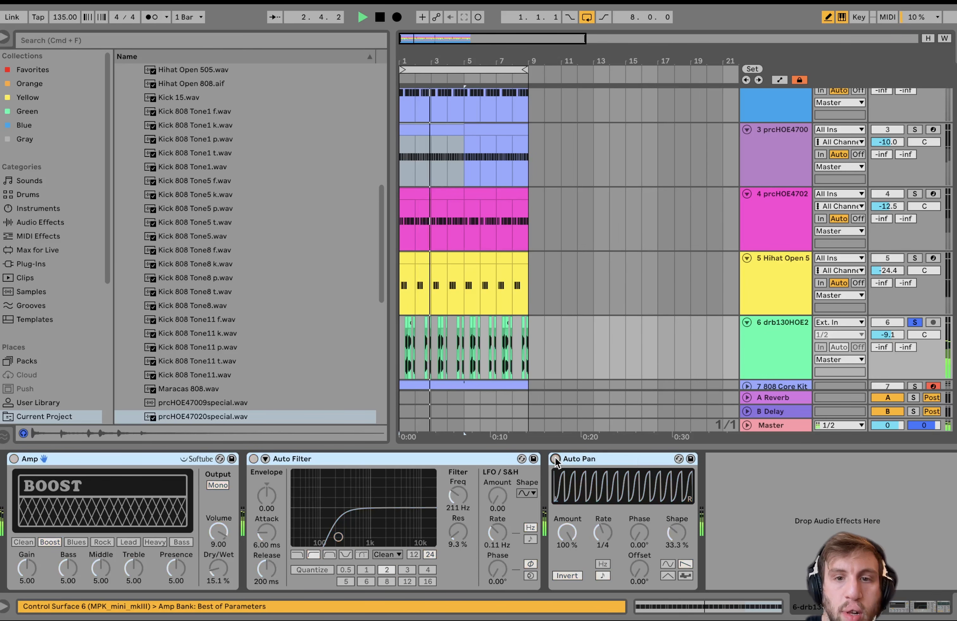
Set the playback start at 1.2.1, ahead of the first drb130HOE2 clip, and play the dry clips.
scroll(418, 353, up, 8)
scroll(417, 353, left, 3)
scroll(418, 353, down, 1)
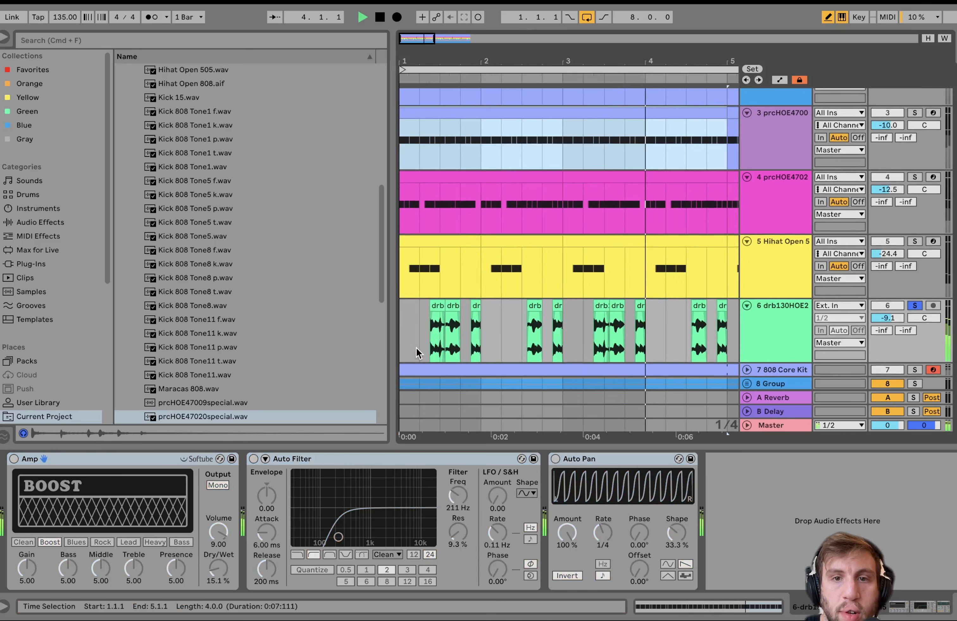
key(space)
click(419, 352)
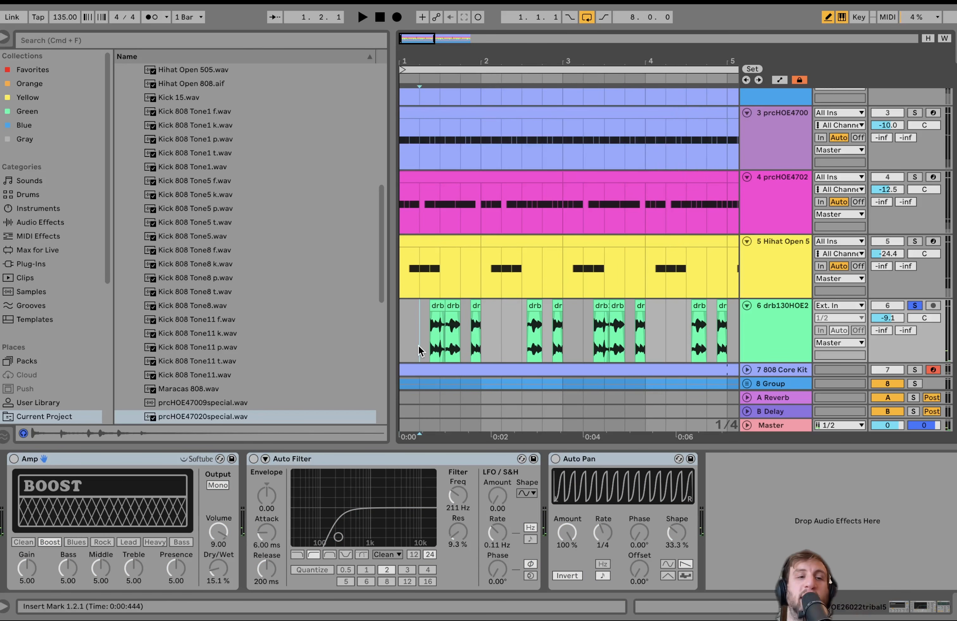
key(space)
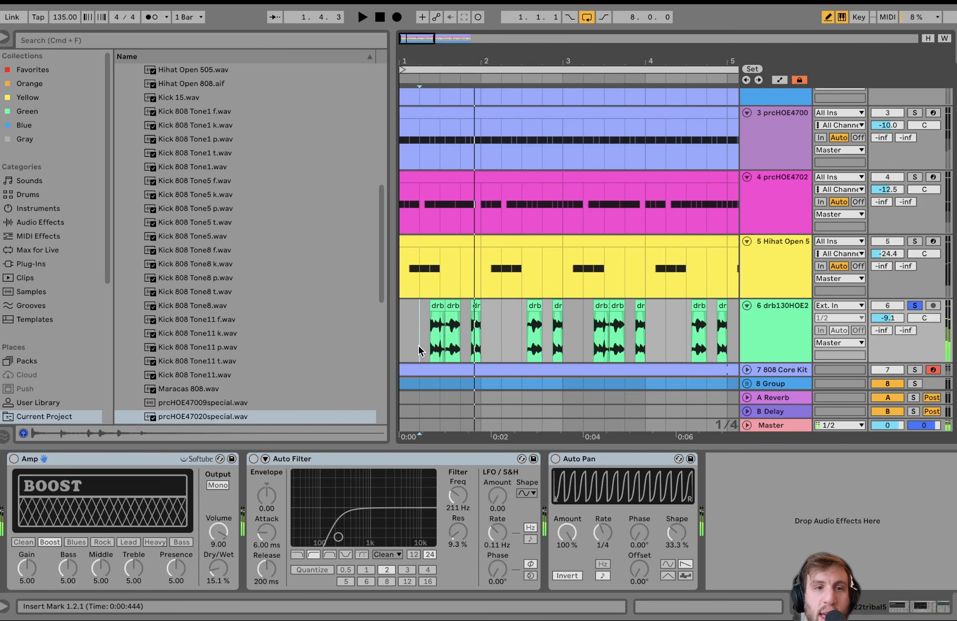
Show the first drb130HOE2 clip's source sample, drb130HOE26022tribal5.wav, in the browser.
scroll(217, 332, down, 3)
scroll(218, 331, down, 6)
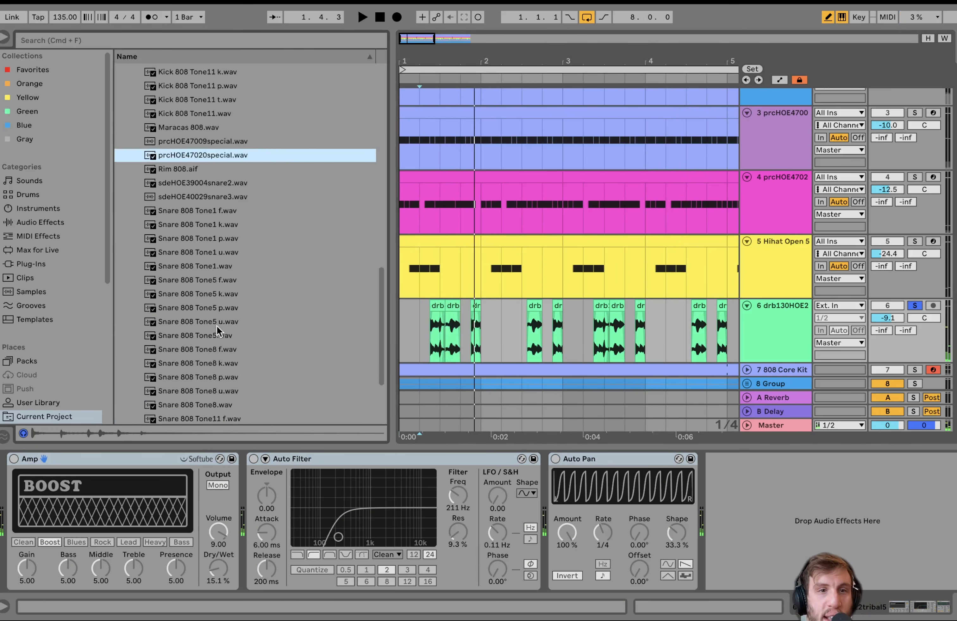
right_click(439, 308)
click(482, 395)
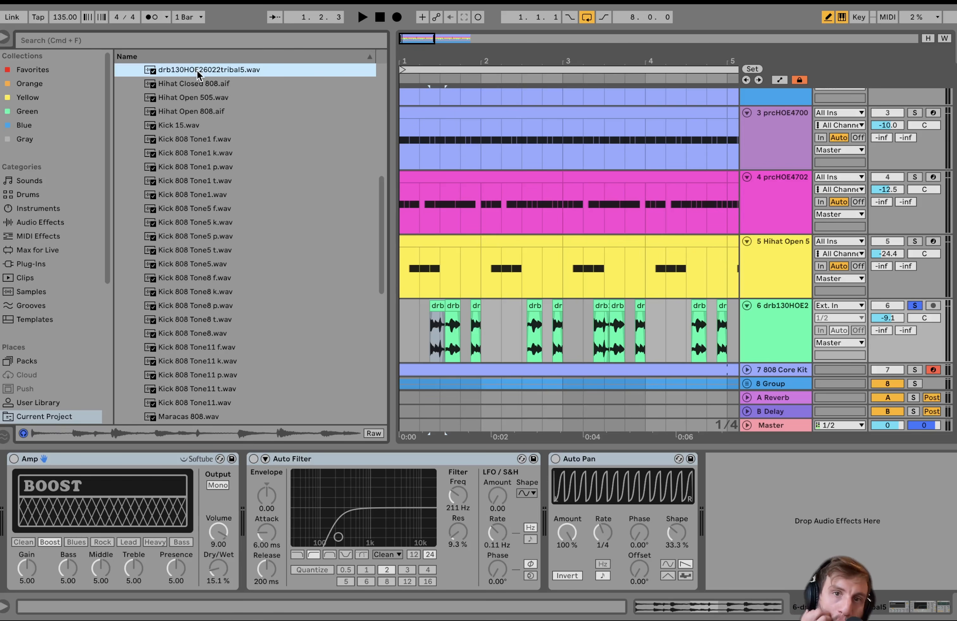
Return the playback start to 1.2.1 and play the dry tribal percussion chops over about two bars.
click(420, 330)
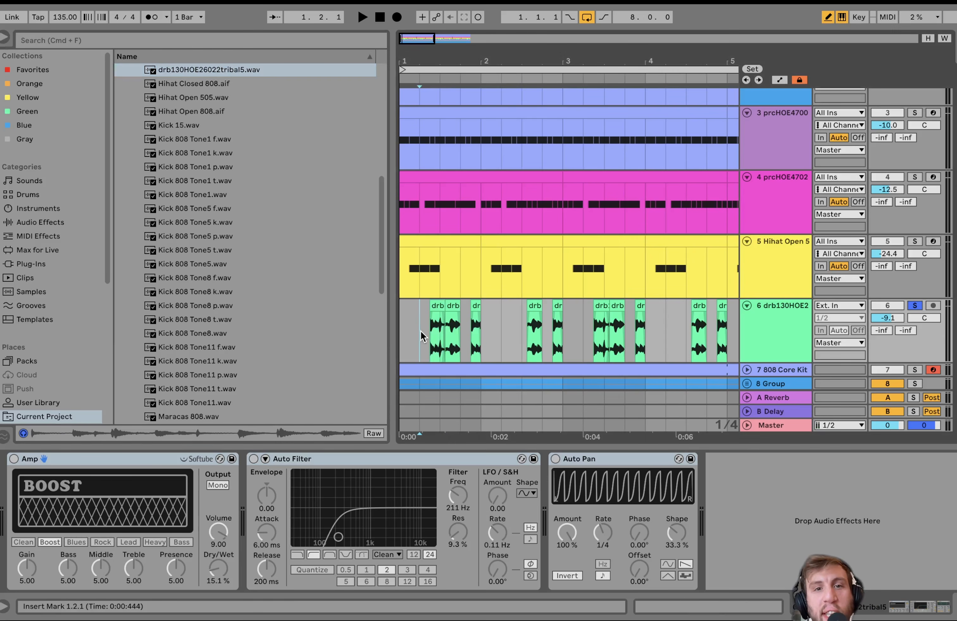
scroll(420, 330, up, 5)
scroll(420, 330, left, 2)
key(space)
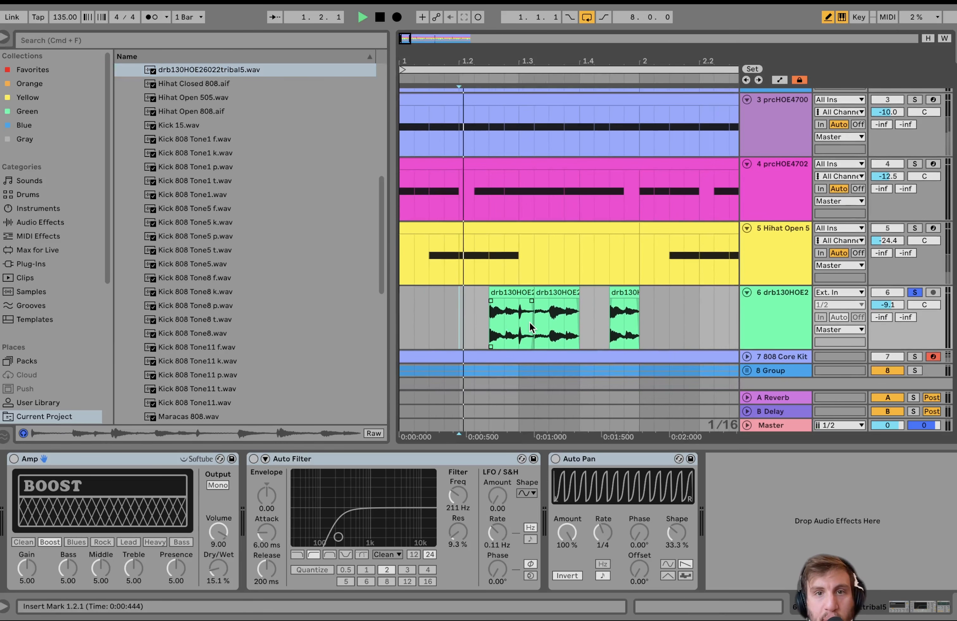
scroll(425, 343, down, 4)
scroll(425, 343, down, 2)
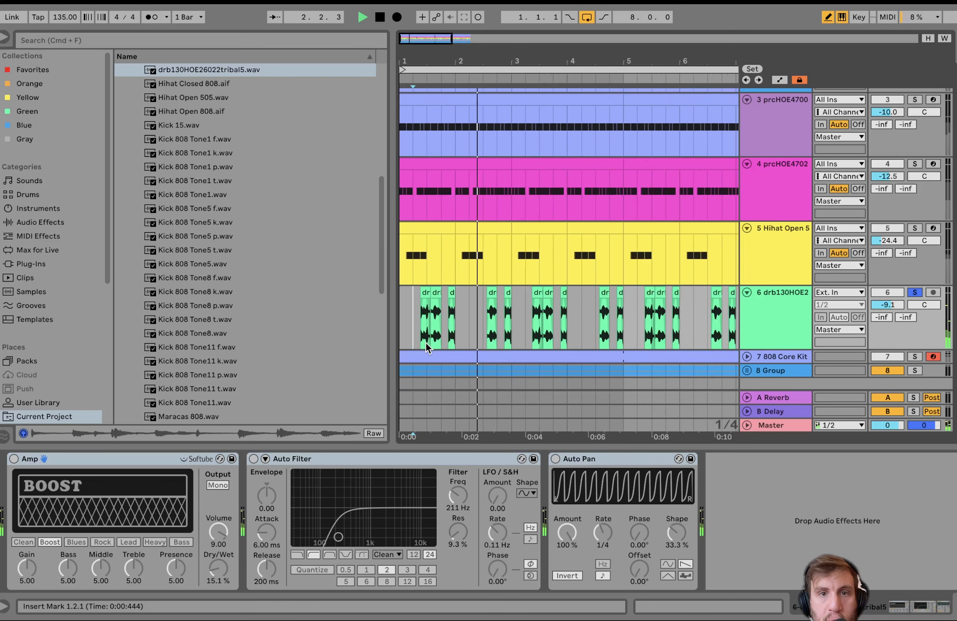
key(space)
Turn the tribal percussion's Amp, Auto Filter and Auto Pan back on one by one, playing the pattern with them.
click(157, 458)
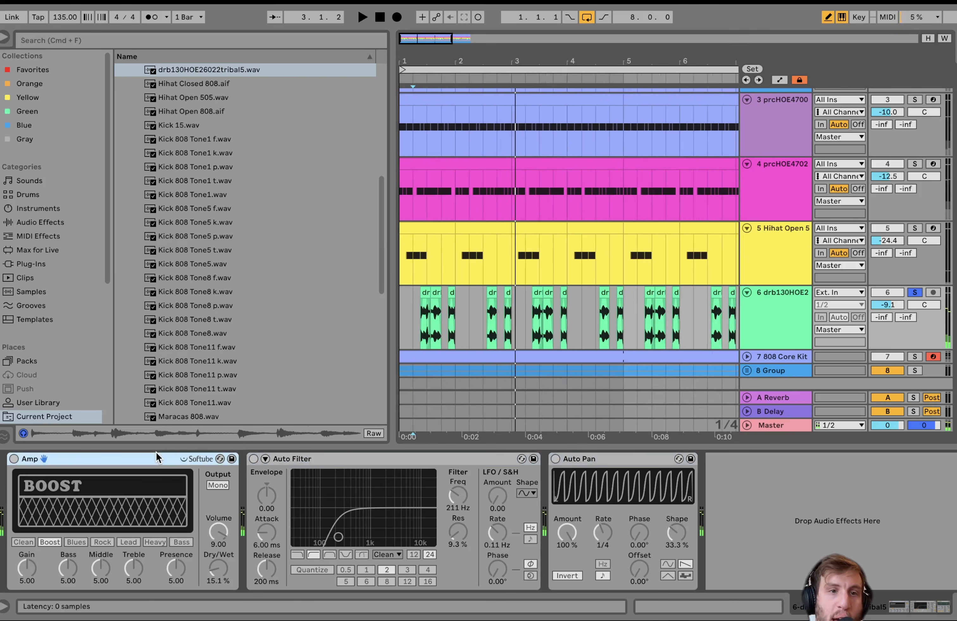
click(14, 459)
key(space)
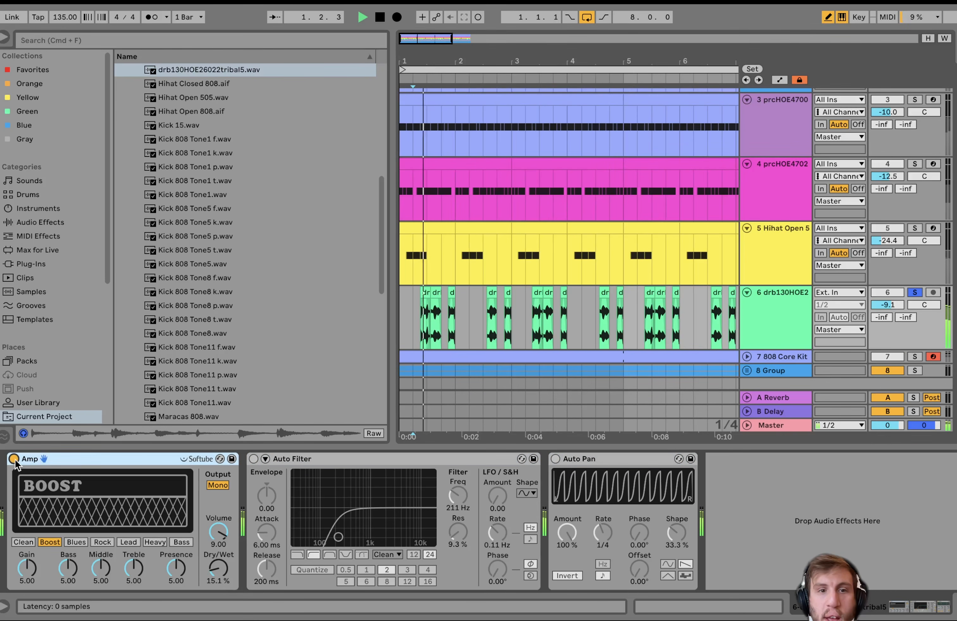
click(254, 459)
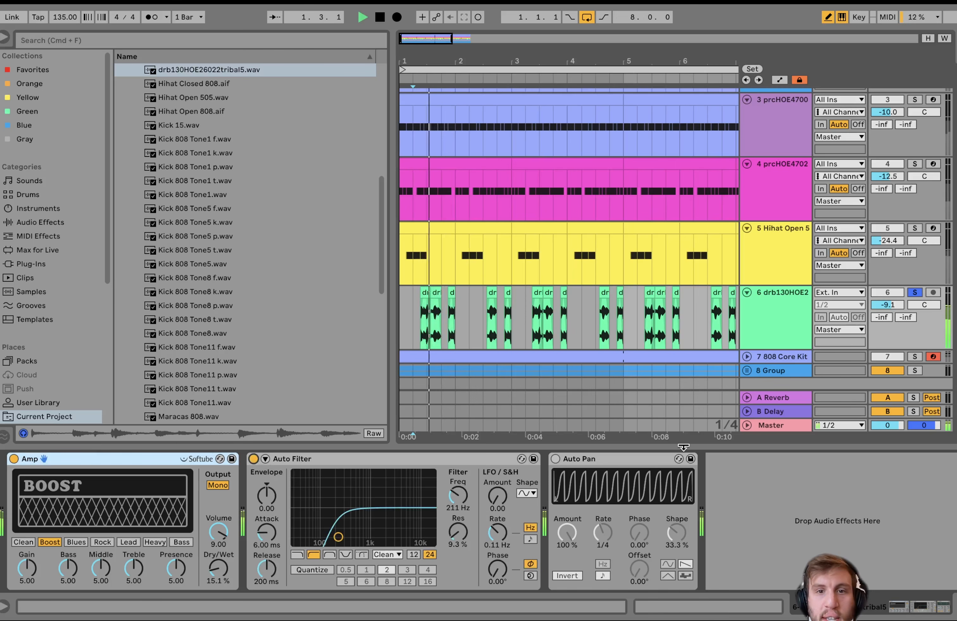
click(556, 459)
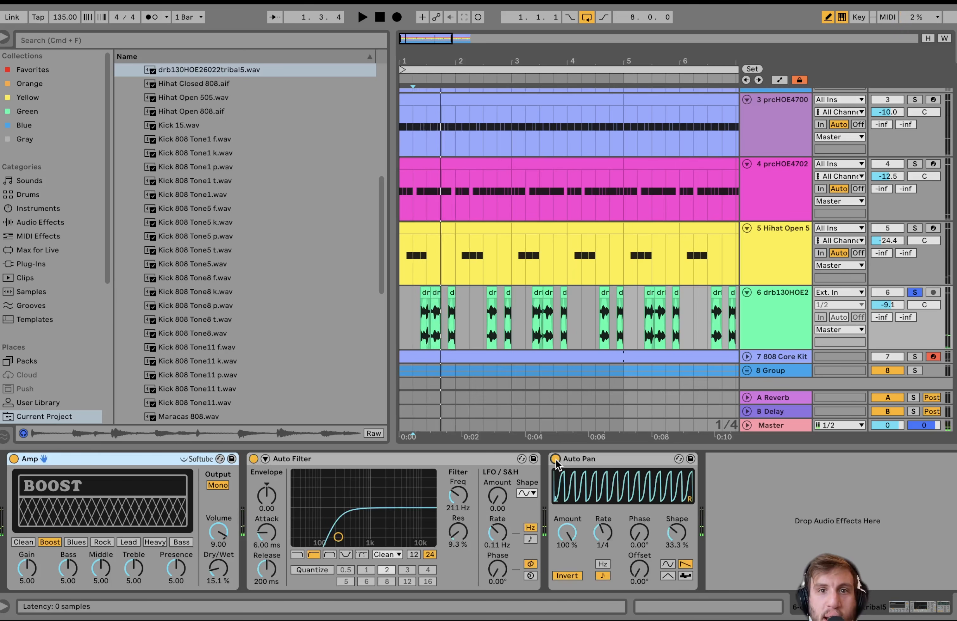
key(space)
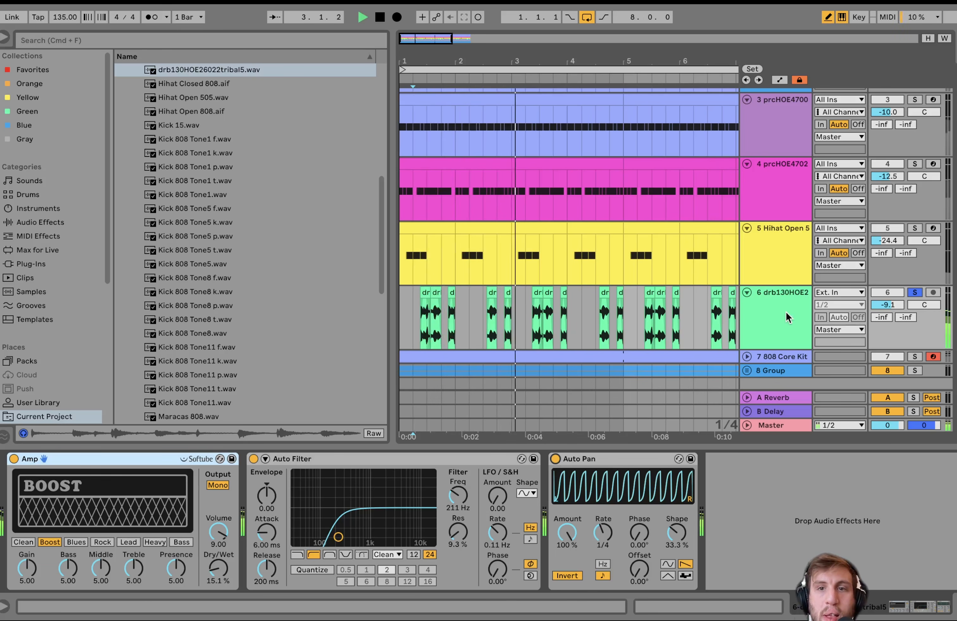
key(space)
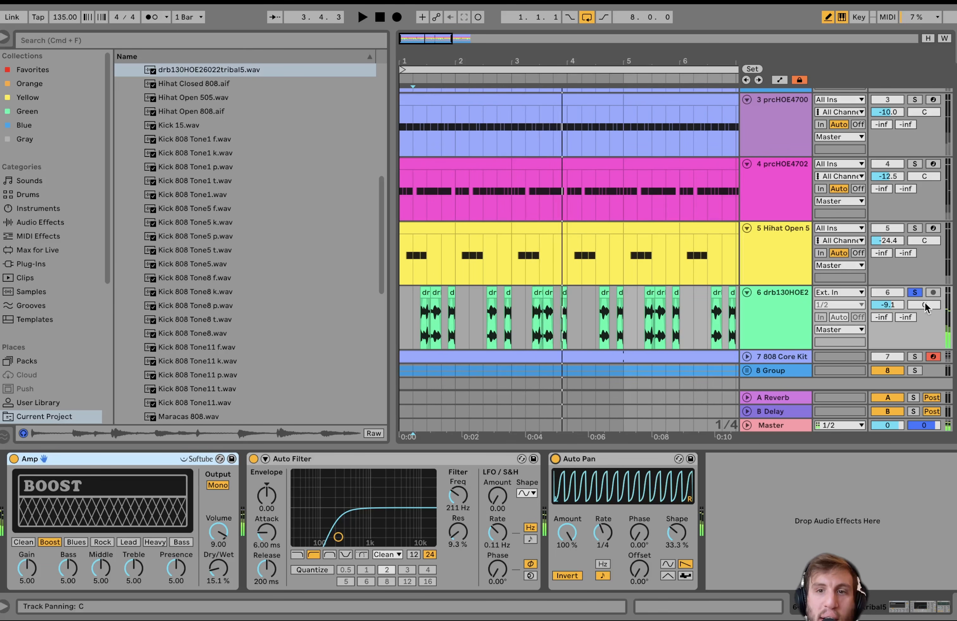
Play the full drum loop with the drb130HOE2 solo cleared, and unfold the 808 Core Kit track to show its devices.
click(913, 293)
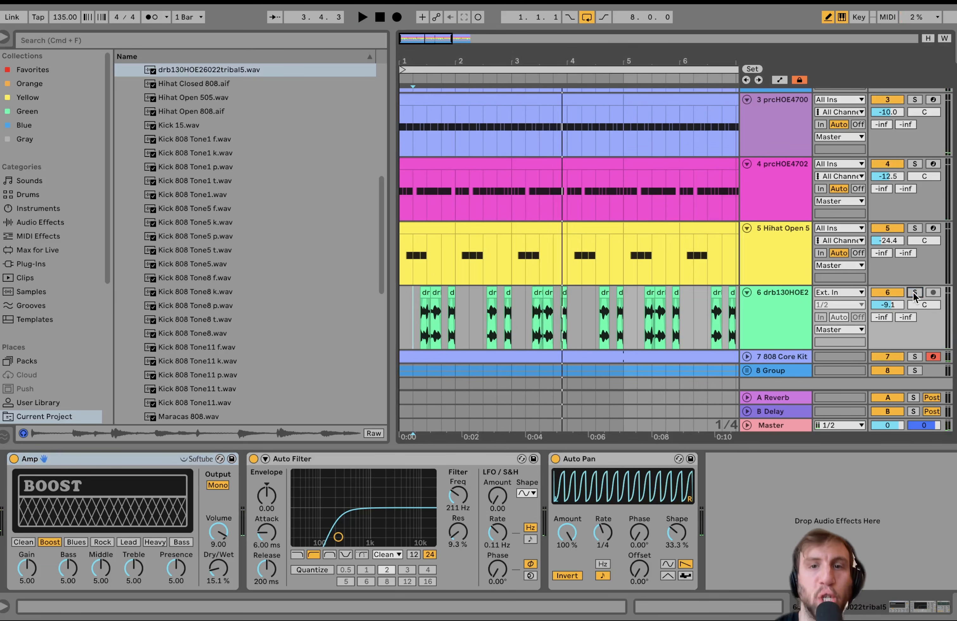
key(space)
click(747, 357)
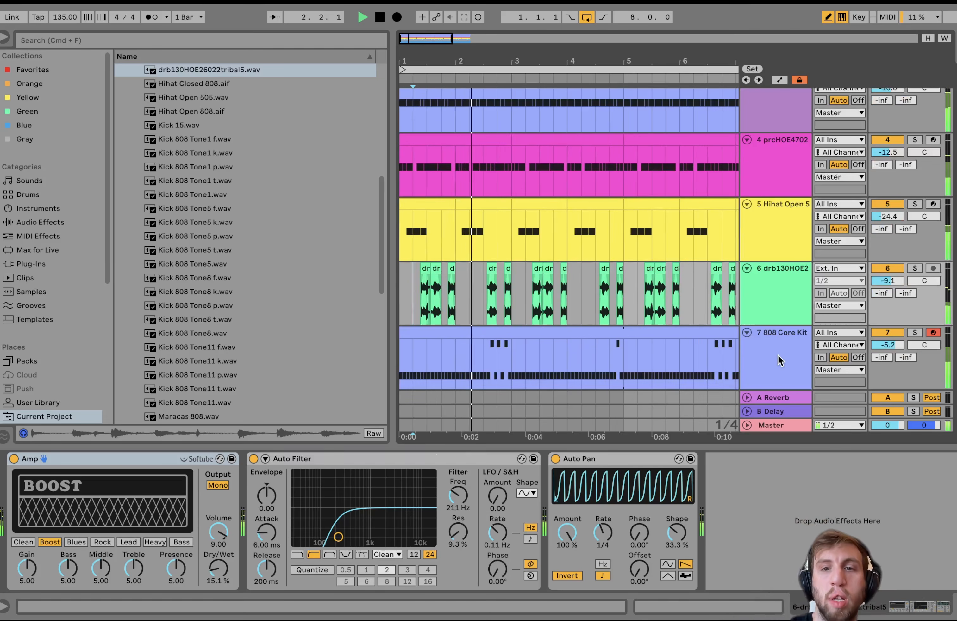
click(778, 355)
scroll(618, 344, down, 5)
key(space)
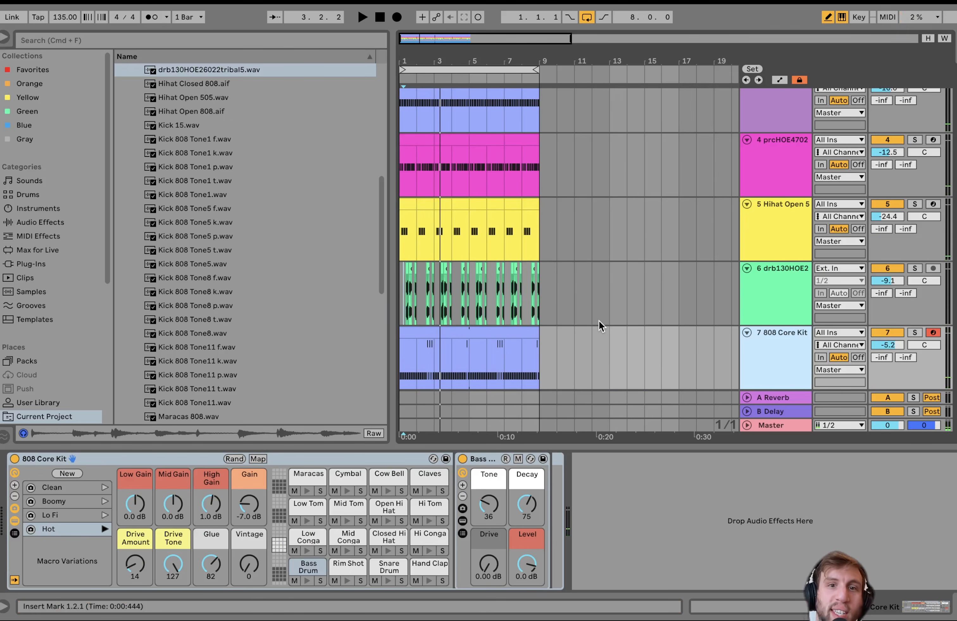
Select the 808 Core Kit clip, solo its track, and play its pattern from the start.
click(493, 335)
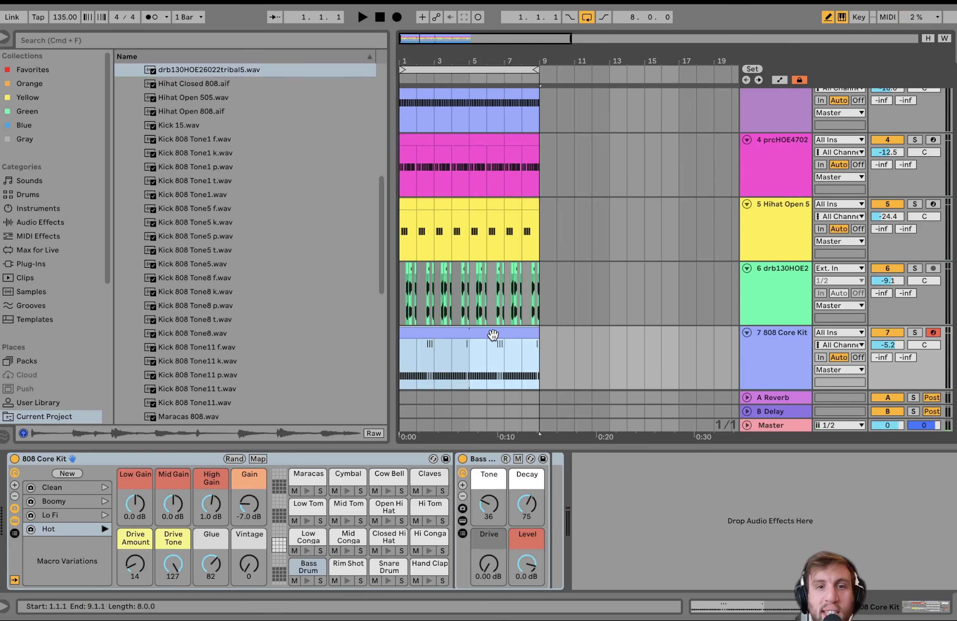
click(914, 333)
scroll(913, 333, down, 3)
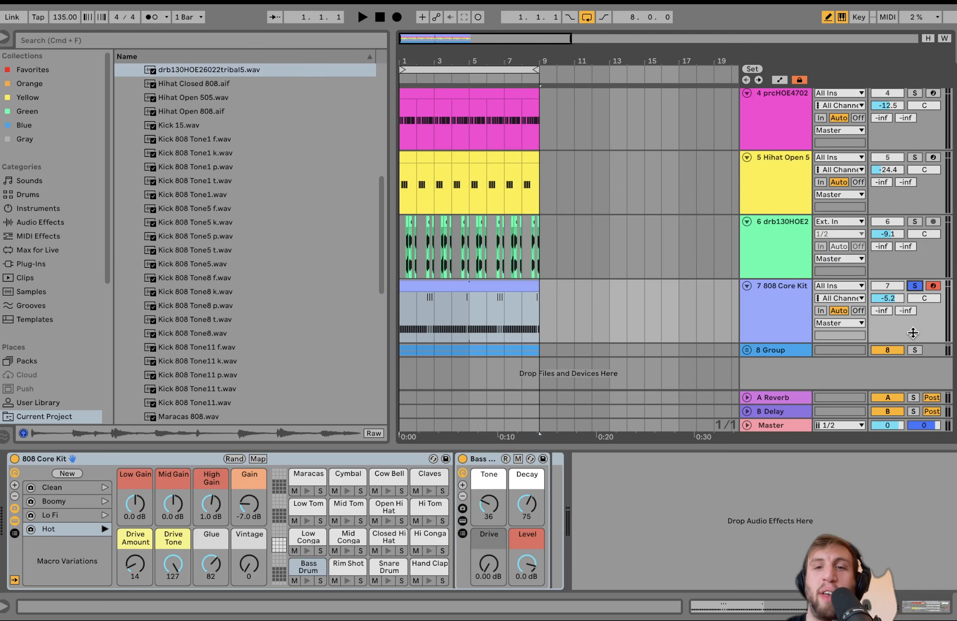
key(space)
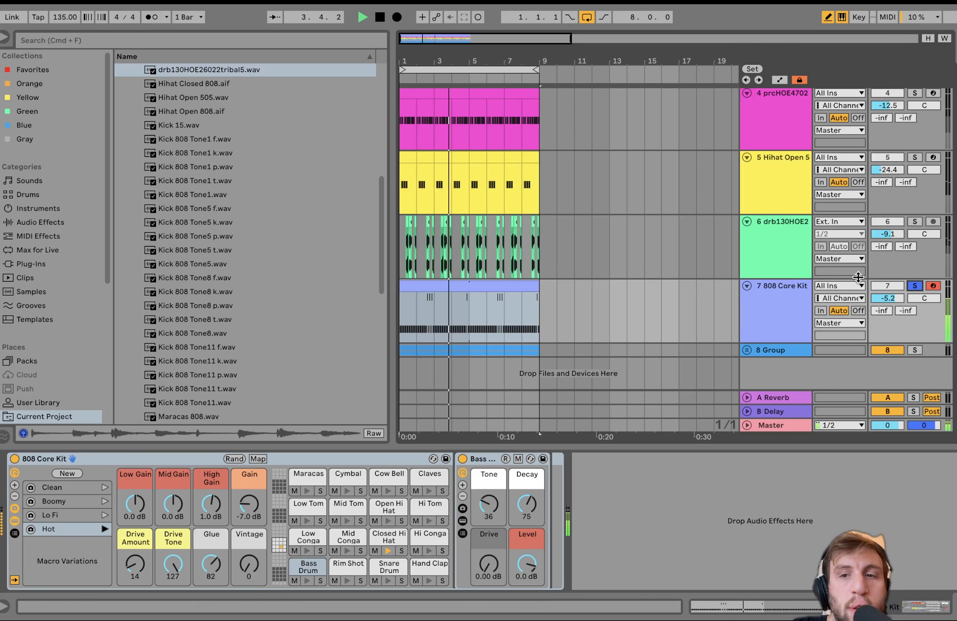
Clear the 808 Core Kit's solo, and examine its clip's hi-hat notes before returning to its devices.
click(915, 285)
click(800, 314)
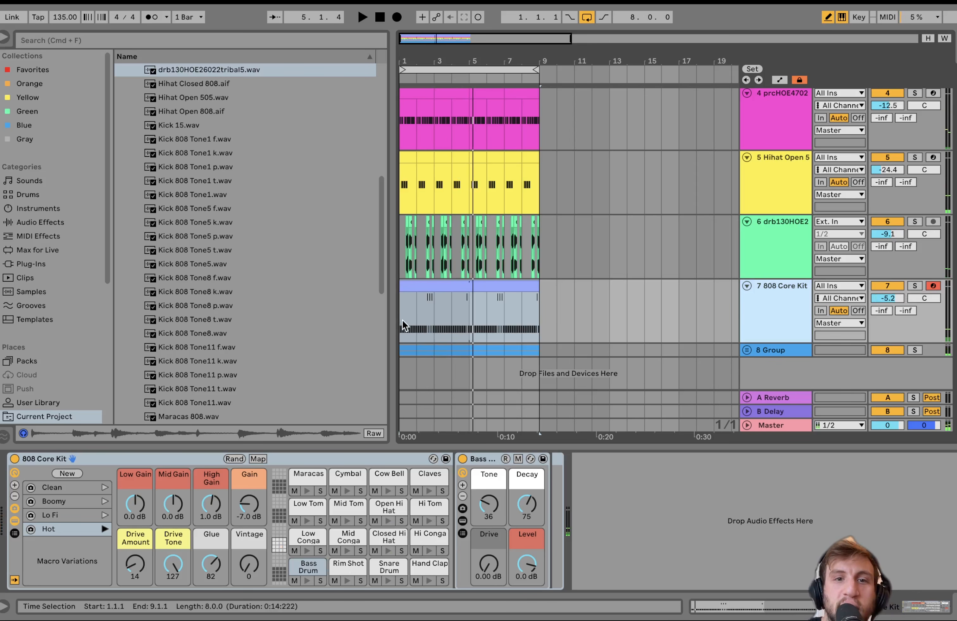
double_click(421, 284)
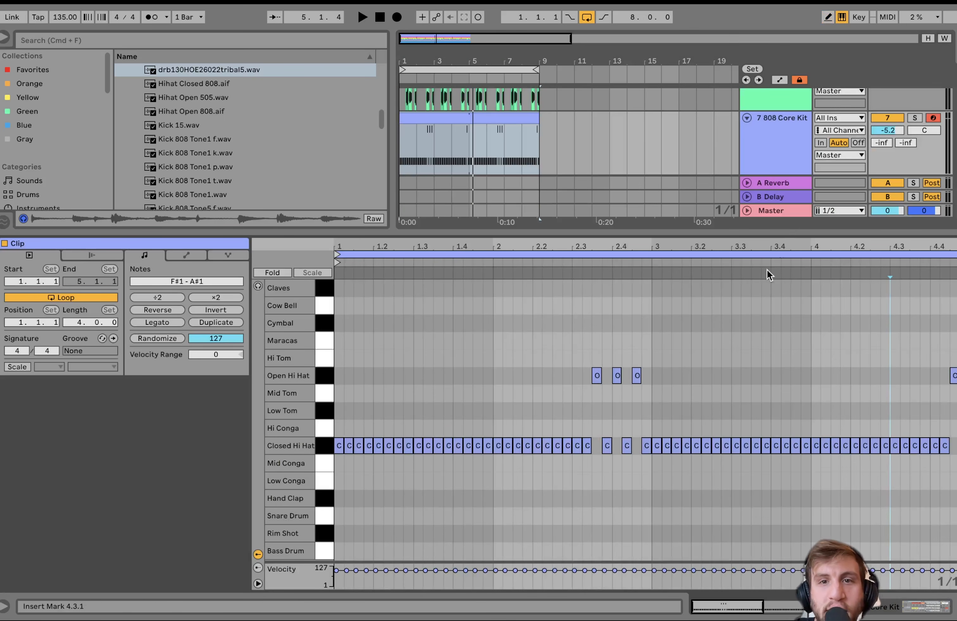
click(768, 136)
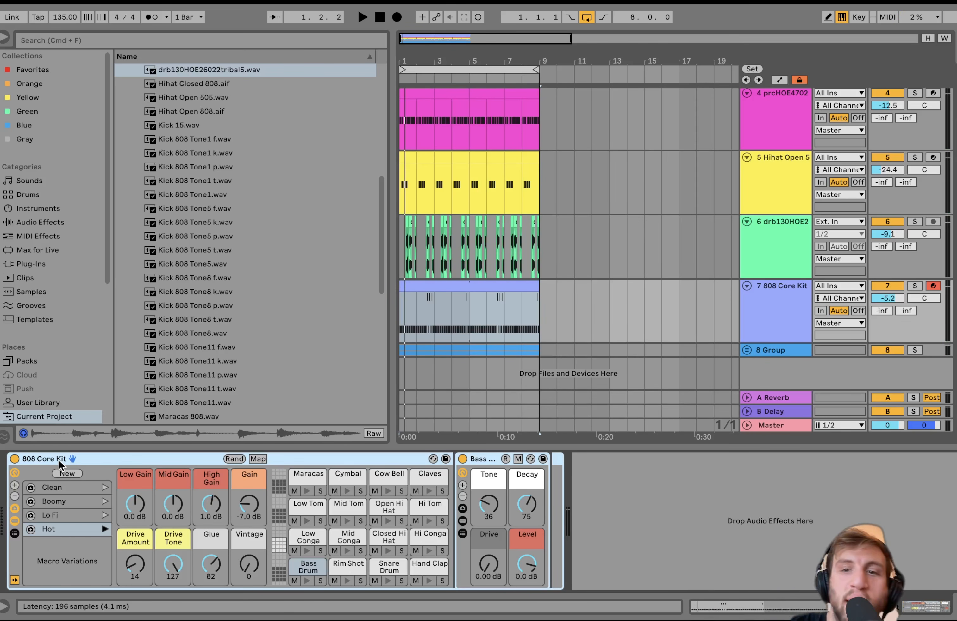
Solo the group track below the 808 Core Kit, play it, and unfold it to show its two Operator tracks.
click(914, 350)
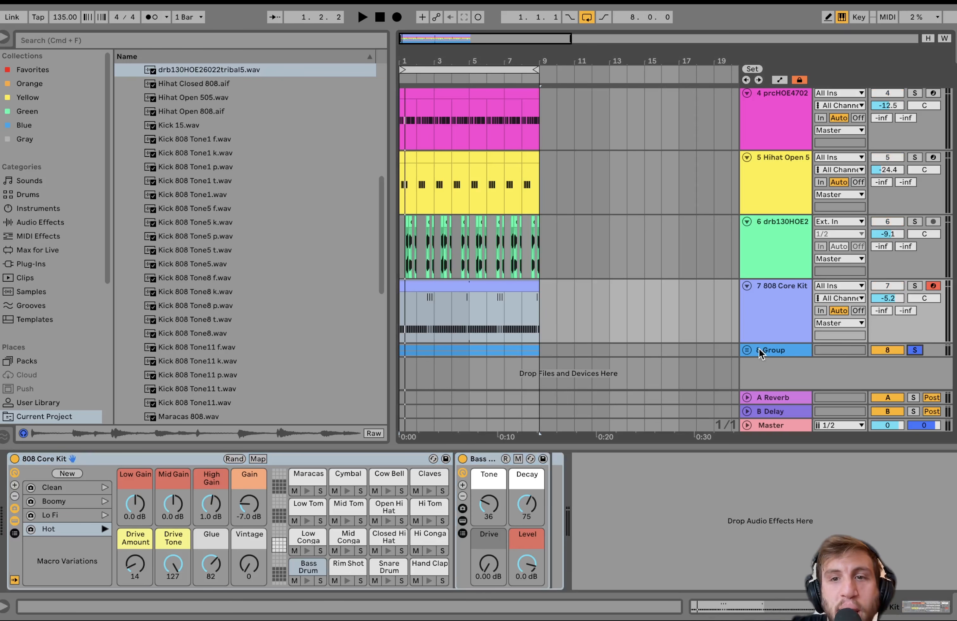
key(space)
click(742, 351)
scroll(742, 351, down, 5)
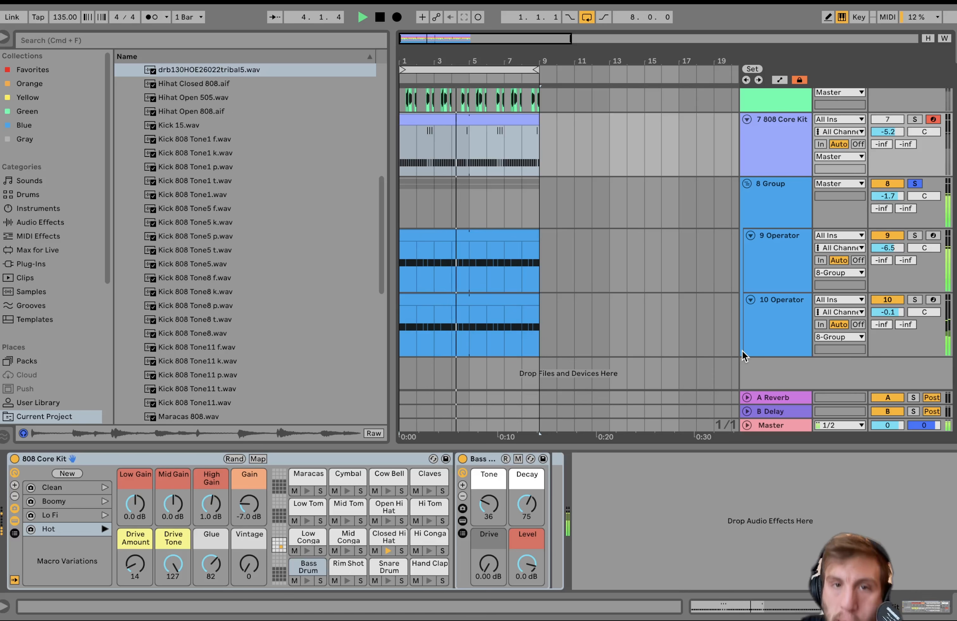
key(space)
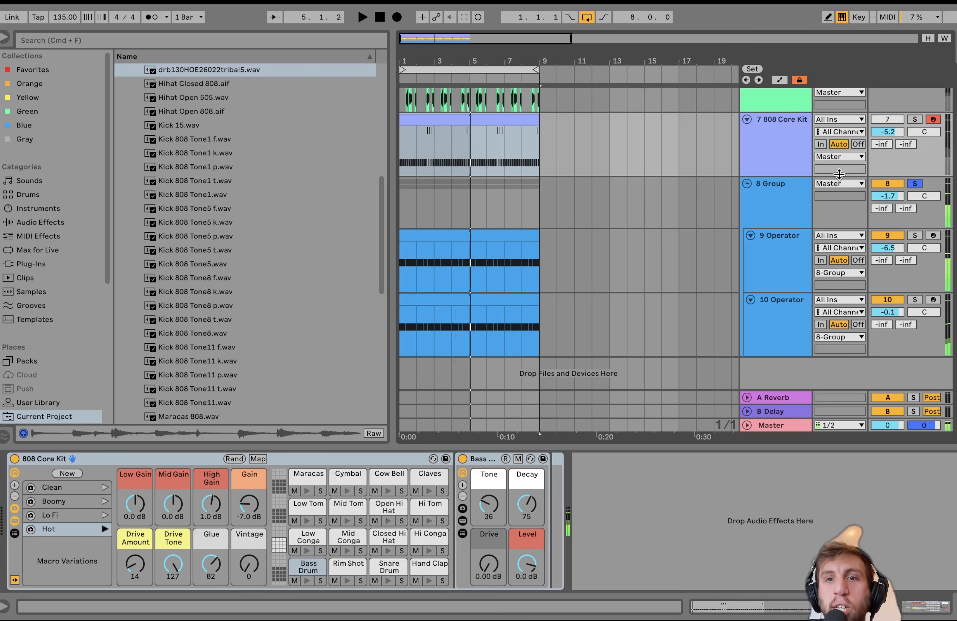
Select the group's first Operator track to show its Operator and Amp devices.
click(779, 204)
click(778, 244)
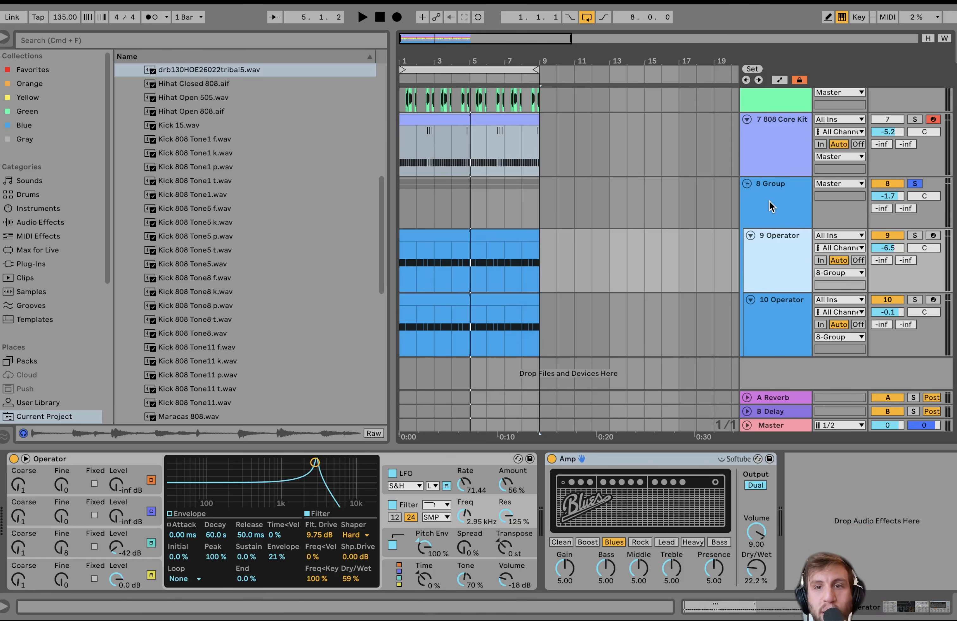
Solo and play the group's first Operator track, and do the same for the second, showing its devices.
click(914, 236)
key(space)
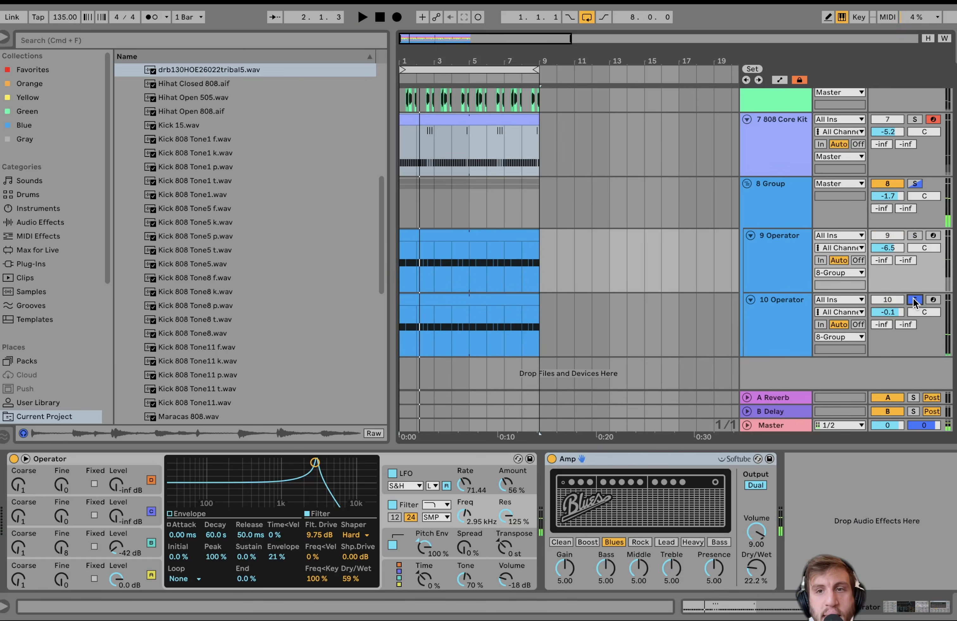
key(space)
click(779, 306)
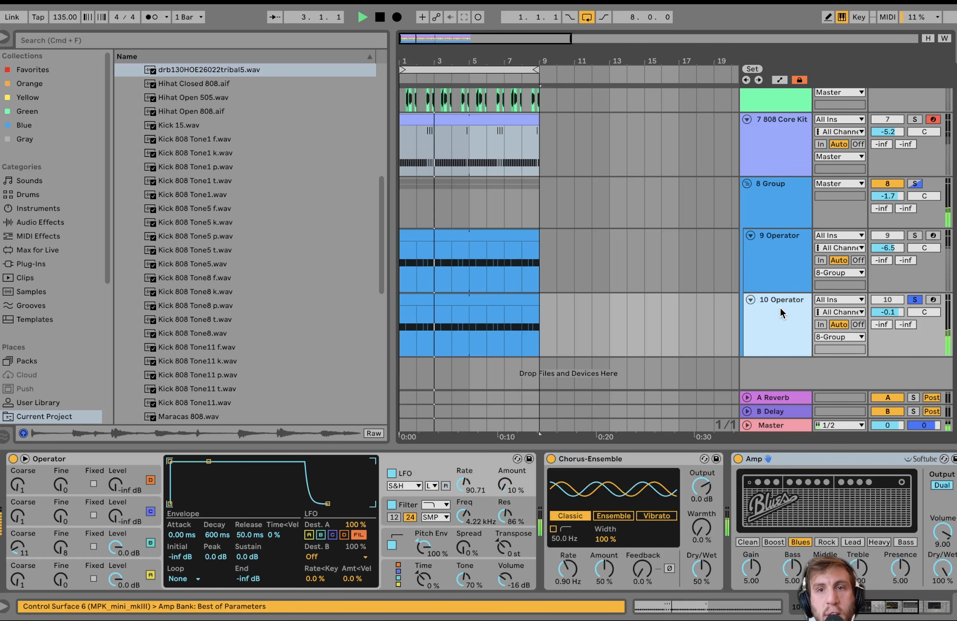
key(space)
Solo the whole group in place of its single tracks, and turn off the group's Compressor, Utility and Reverb.
click(773, 250)
click(771, 215)
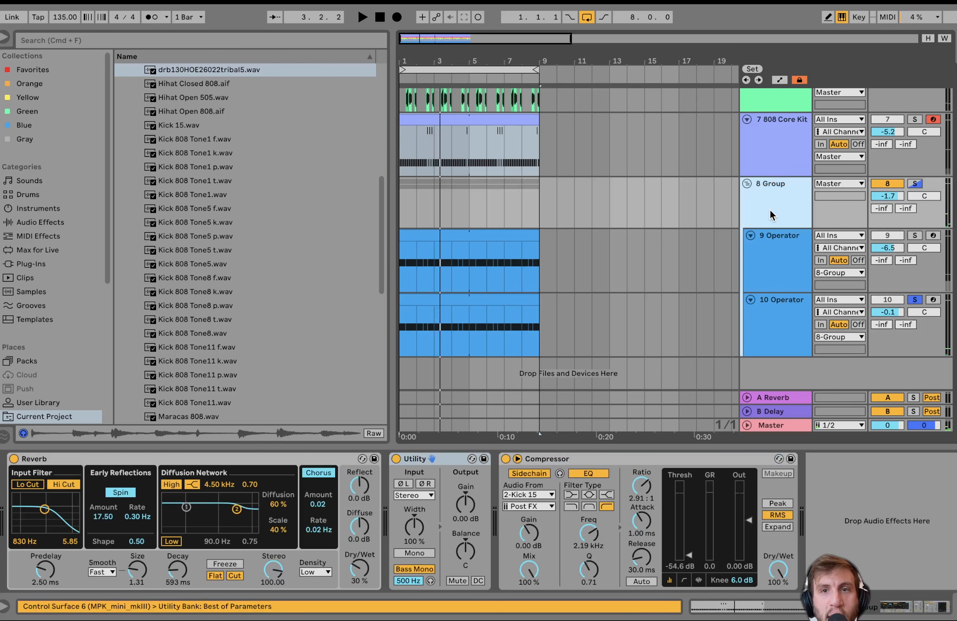
click(914, 184)
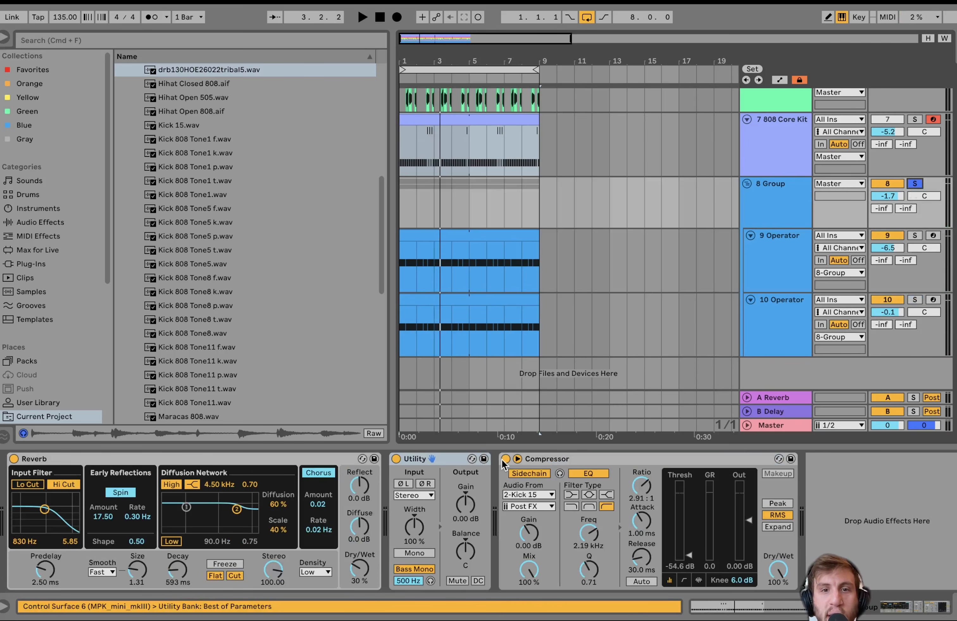
click(505, 459)
click(396, 459)
click(13, 458)
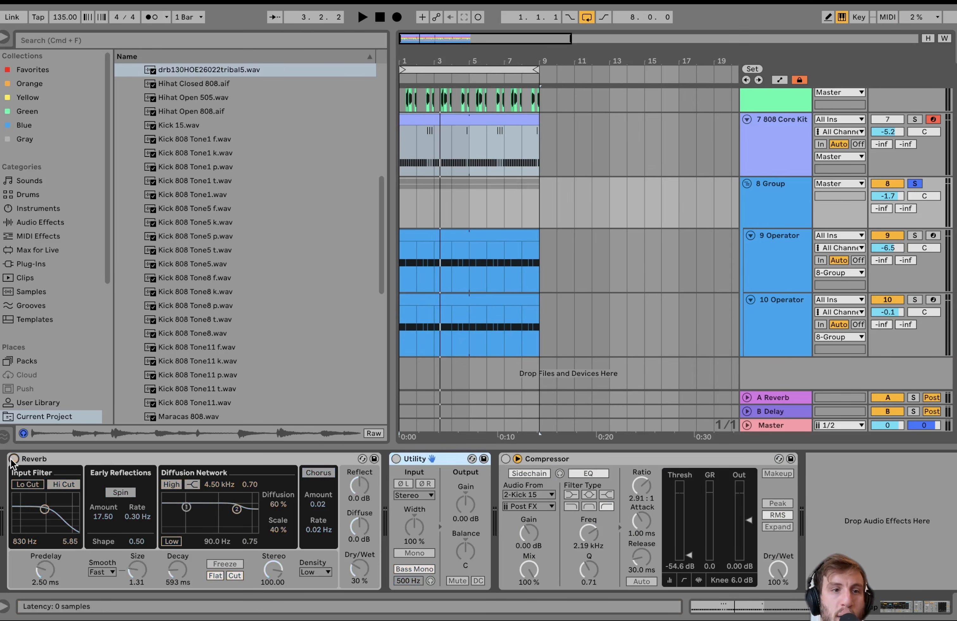
Solo the group's first Operator track, turn off its Amp, and play the pattern from the start.
click(765, 286)
click(914, 236)
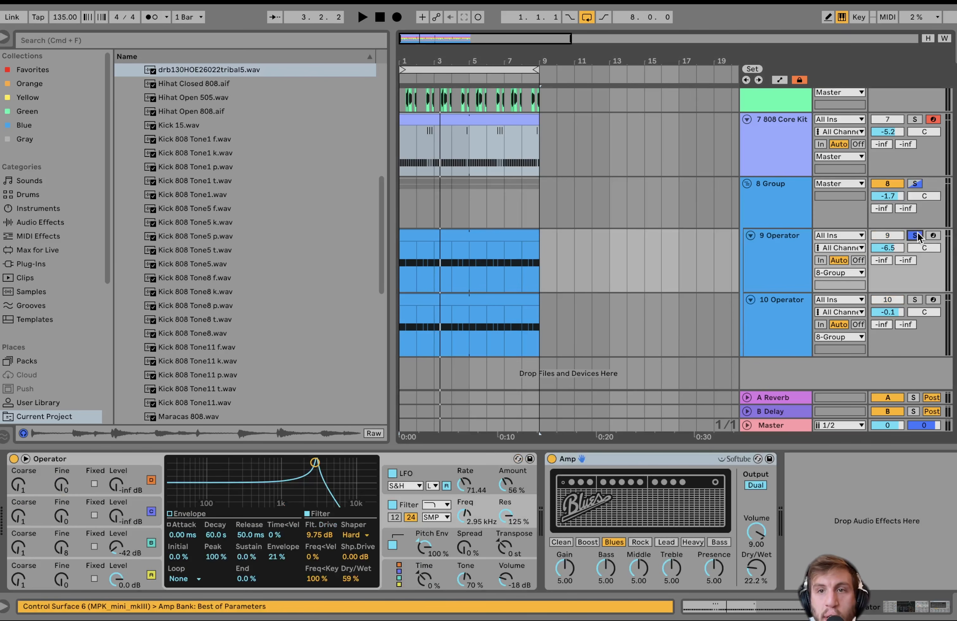
click(551, 459)
key(space)
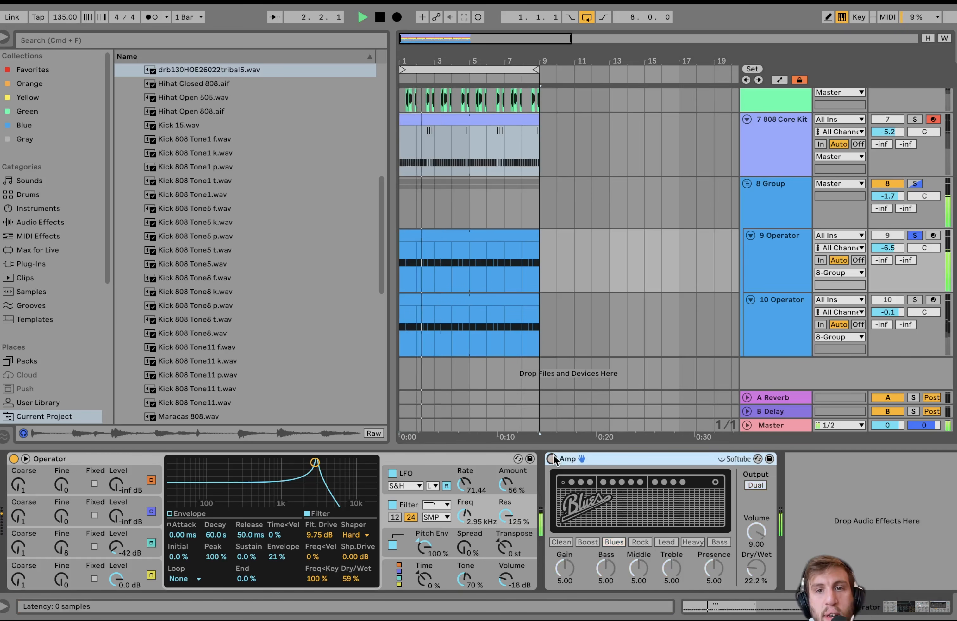
key(space)
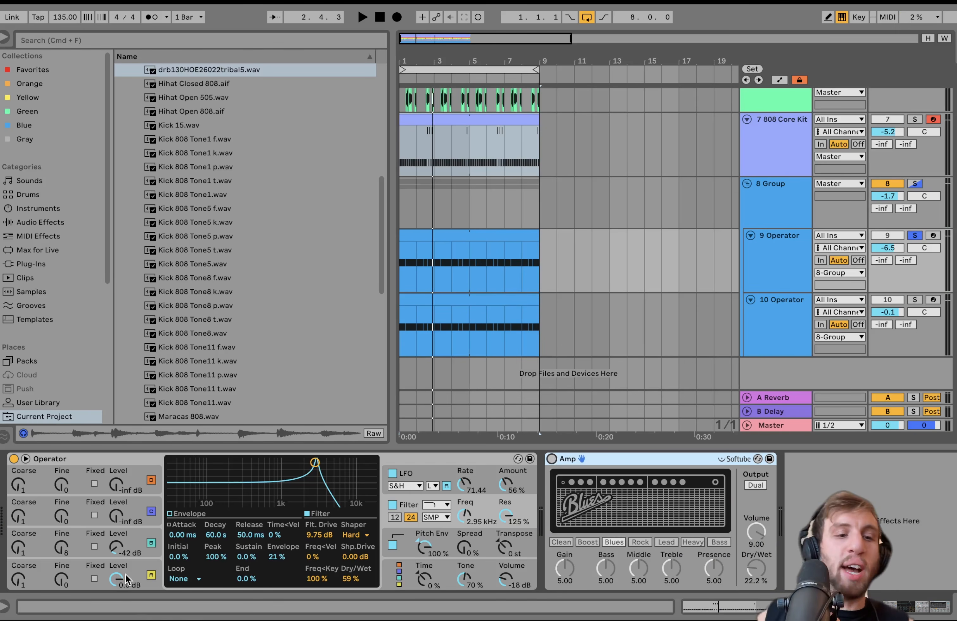
Turn off the filter, pitch envelope and LFO in the first track's Operator.
click(392, 506)
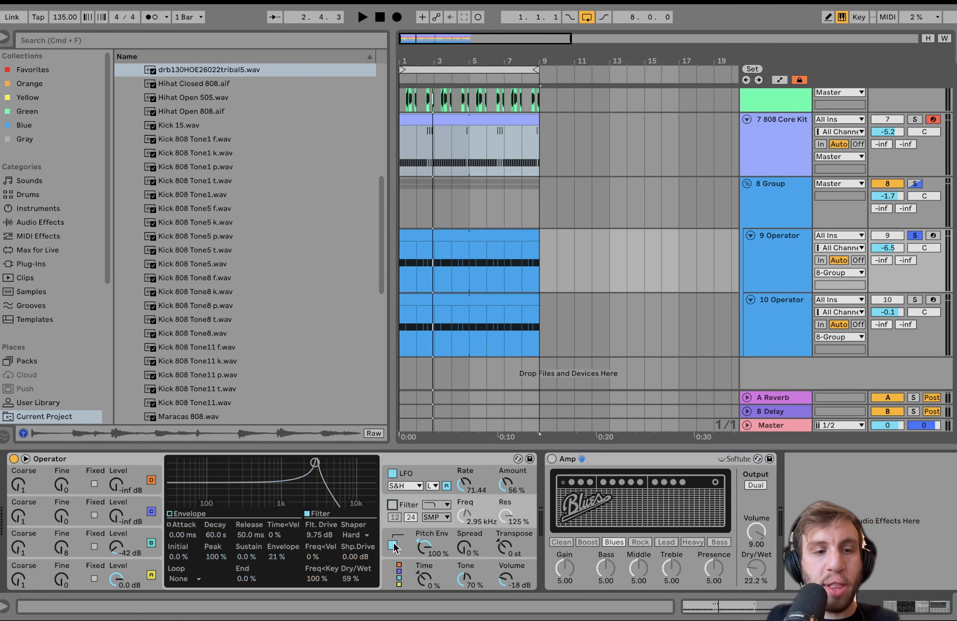
click(392, 545)
click(392, 481)
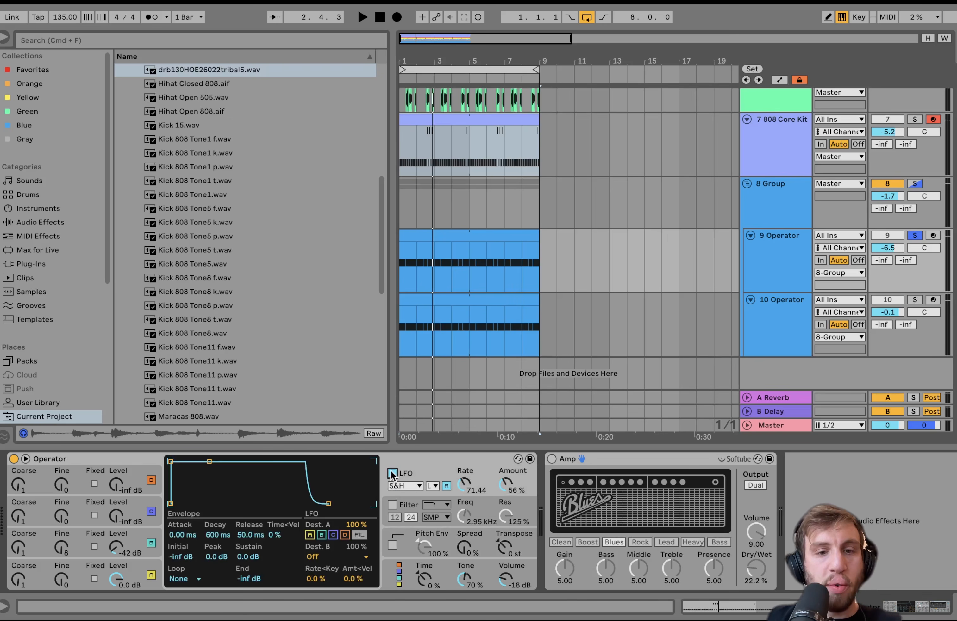
click(392, 474)
Show the settings of oscillators A and B, and play the track repeatedly to hear the bare oscillator sound.
click(125, 579)
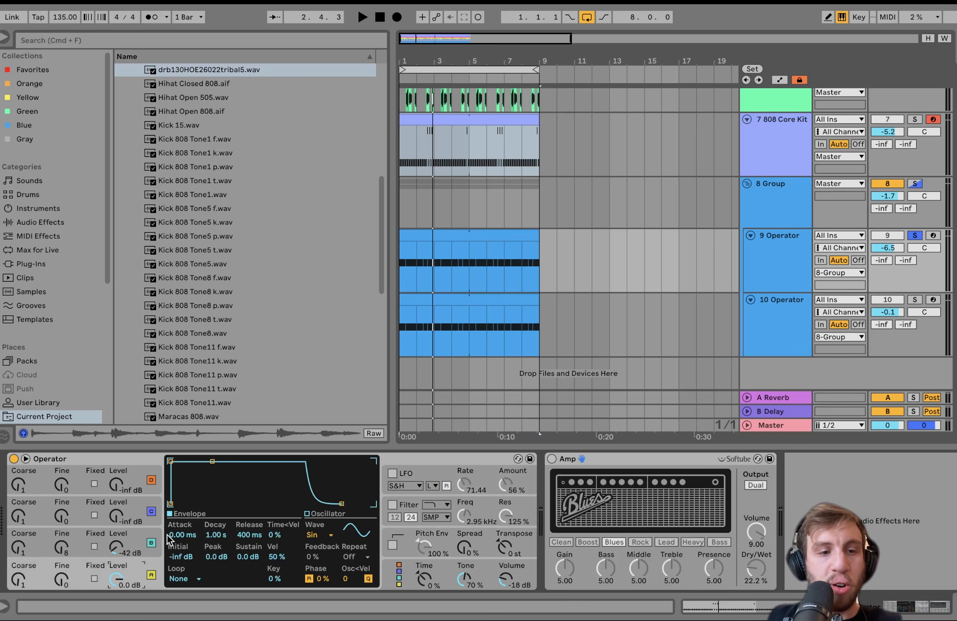
click(140, 544)
key(space)
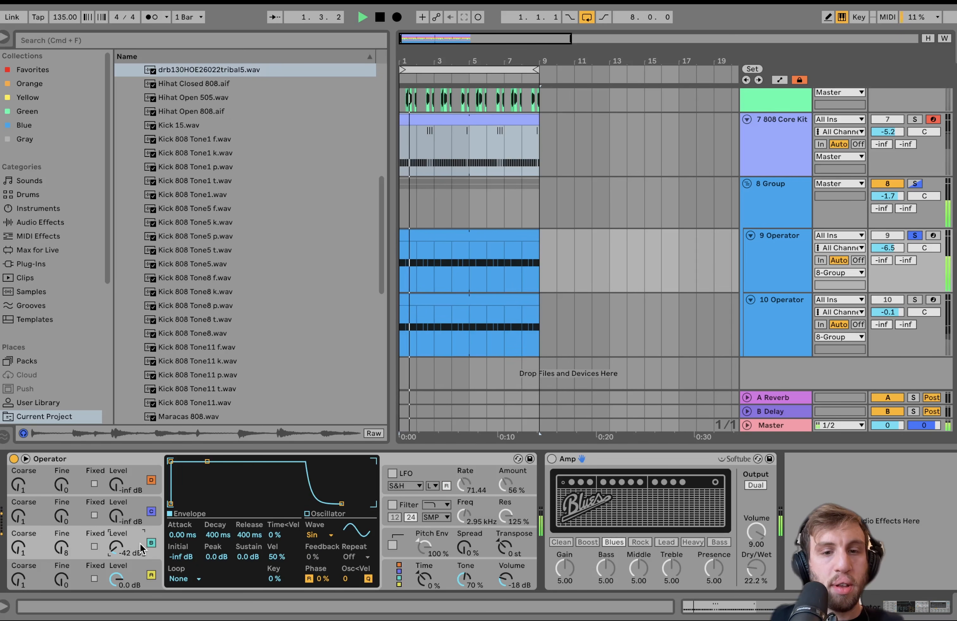
key(space)
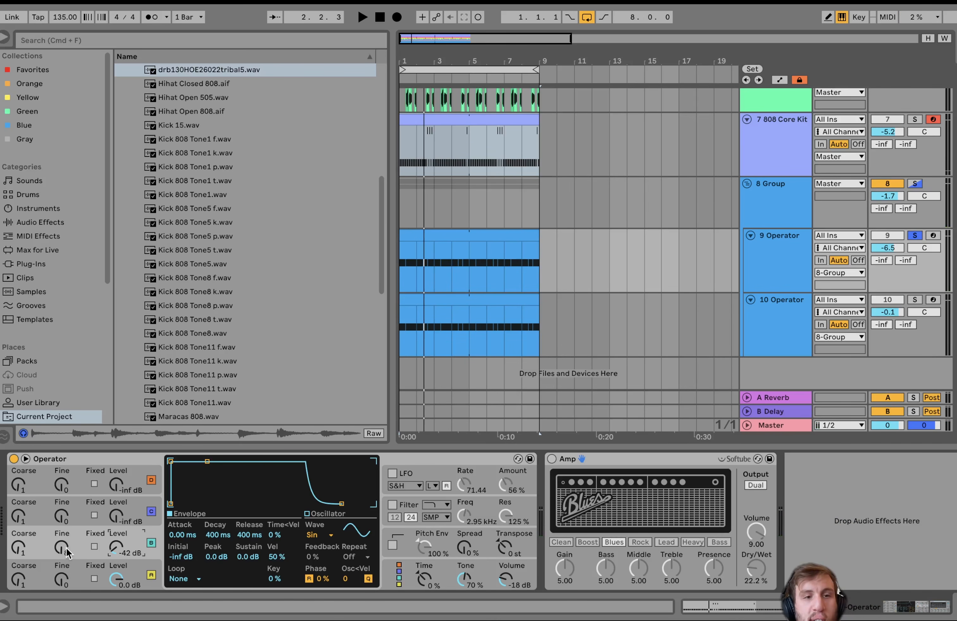
key(space)
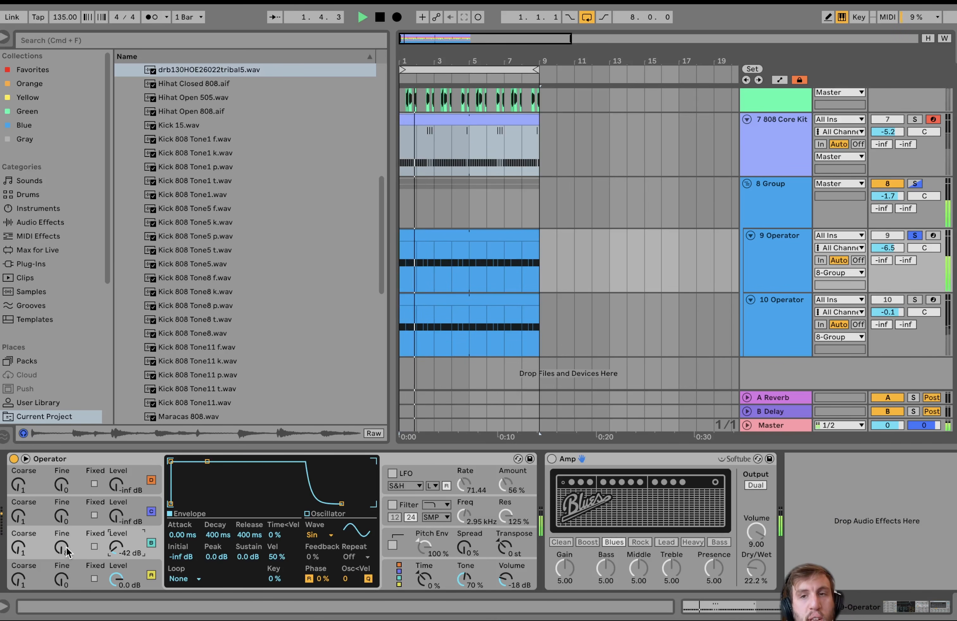
key(space)
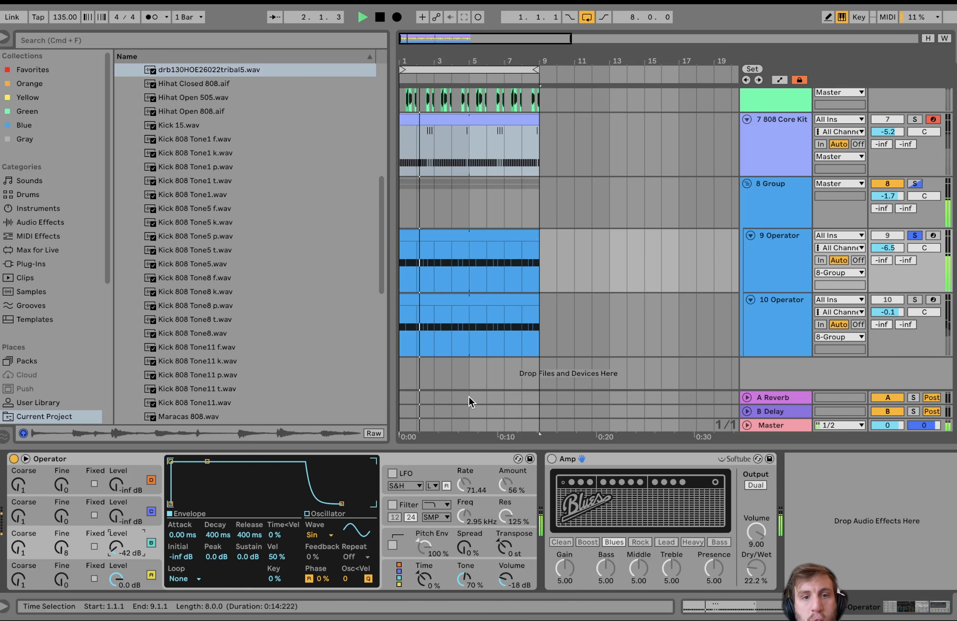
key(space)
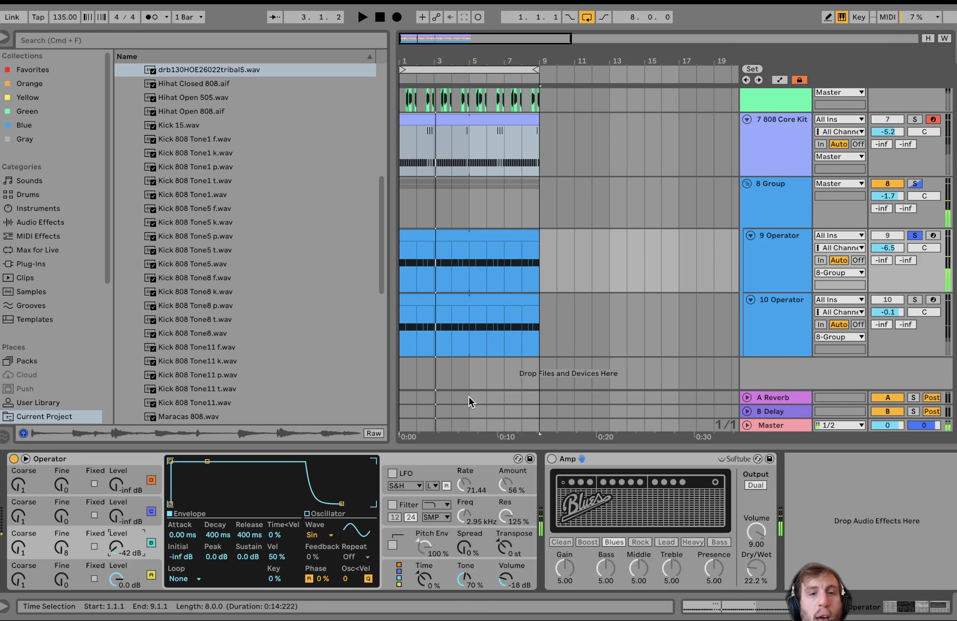
Turn Operator's pitch envelope back on and play the track to hear its effect.
click(392, 545)
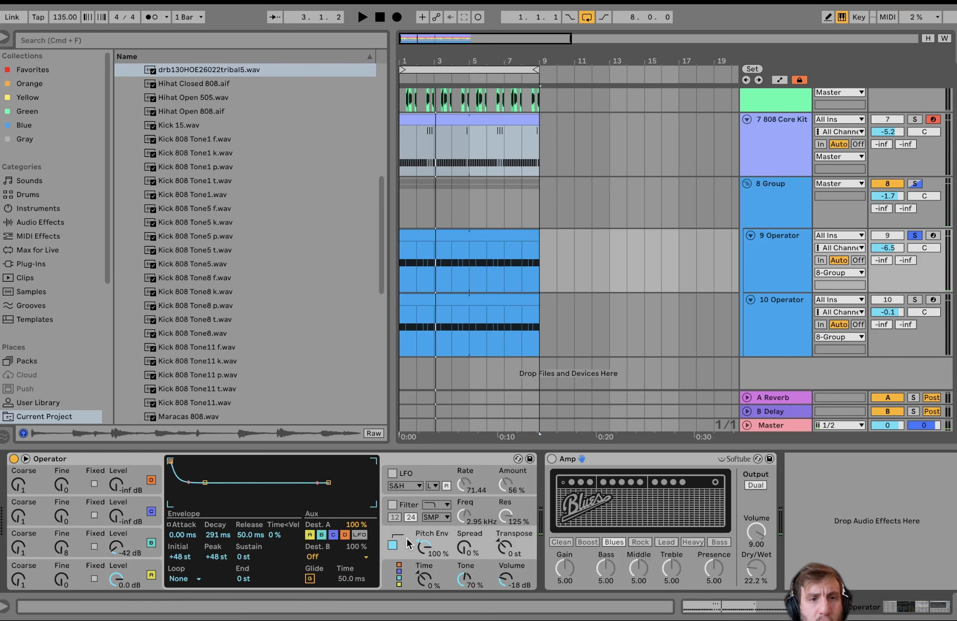
key(space)
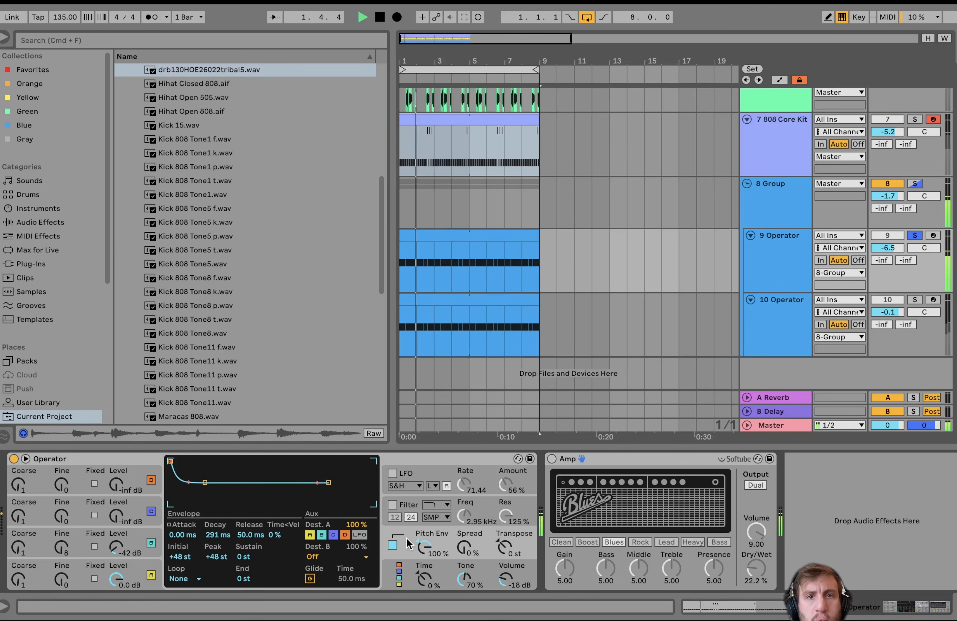
key(space)
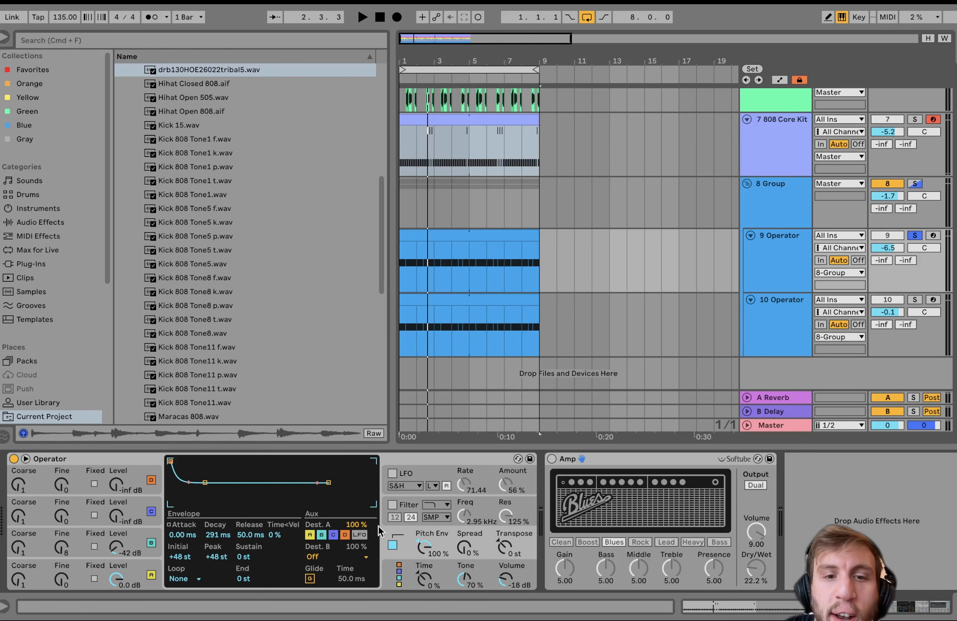
Turn Operator's filter back on, show its settings, and play the track through it.
click(398, 505)
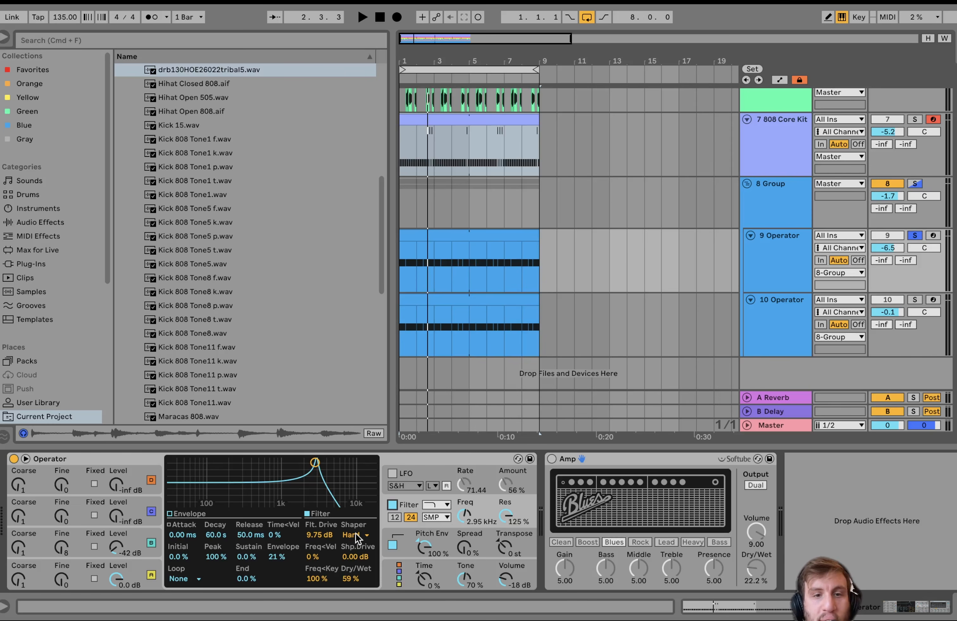
key(space)
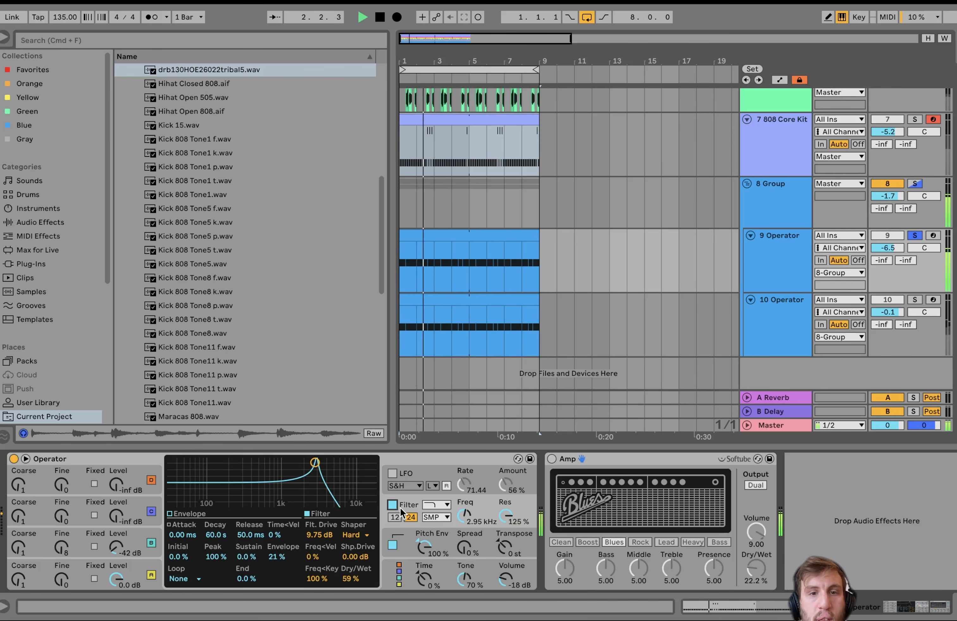
key(space)
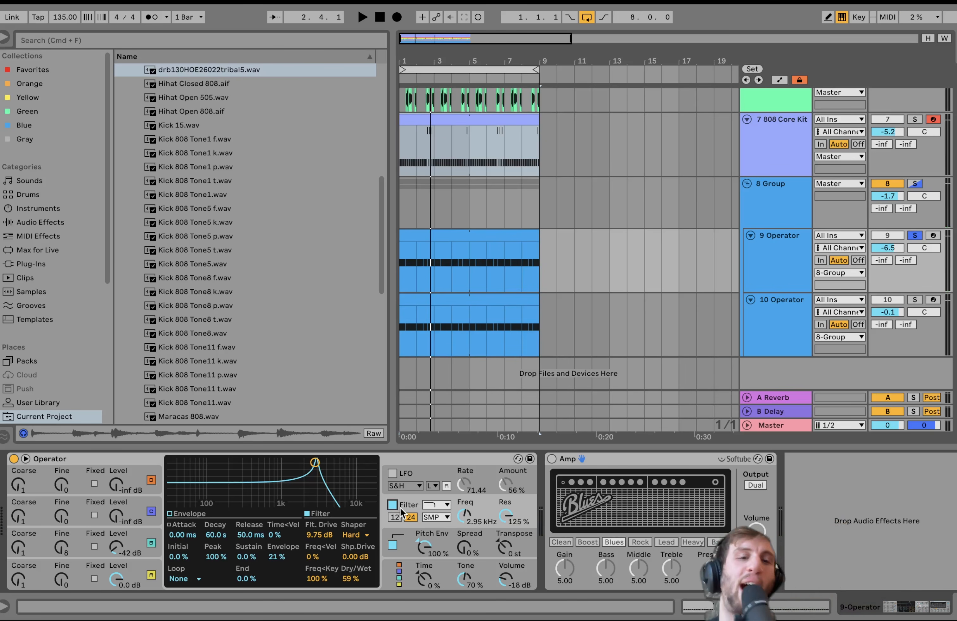
Vary the filter resonance during playback to hear its effect, and return it to 125 %.
key(space)
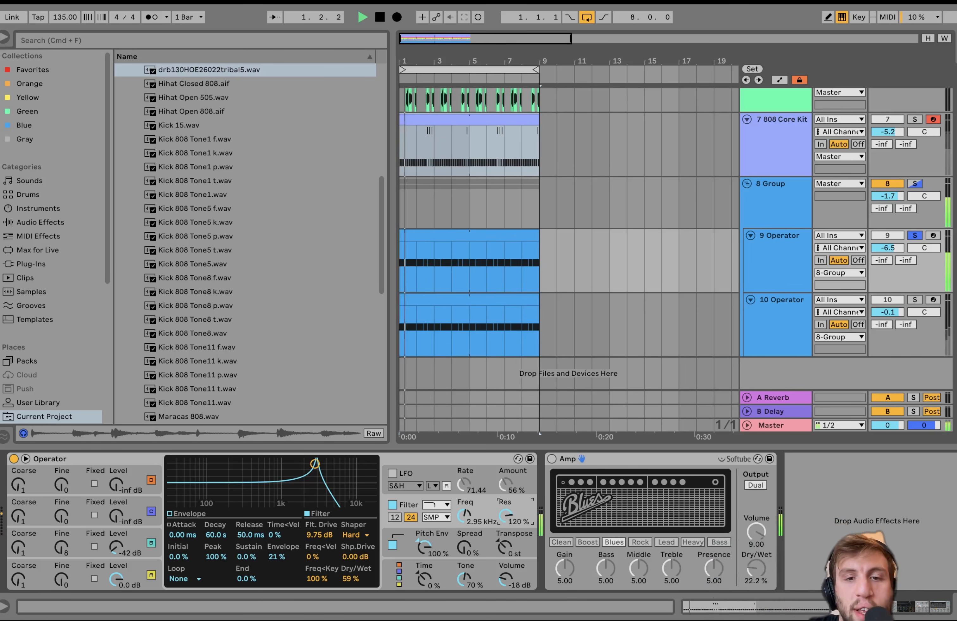
drag(497, 508, 503, 444)
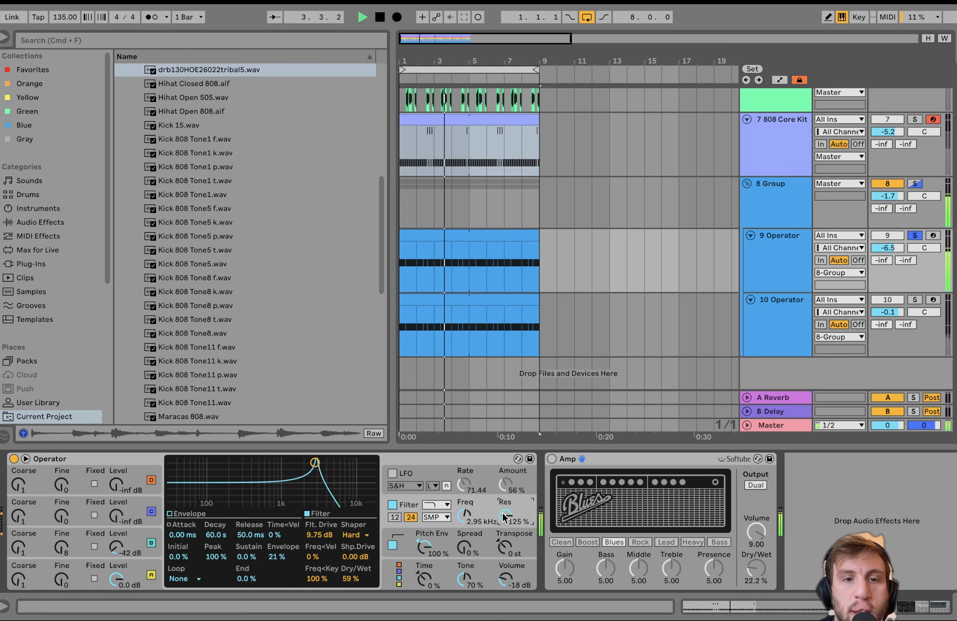
key(space)
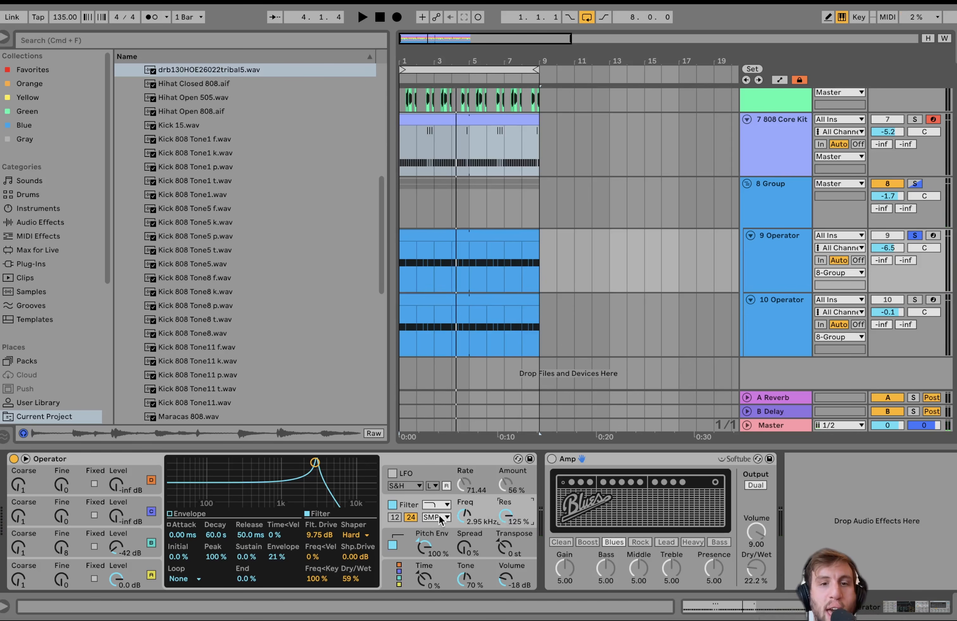
key(space)
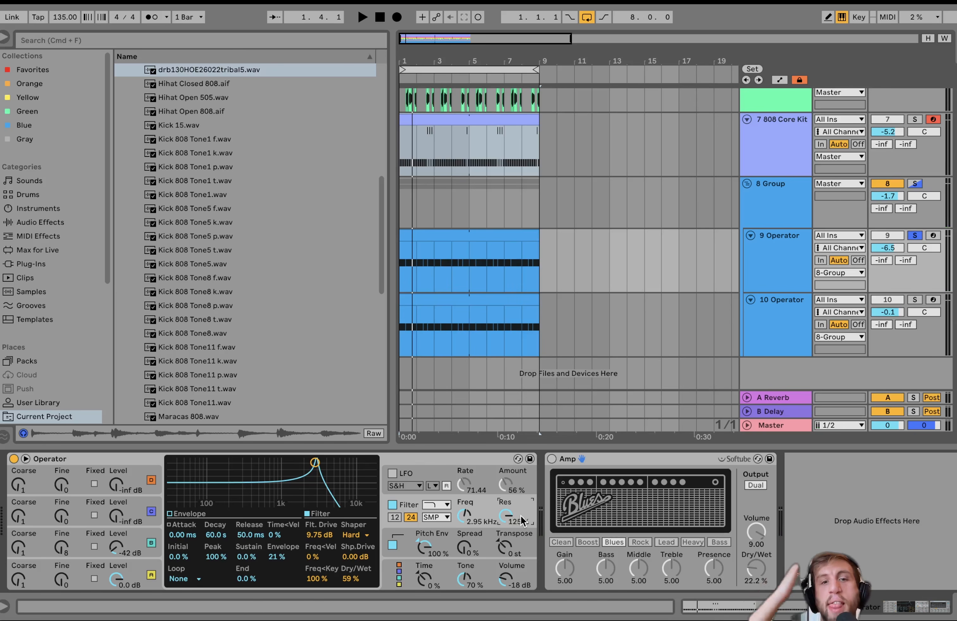
Turn Operator's LFO back on and compare playback with it on and off, leaving it on.
click(392, 473)
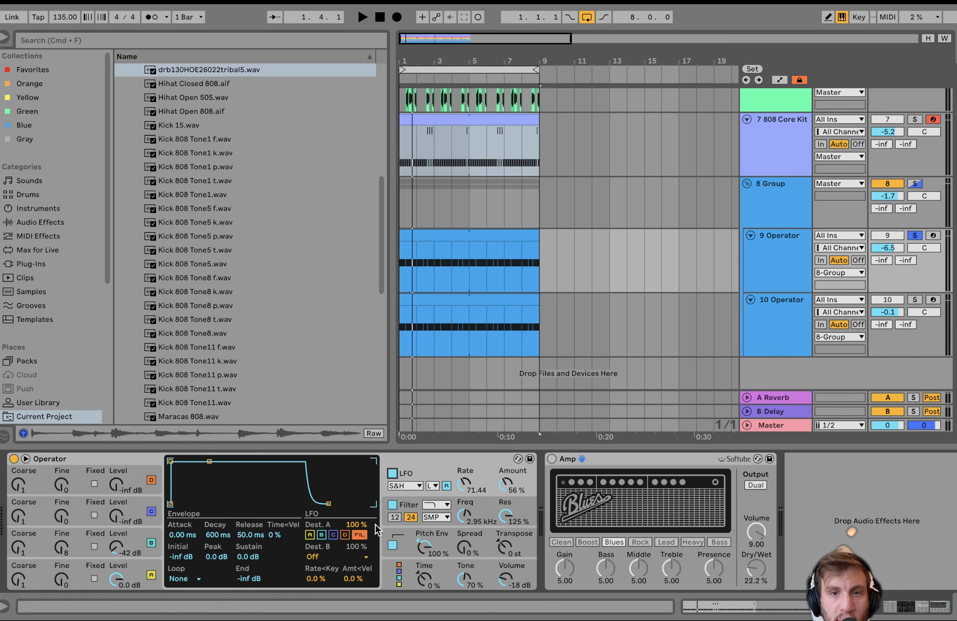
key(space)
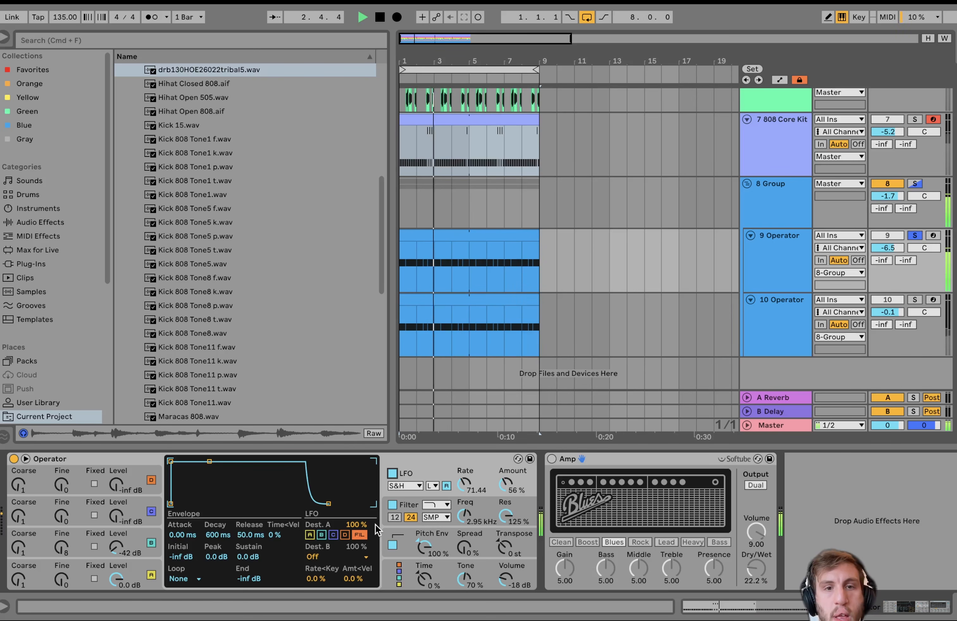
key(space)
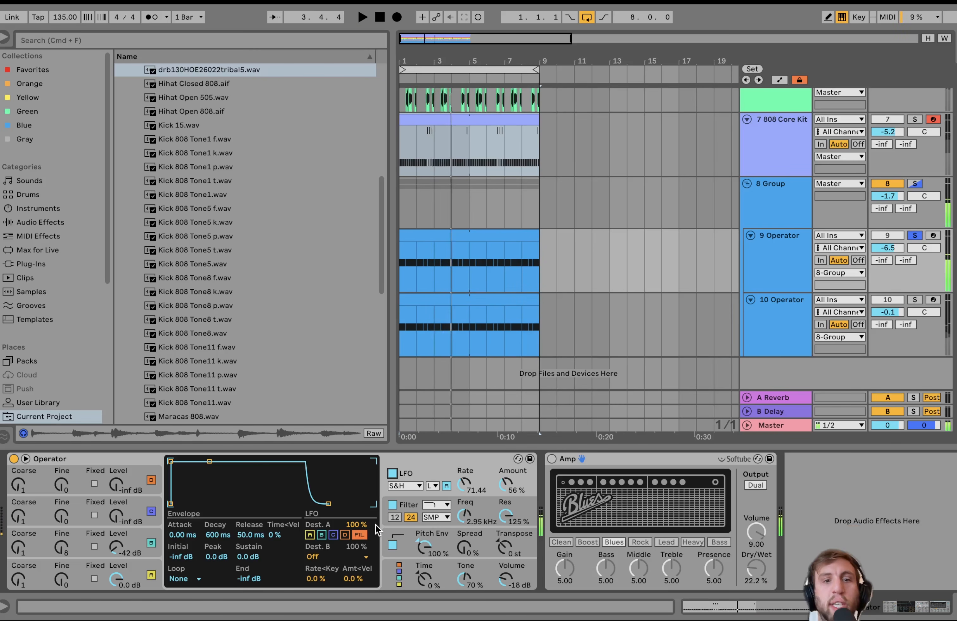
click(394, 474)
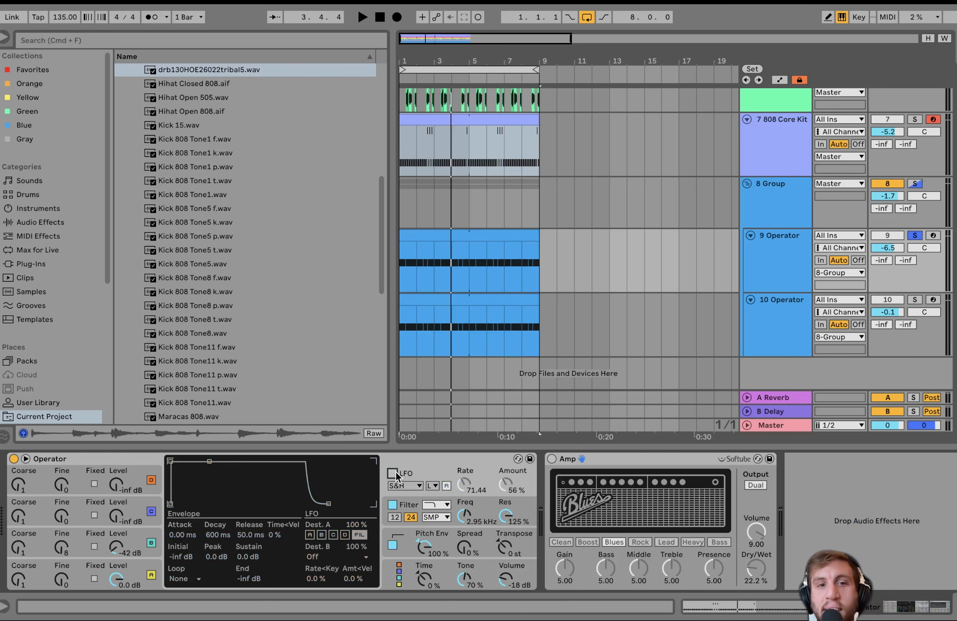
key(space)
click(394, 474)
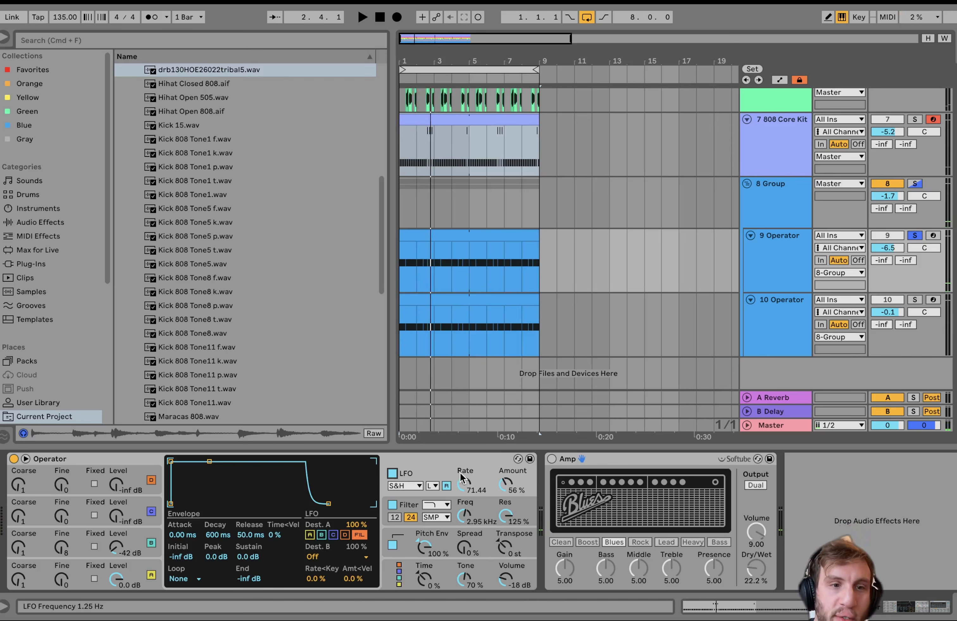
Turn the Amp back on and play the first Operator track through it.
click(586, 464)
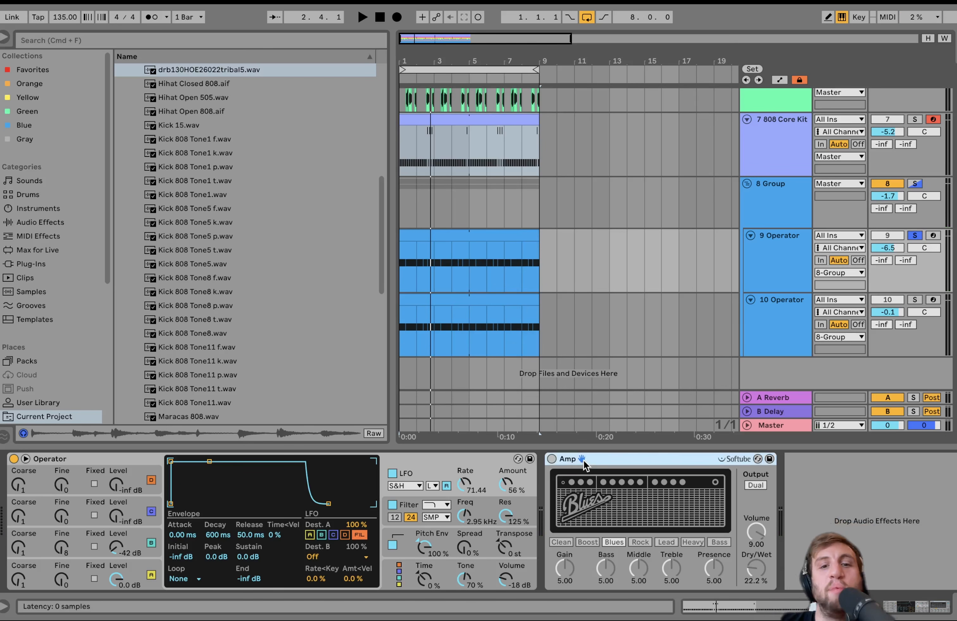
click(552, 459)
key(space)
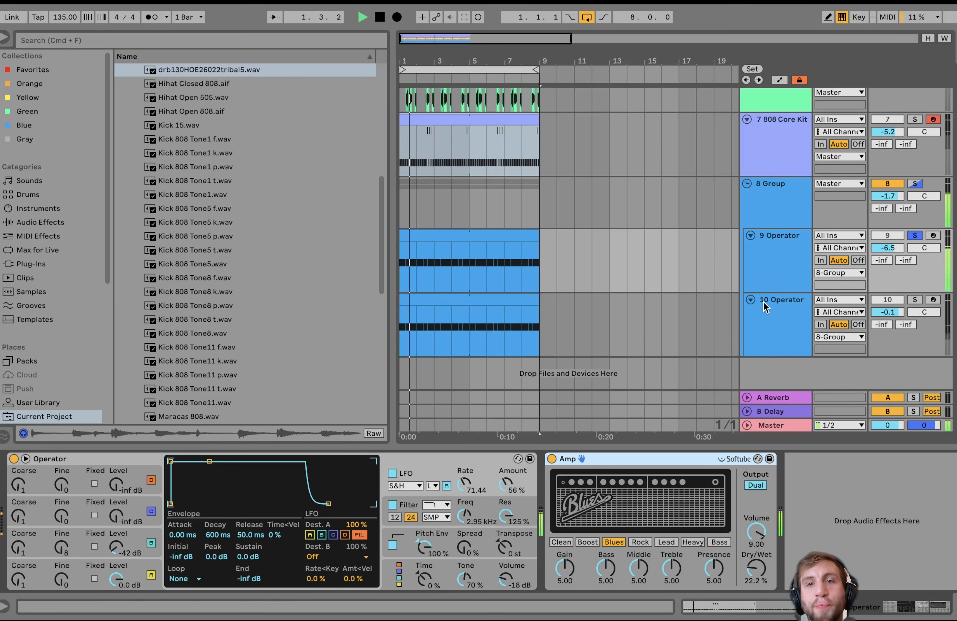
Solo and play the group's second Operator track, show its devices, and add the first Operator track to the solo.
click(914, 299)
key(space)
key(space)
click(782, 321)
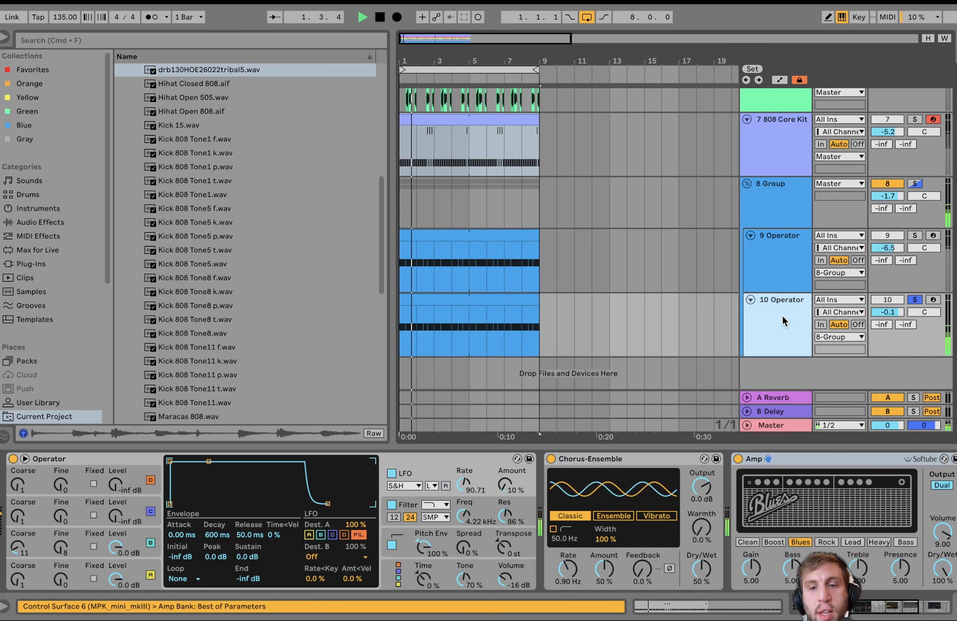
super+click(914, 236)
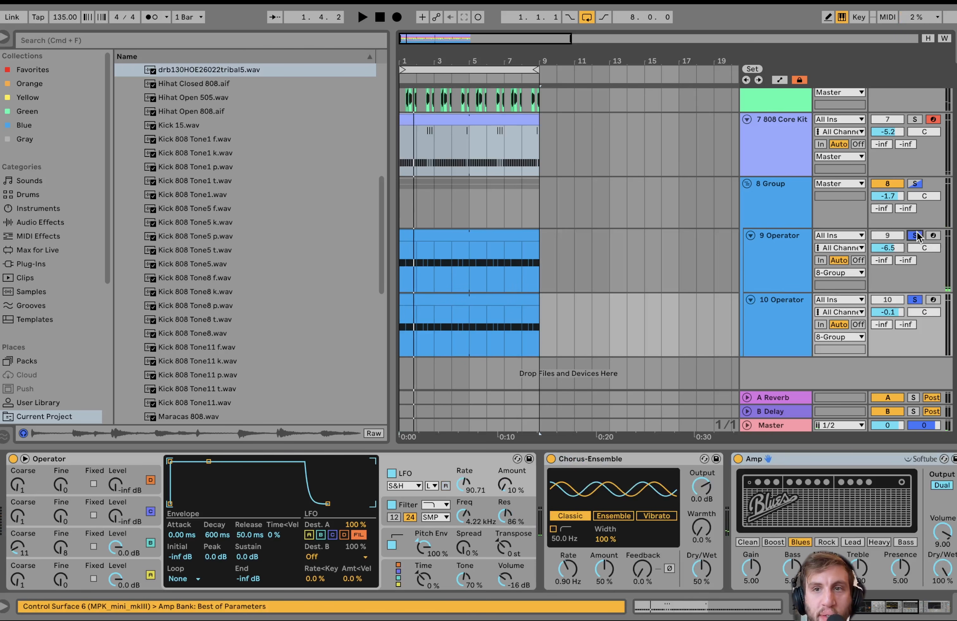
Play both Operator tracks together, leave only the second one soloed and show its devices.
key(space)
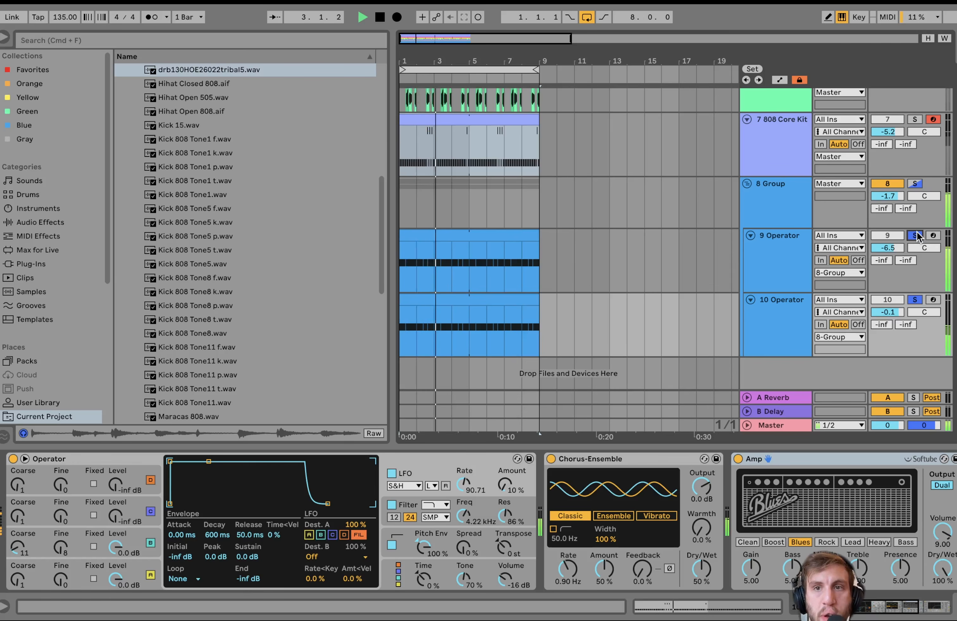
click(914, 236)
click(749, 333)
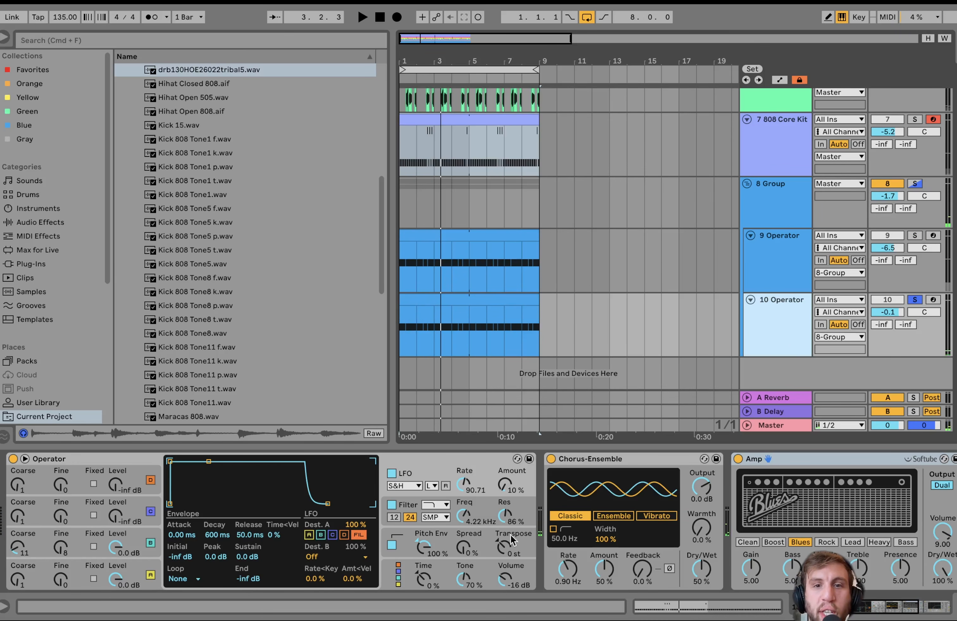
Turn off the Auto Filter, Amp and Chorus-Ensemble on the second Operator track and play it without effects.
scroll(666, 550, right, 8)
click(690, 459)
scroll(688, 458, left, 8)
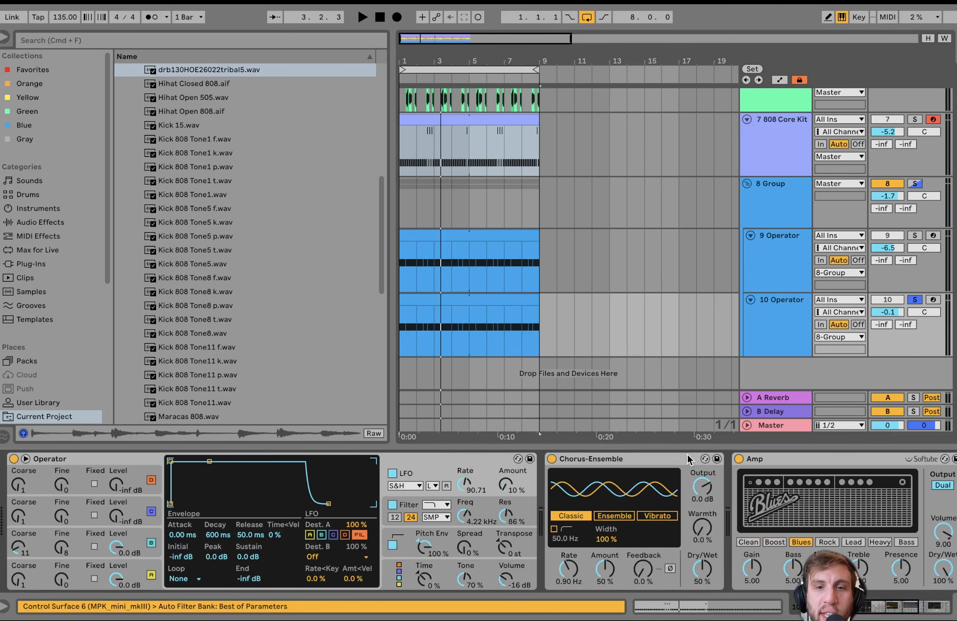
click(684, 459)
click(552, 459)
key(space)
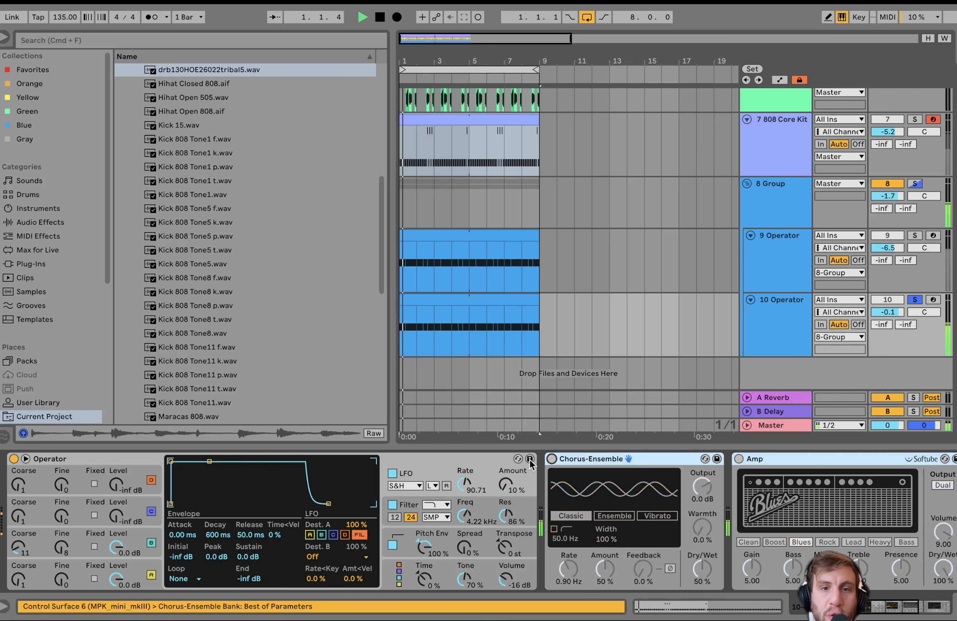
Show oscillator A's settings, turn off Operator's filter, pitch envelope and LFO, and play the bare oscillators.
click(139, 564)
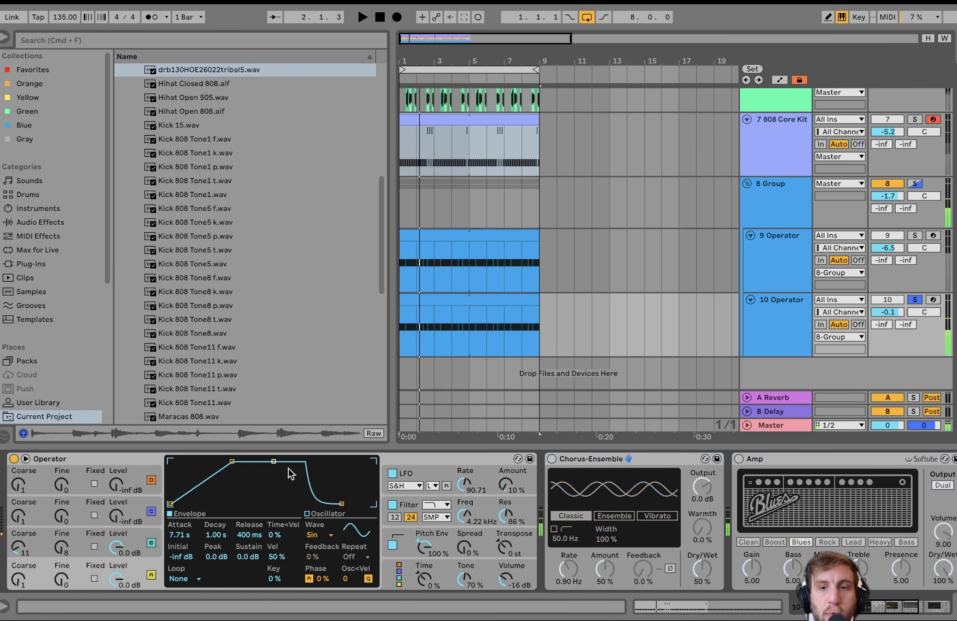
click(392, 505)
click(392, 545)
click(392, 473)
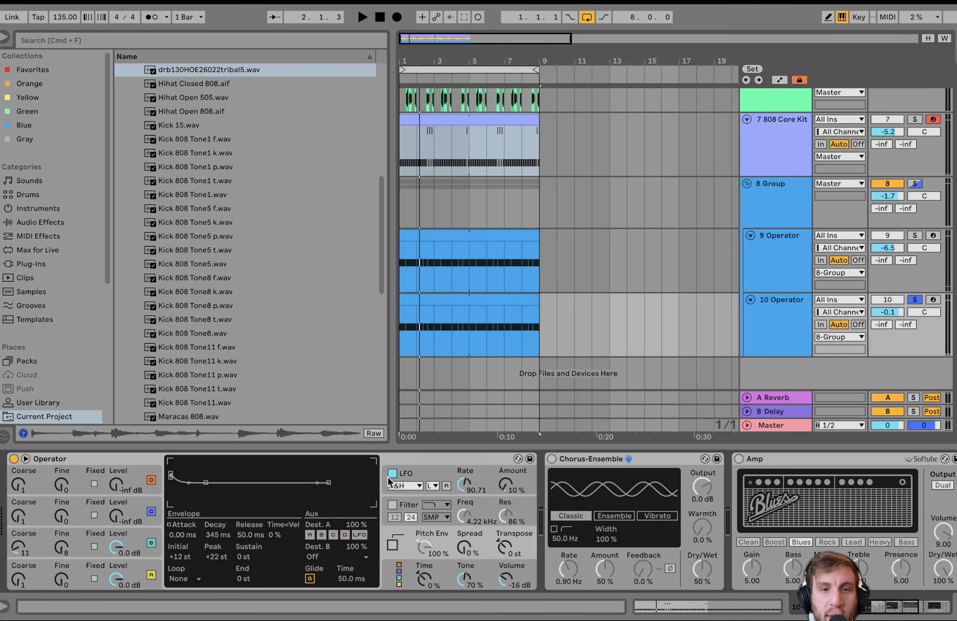
key(space)
Examine the envelope and waveform settings of oscillators A and B and listen to the bare sound.
click(101, 588)
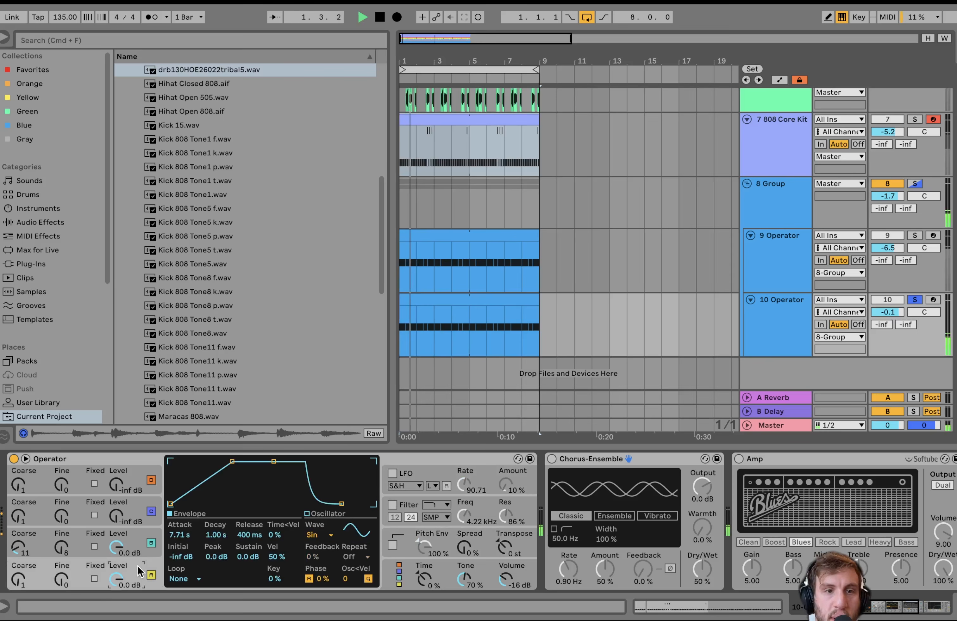
key(space)
click(139, 546)
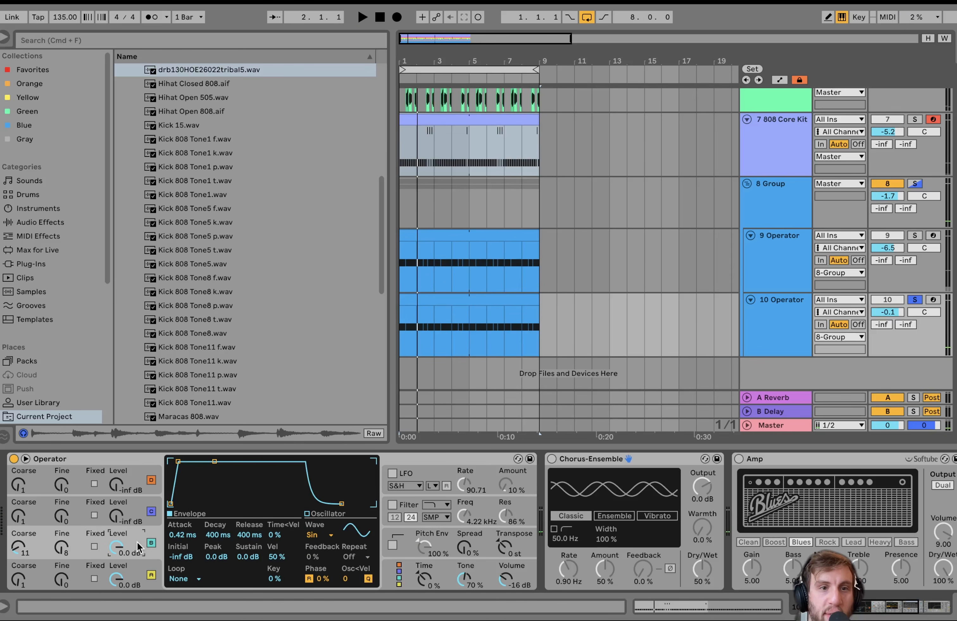
click(142, 581)
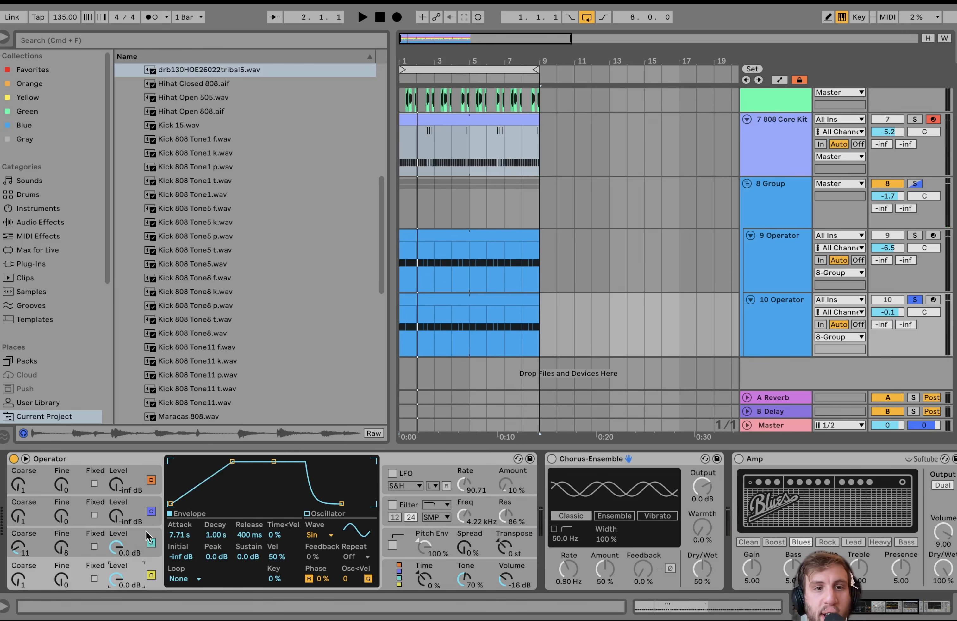
key(space)
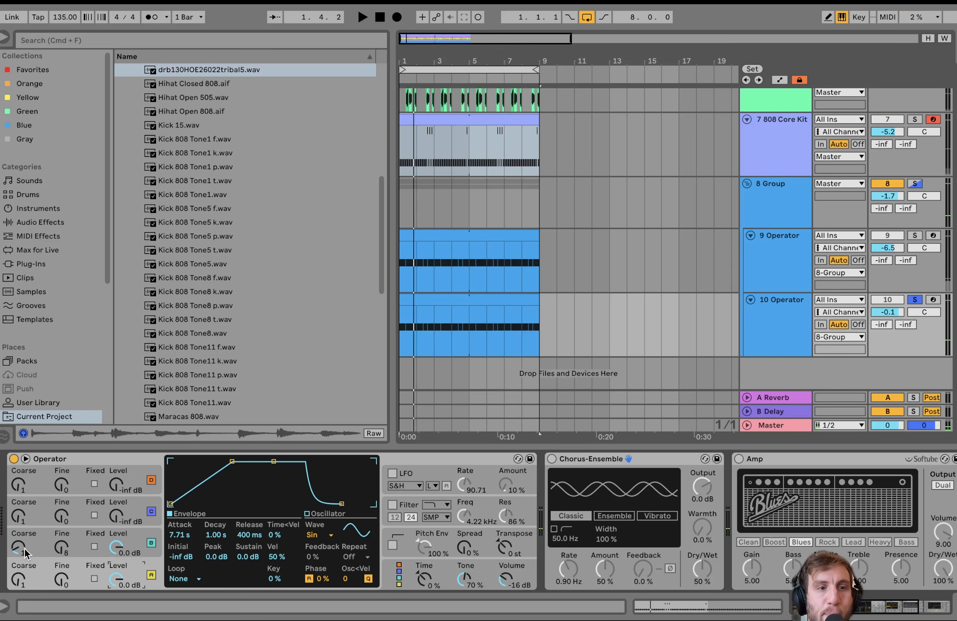
Turn Operator's filter, LFO and pitch envelope back on one after another, listening to each addition.
click(392, 506)
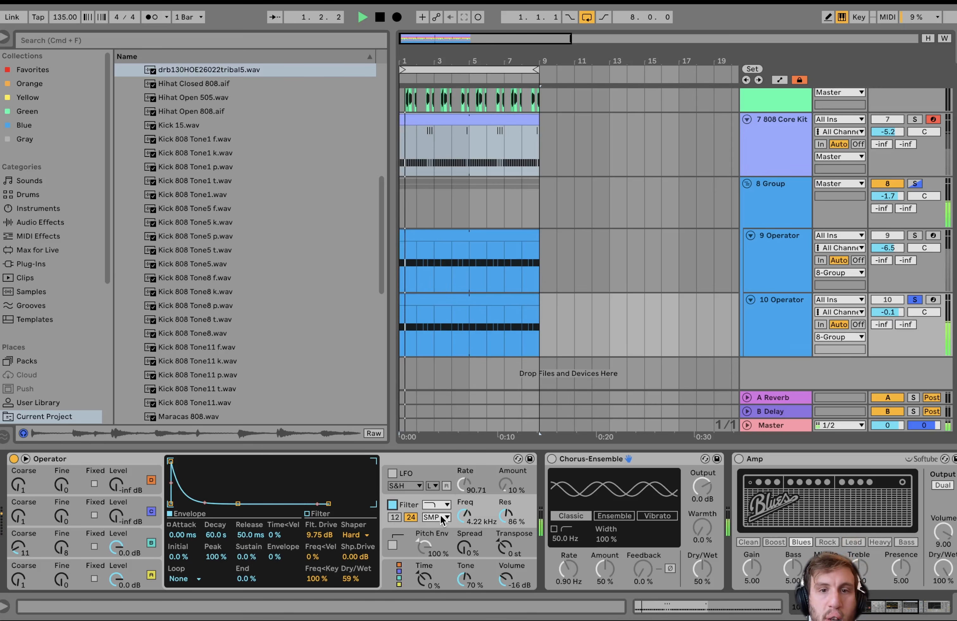
click(391, 474)
click(391, 473)
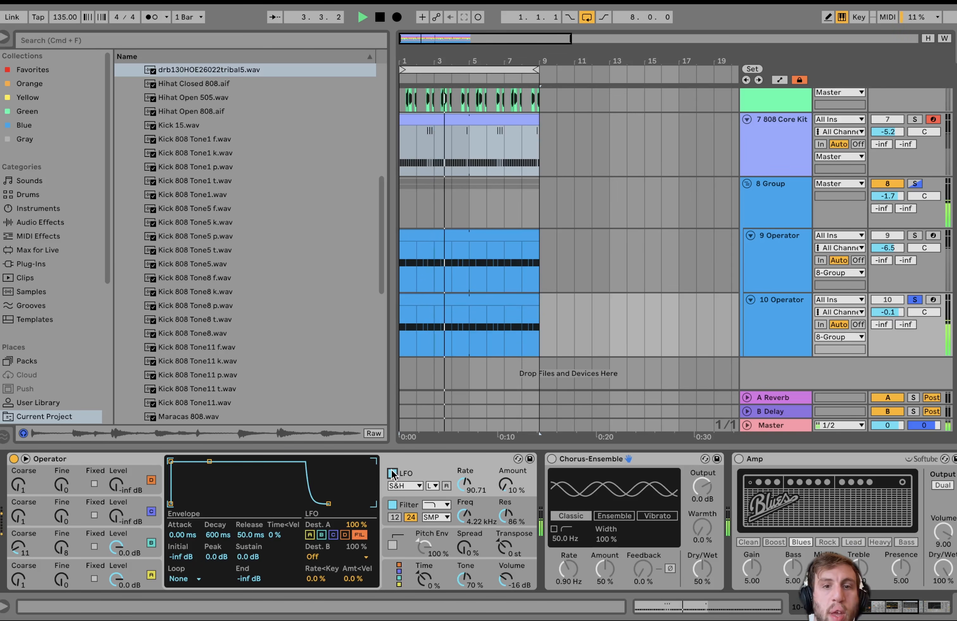
click(392, 548)
key(space)
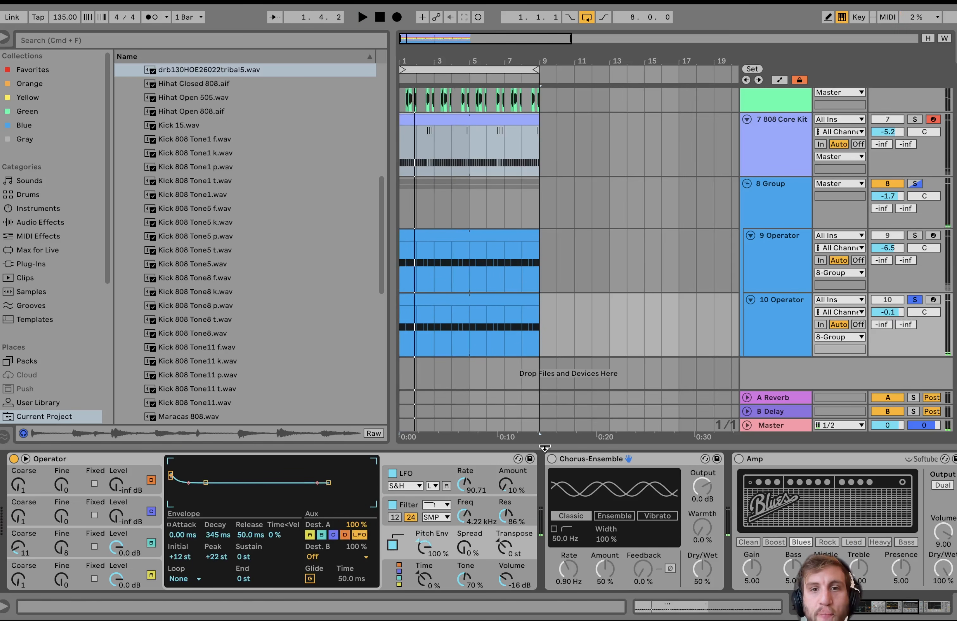
Turn the Chorus-Ensemble, Amp and Auto Filter back on in sequence, playing the second Operator track after each addition.
click(550, 458)
scroll(550, 460, right, 8)
key(space)
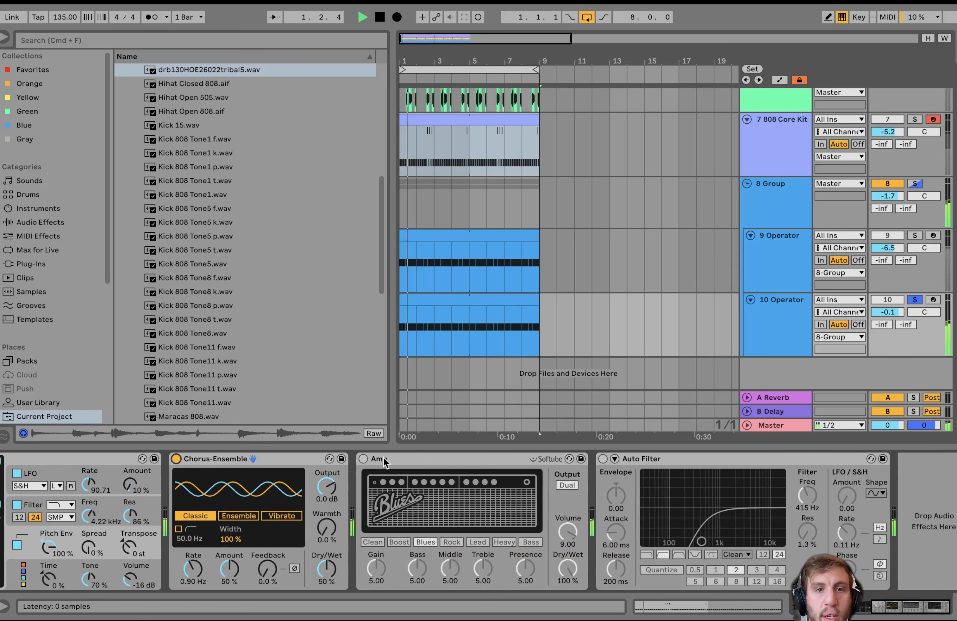
click(368, 458)
click(365, 459)
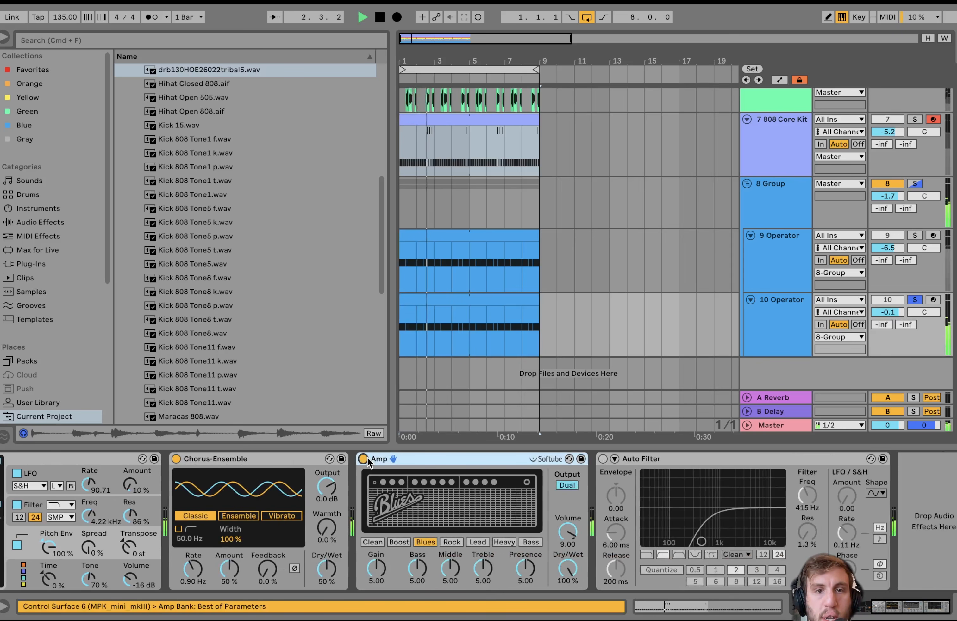
key(space)
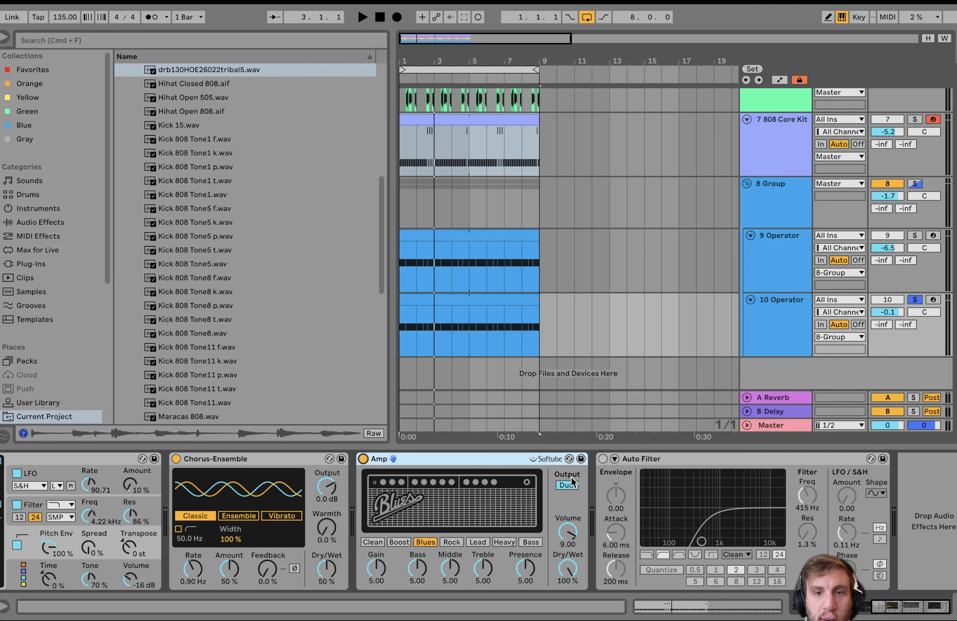
click(602, 460)
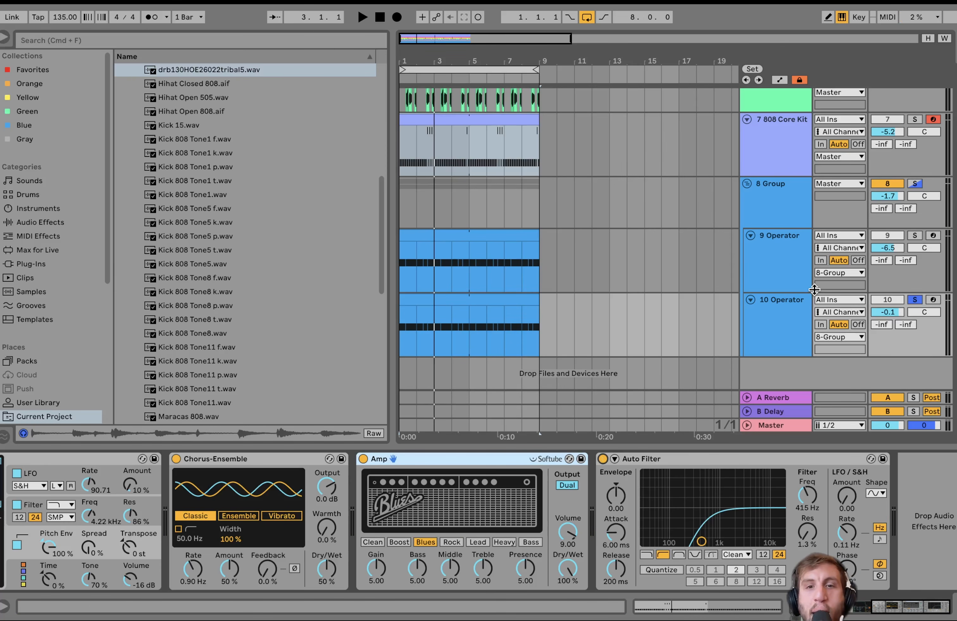
key(space)
Solo the whole Operator group during playback and show the group's effect devices.
click(915, 184)
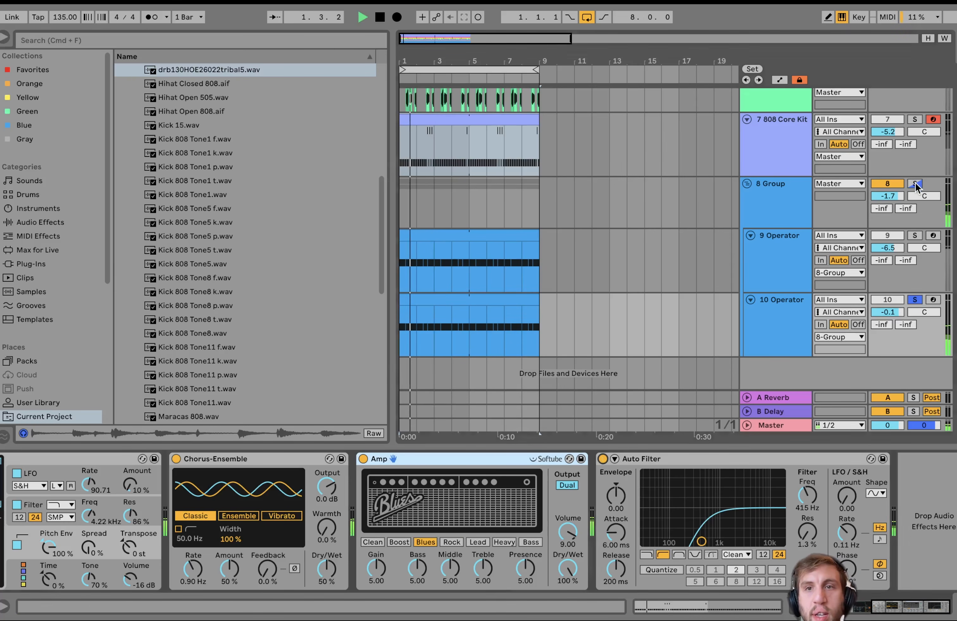
click(789, 194)
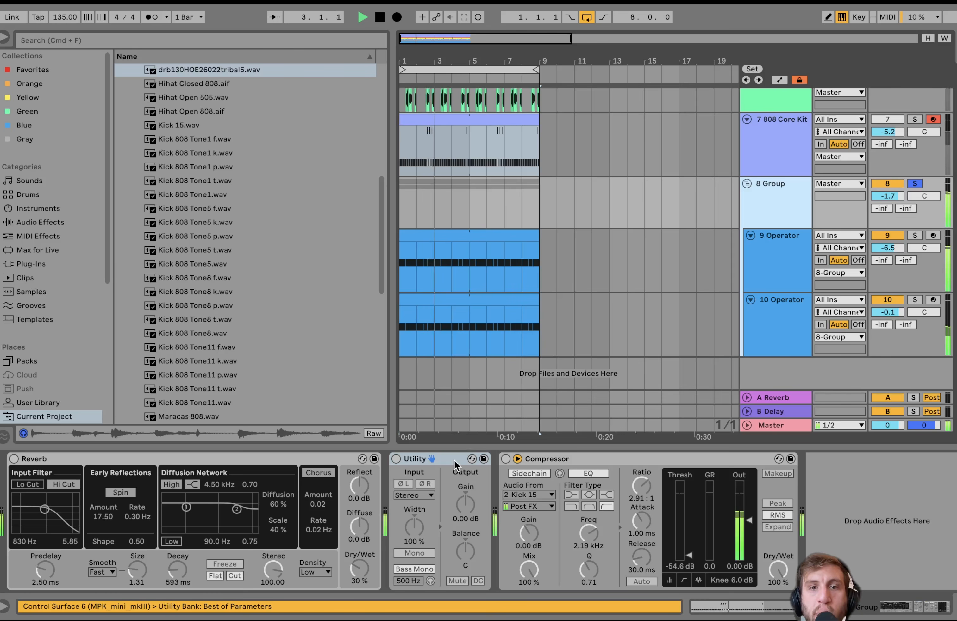
key(space)
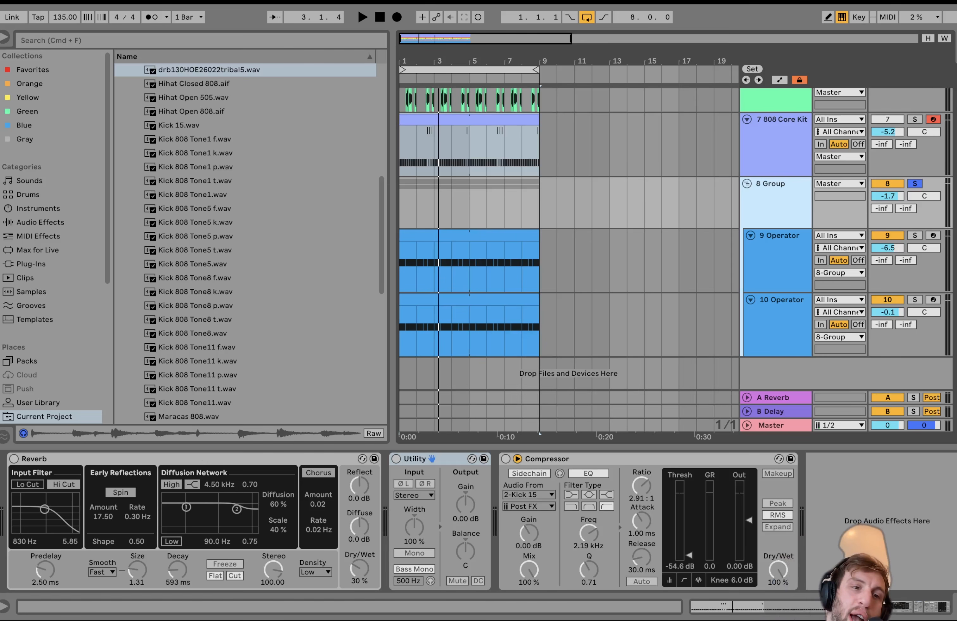
Turn on the group's Reverb and compare playback with it on and off, leaving it on.
click(32, 459)
click(14, 459)
key(space)
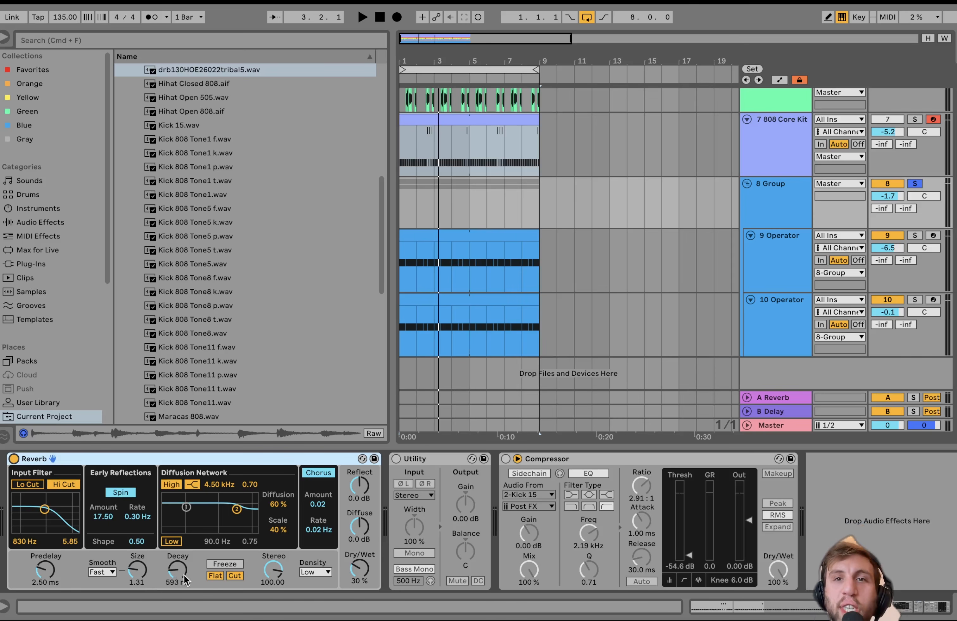
key(space)
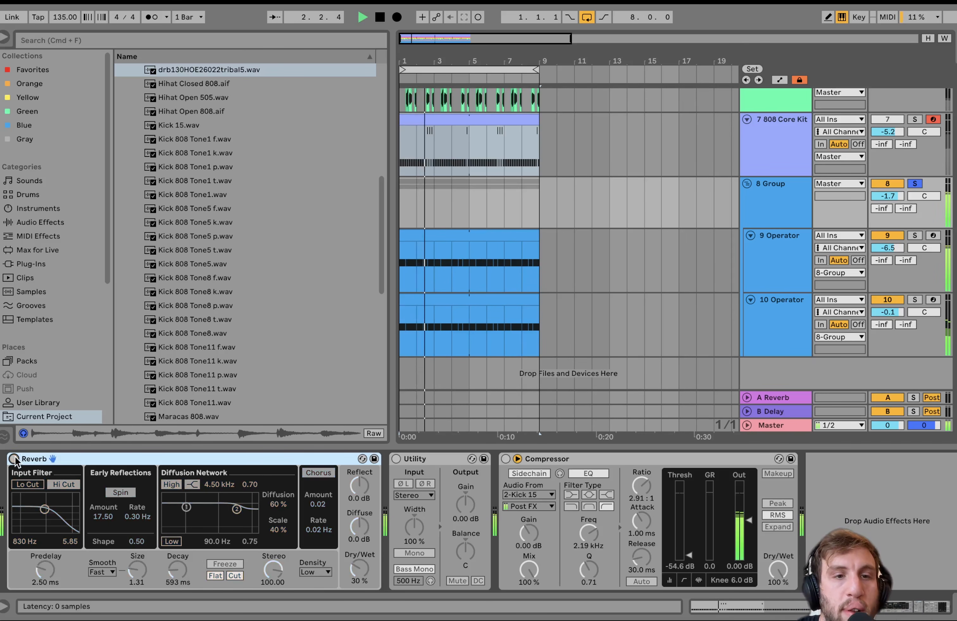
key(space)
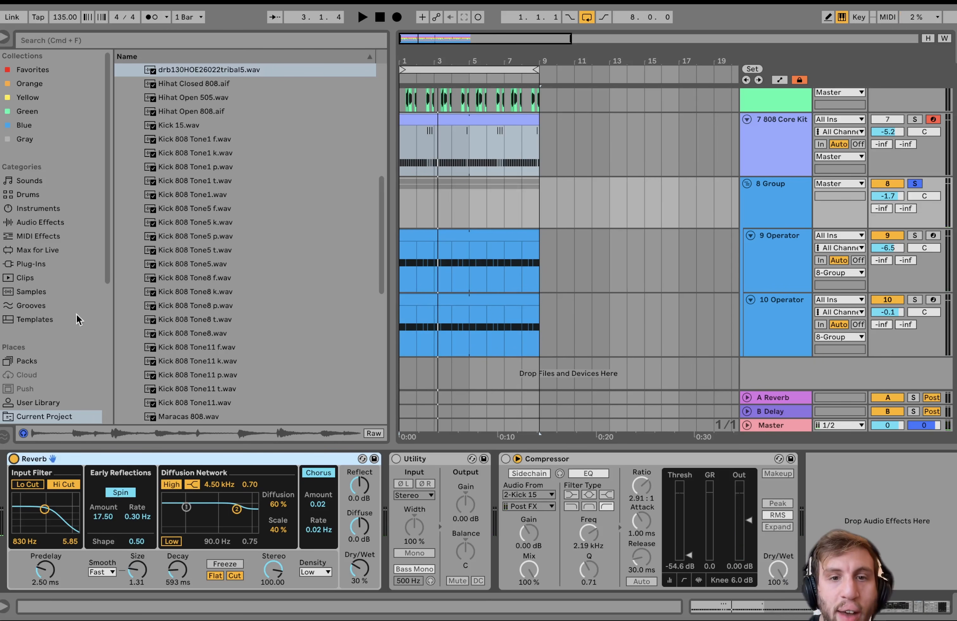
Turn on the group's Utility and sidechained Compressor, playing the group after each addition.
click(428, 459)
click(397, 459)
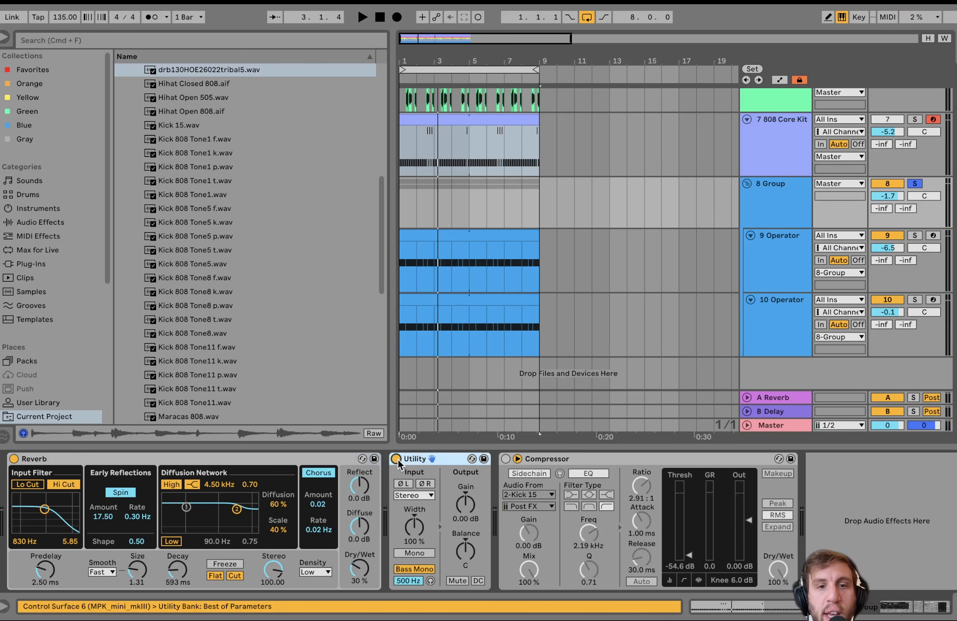
key(space)
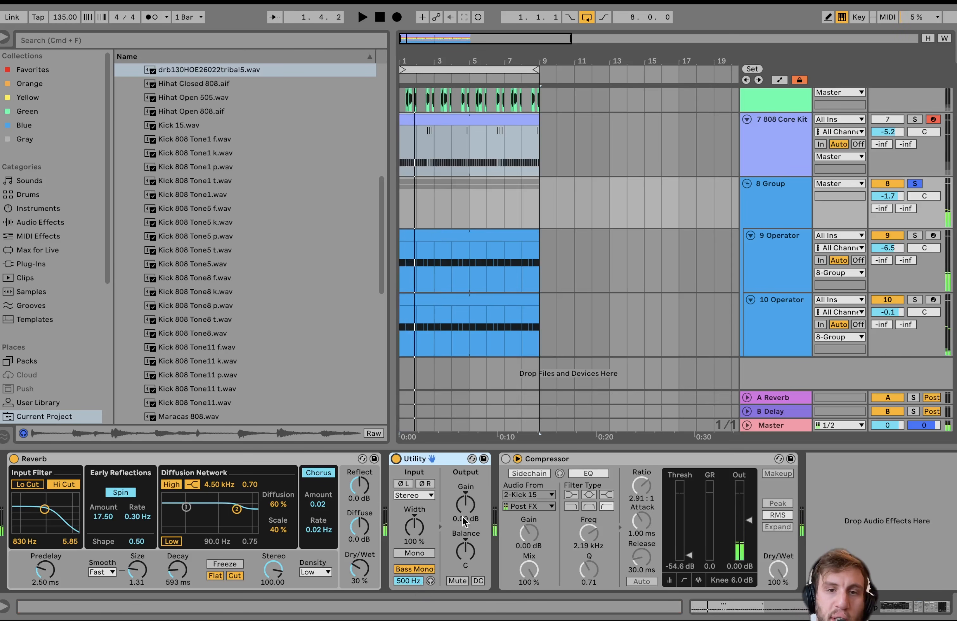
click(505, 459)
click(551, 459)
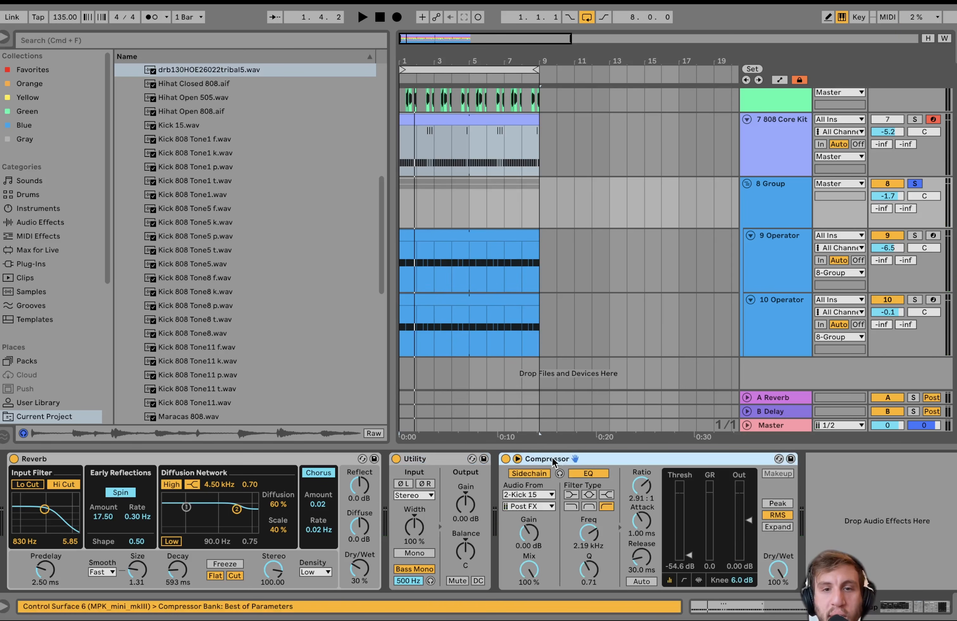
key(space)
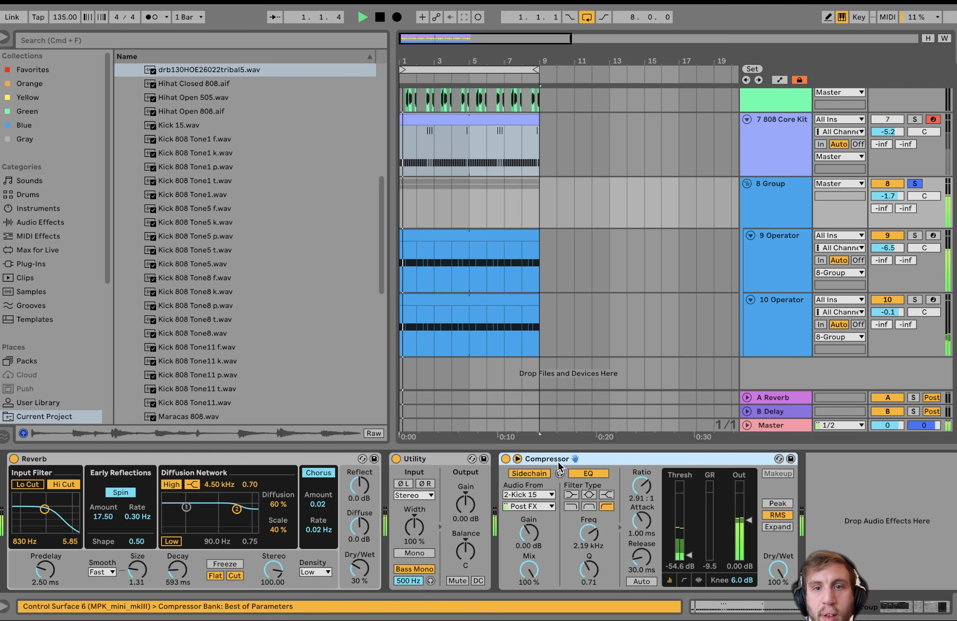
Unsolo the Operator group, fold all tracks in the arrangement, and play the full loop before stopping it.
click(916, 182)
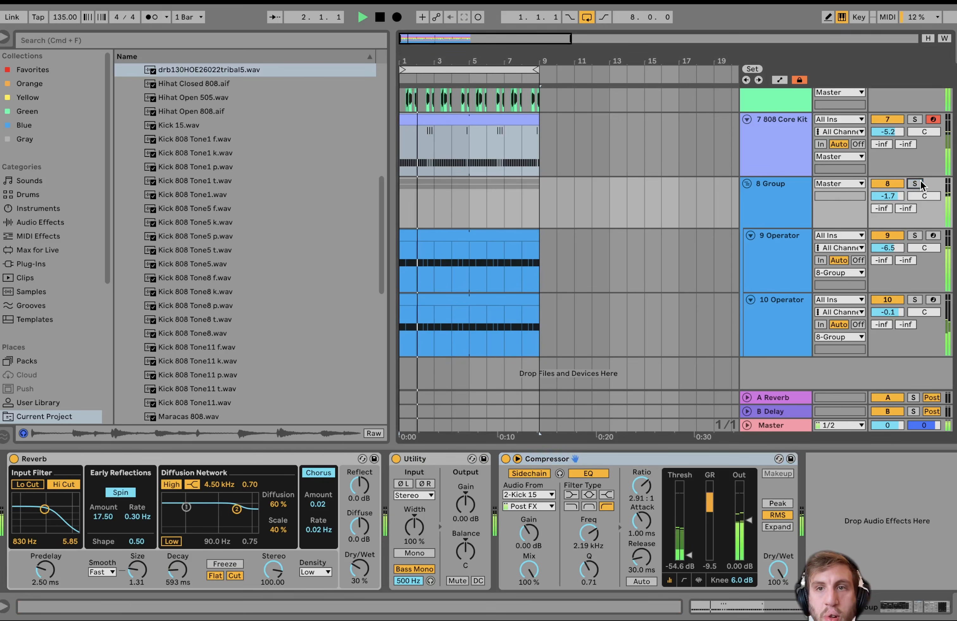
click(792, 198)
key(alt+u)
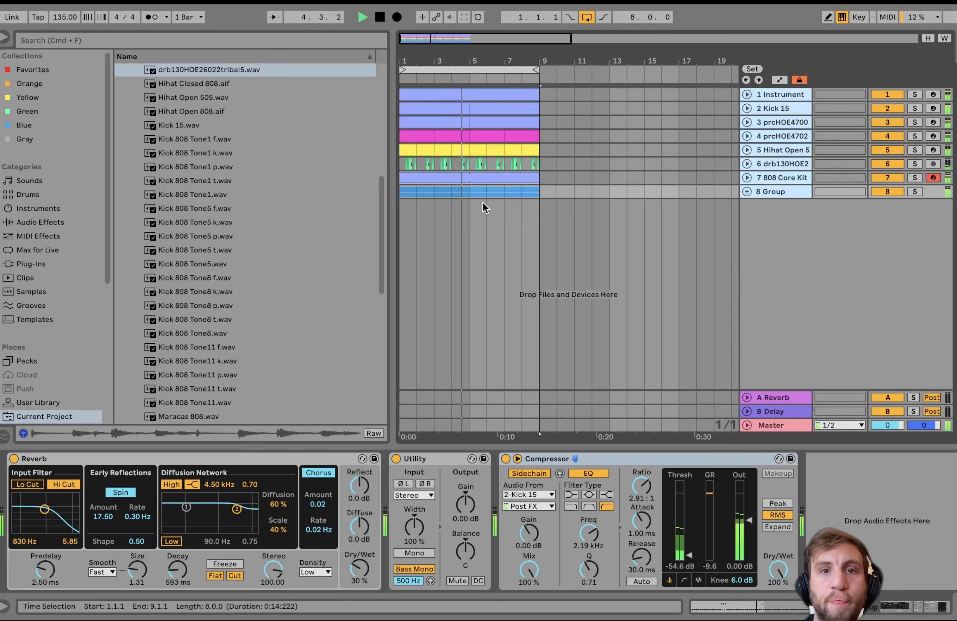
key(space)
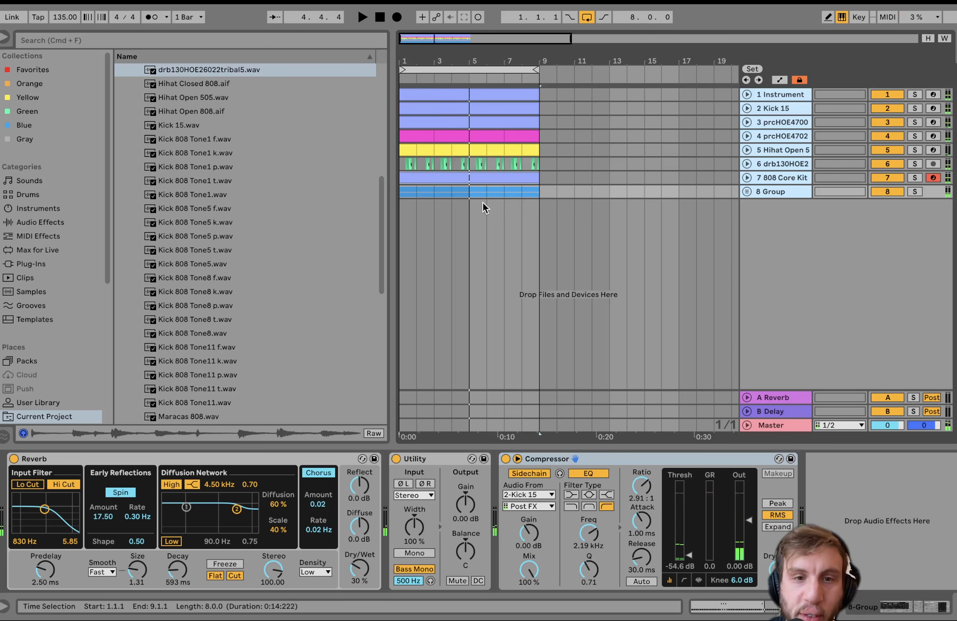